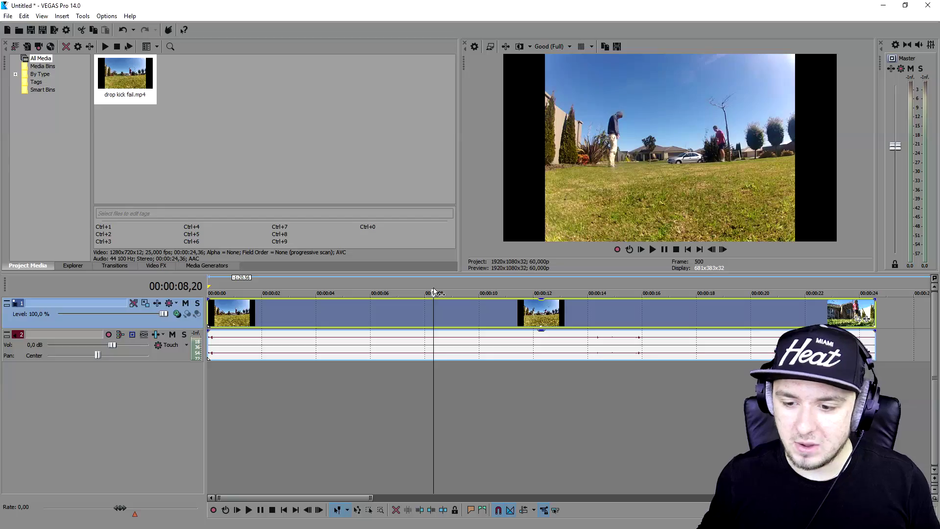
Scrub through the drop kick clip to locate the moment when the person is airborne
left_click(515, 282)
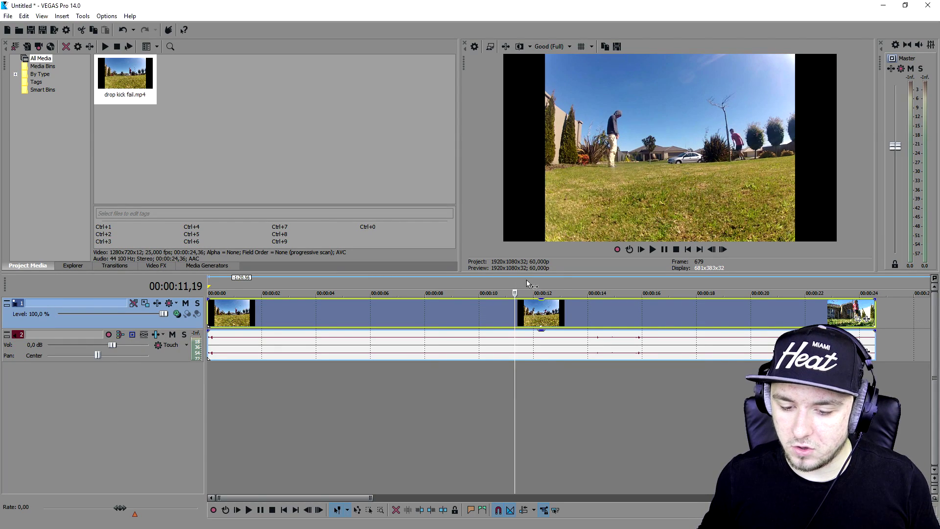
left_click(562, 280)
left_click(545, 279)
scroll(548, 279, "up", 2)
left_click_drag(548, 278, 590, 280)
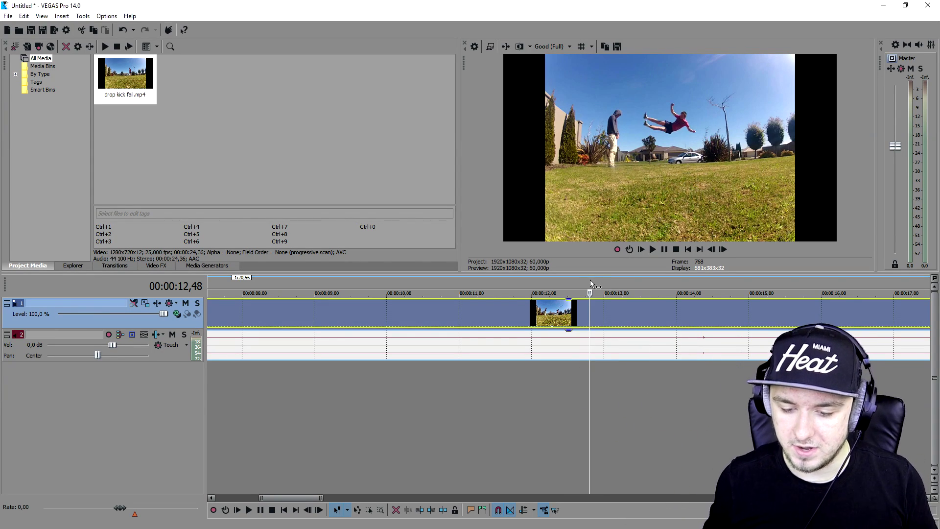
scroll(378, 279, "down", 3)
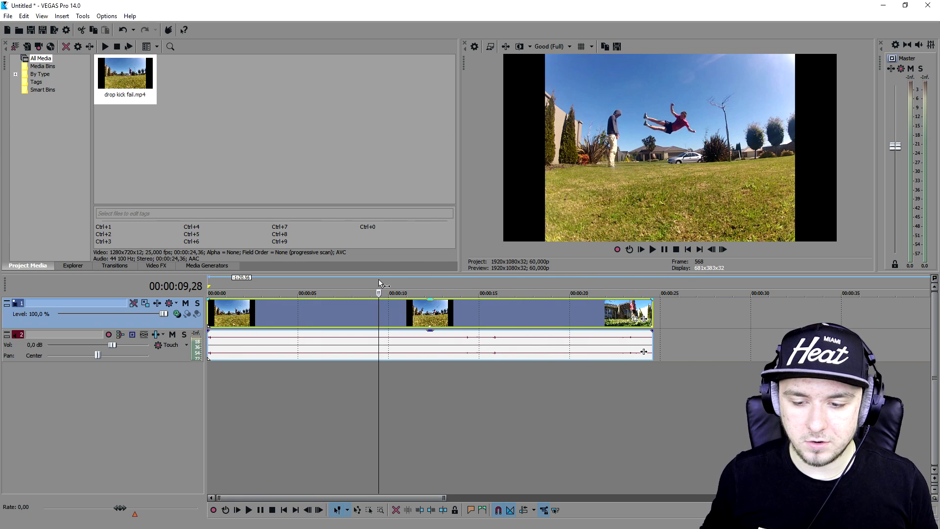
left_click(356, 281)
scroll(501, 286, "up", 3)
scroll(506, 277, "down", 3)
left_click(421, 283)
scroll(376, 283, "up", 3)
left_click(615, 288)
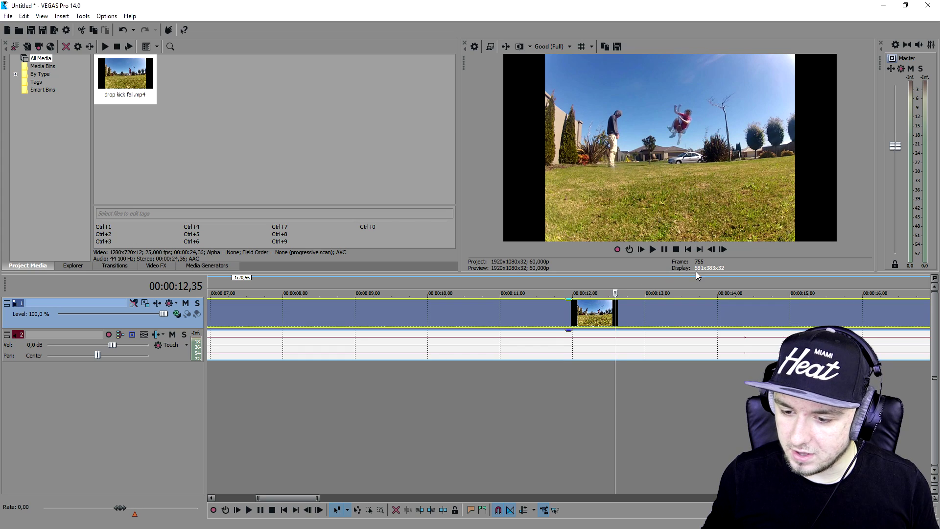
Advance frame by frame to 00:00:12,48 and split the clip there
left_click(723, 249)
left_click(723, 249)
left_click(723, 249)
left_click(723, 249)
left_click(723, 249)
left_click(723, 249)
left_click(723, 249)
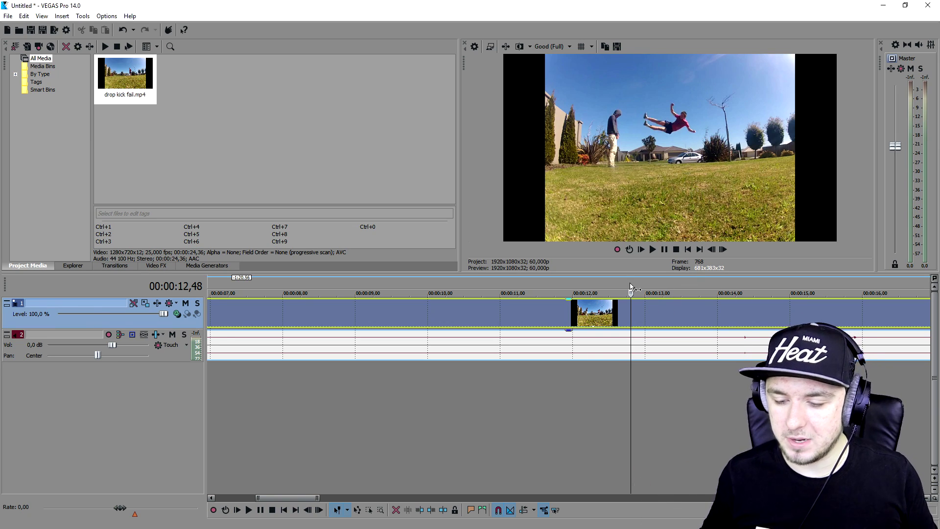
key("s")
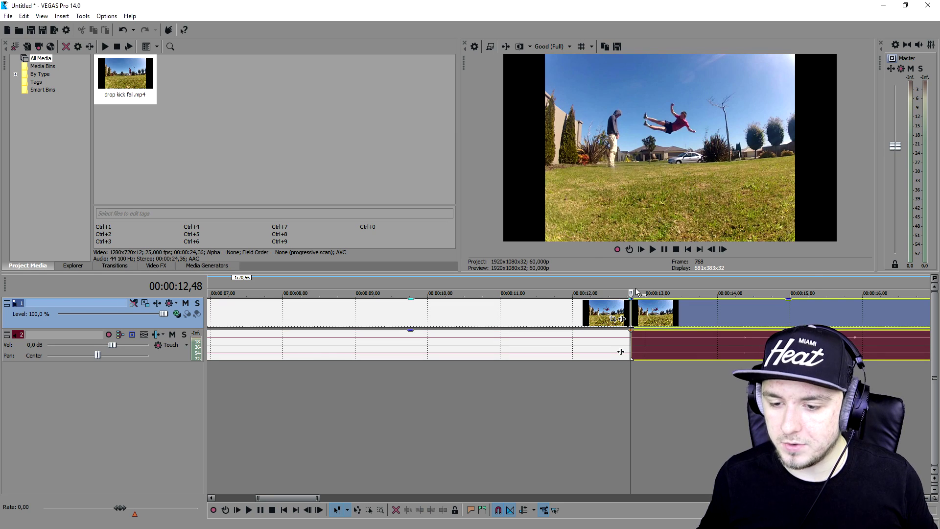
Advance four frames and split the clip again at 00:00:12,52
scroll(644, 310, "up", 10)
left_click(723, 249)
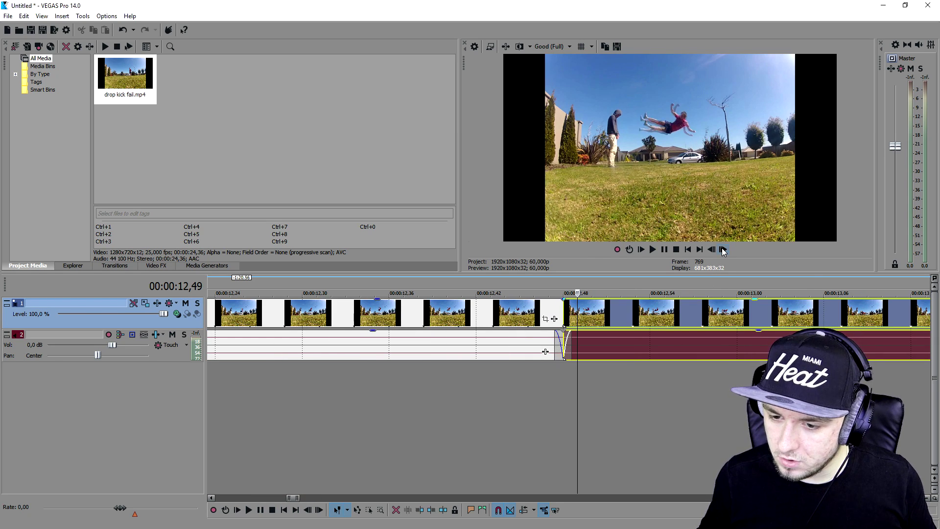
left_click(722, 250)
left_click(723, 249)
left_click(720, 250)
key("s")
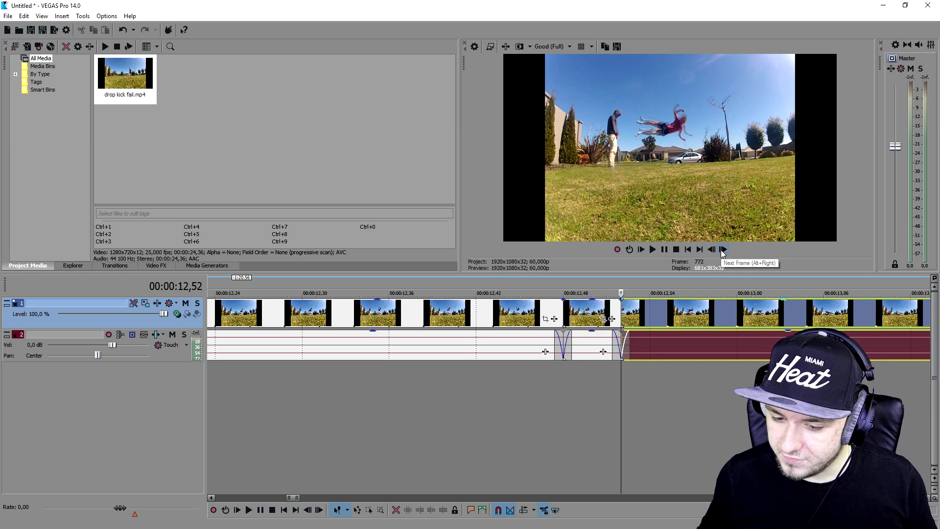
Separate the four-frame segment from the clips around it, moving it to start at 00:00:12,59
scroll(455, 314, "up", 2)
left_click(455, 314)
scroll(454, 314, "down", 3)
left_click_drag(632, 314, 607, 307)
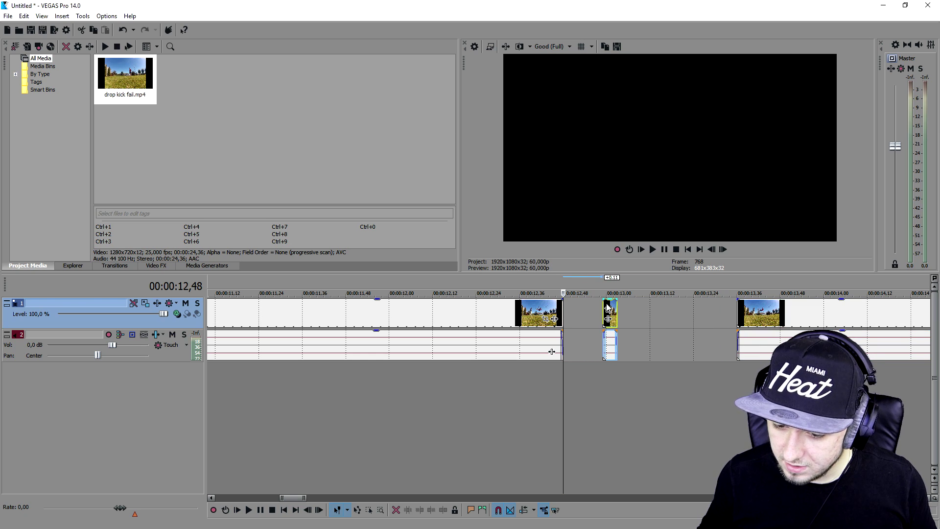
left_click(608, 307)
scroll(615, 309, "up", 2)
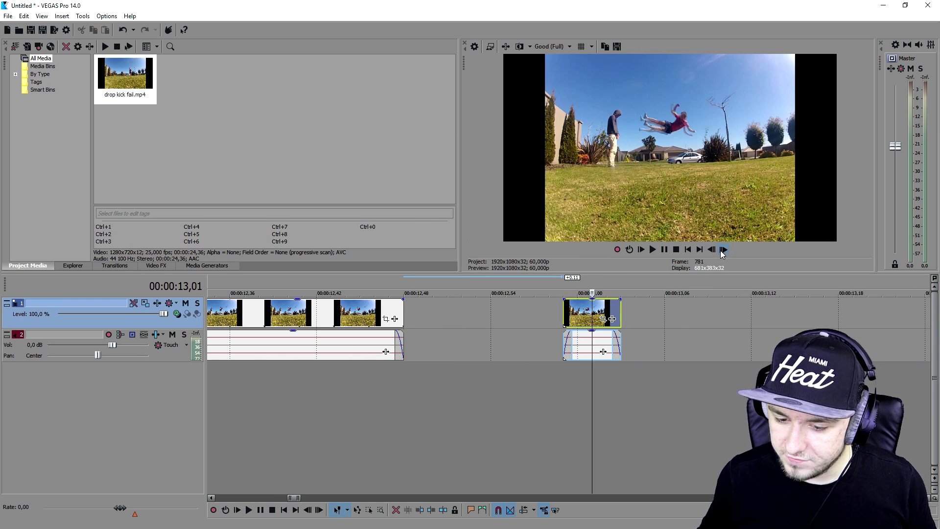
Split the four-frame segment at 00:00:13,00, 00:00:13,01 and 00:00:13,02 into single-frame clips
left_click(722, 249)
left_click(722, 249)
key("alt+Left")
key("alt+Left")
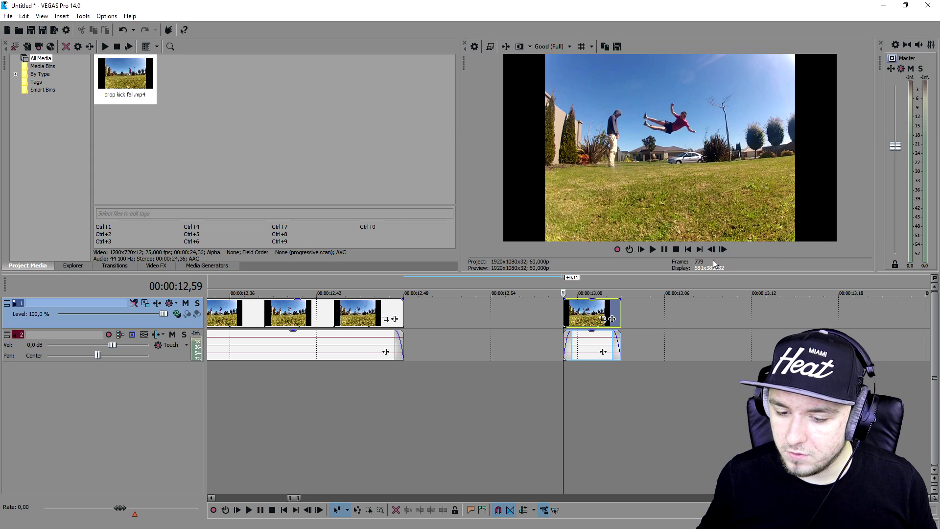
scroll(690, 276, "up", 1)
left_click(722, 249)
key("s")
left_click(722, 249)
key("s")
left_click(723, 249)
key("s")
scroll(620, 314, "up", 3)
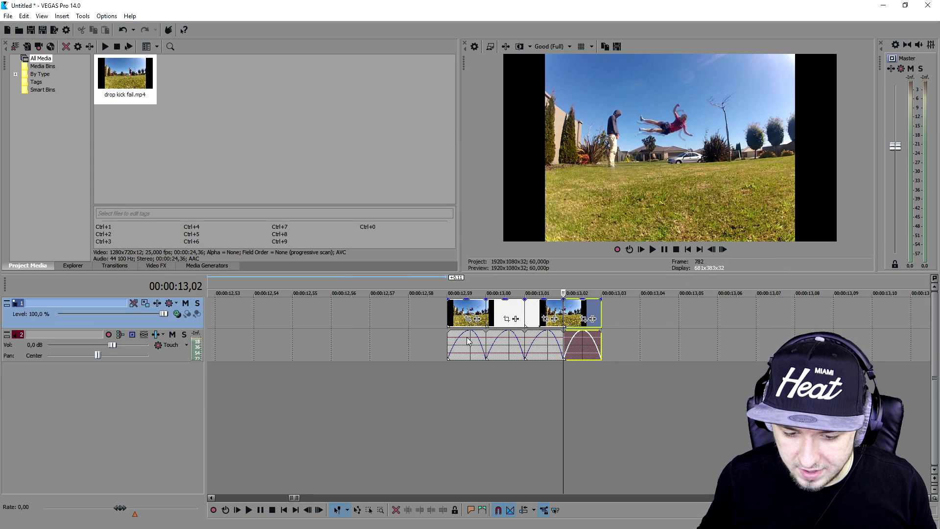
left_click(467, 341)
left_click_drag(485, 330, 478, 339)
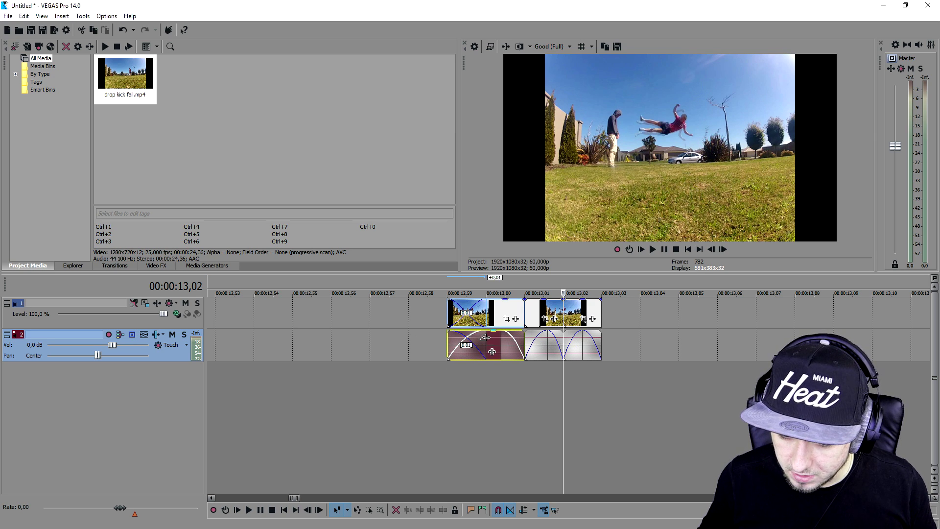
key("ctrl+z")
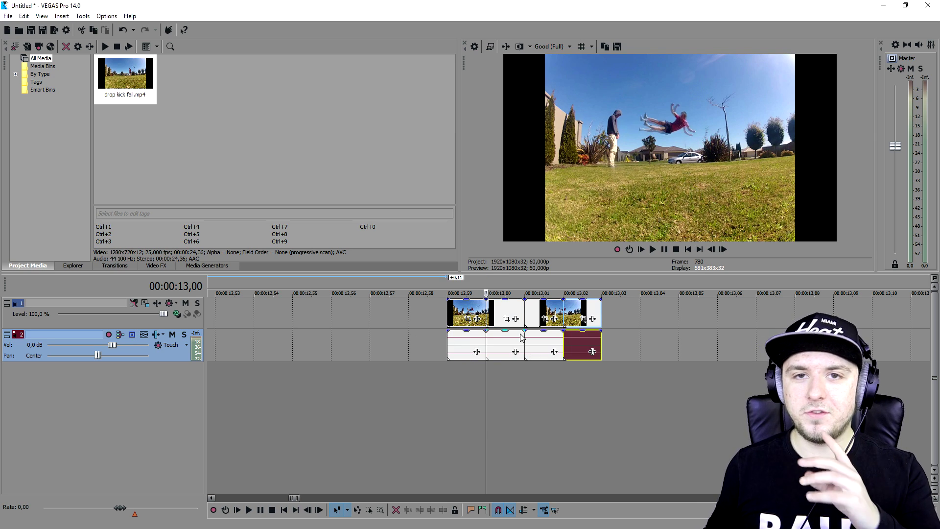
Delete the four audio pieces beneath the single-frame clips, keeping only their video
left_click(466, 312)
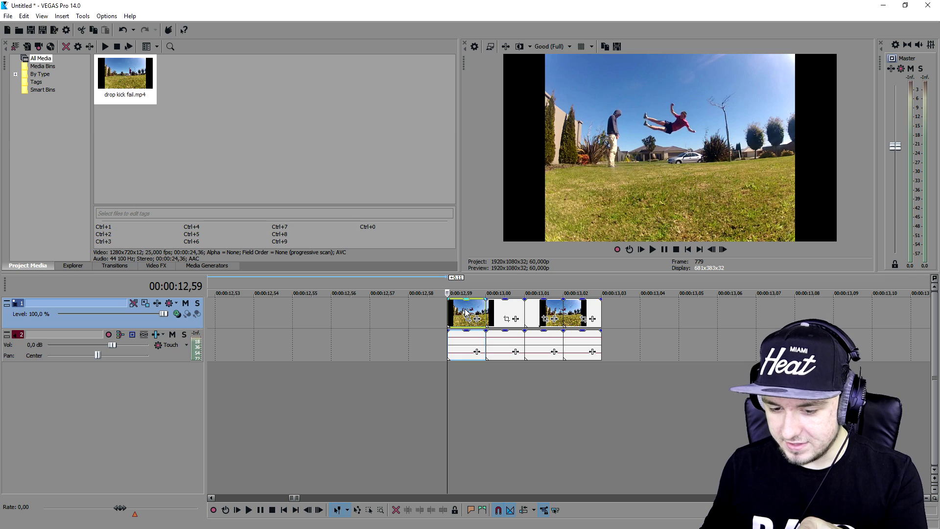
left_click(473, 345)
left_click(504, 342)
left_click(544, 342)
left_click(574, 336)
key("Delete")
left_click(543, 345)
key("Delete")
left_click(504, 345)
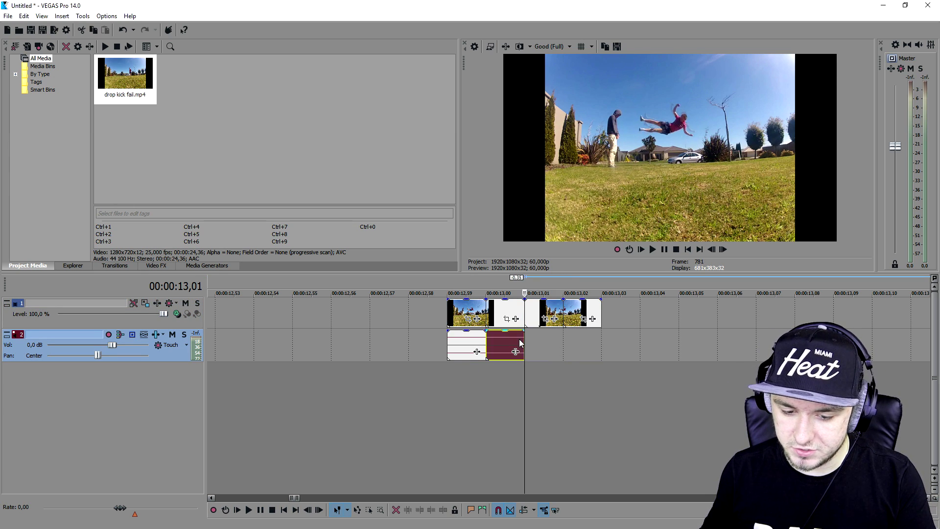
key("Delete")
left_click(482, 345)
key("Delete")
Open Event Pan/Crop for the first single-frame clip and enable its mask
left_click(462, 313)
scroll(463, 314, "up", 2)
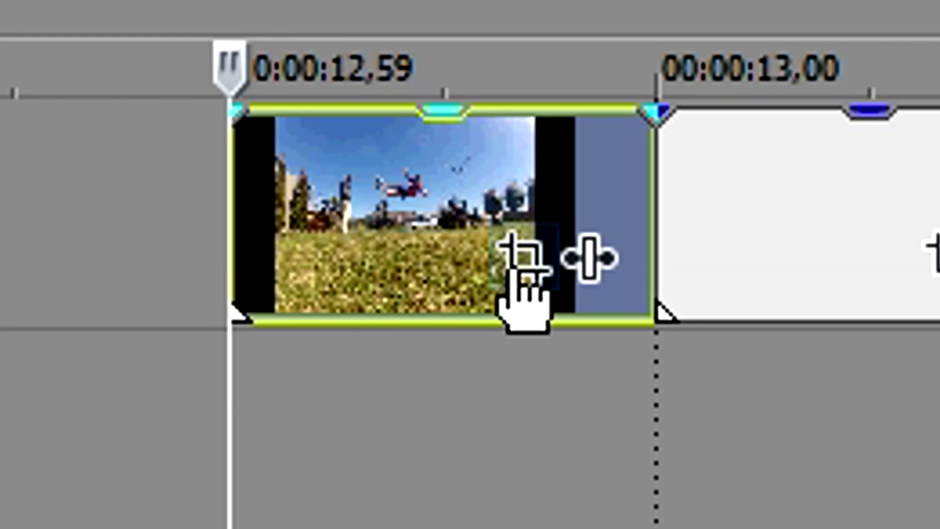
left_click(603, 319)
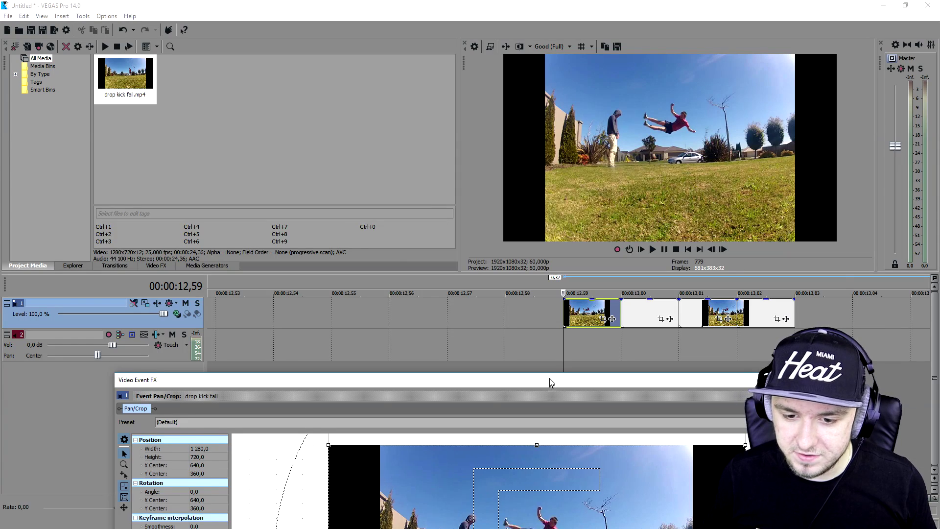
left_click_drag(550, 382, 547, 83)
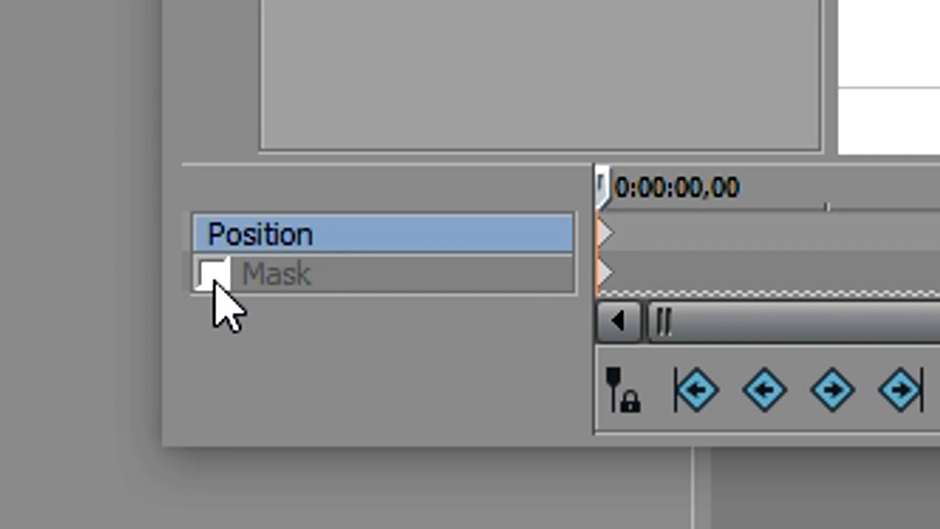
left_click(121, 412)
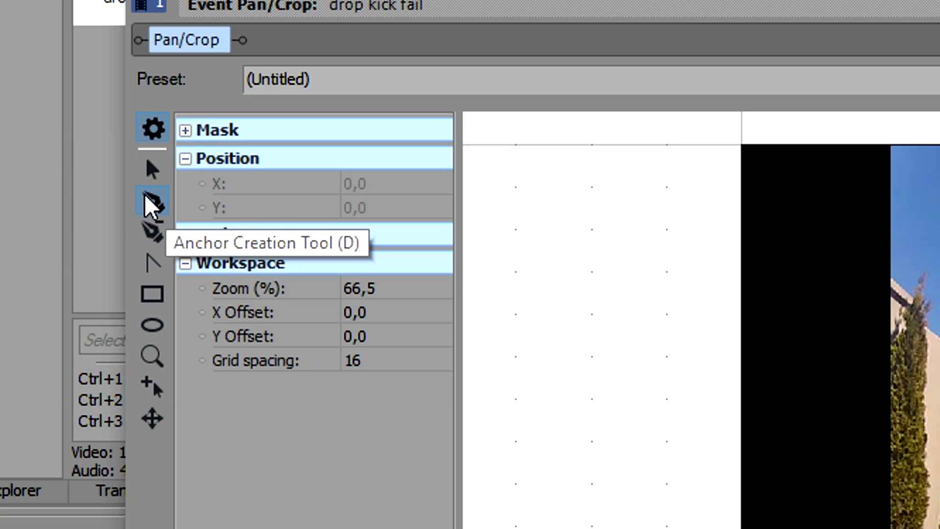
With the Anchor Creation Tool, trace the first frame's airborne person from the lower foot along the lower leg and torso to the outstretched hand
left_click(122, 165)
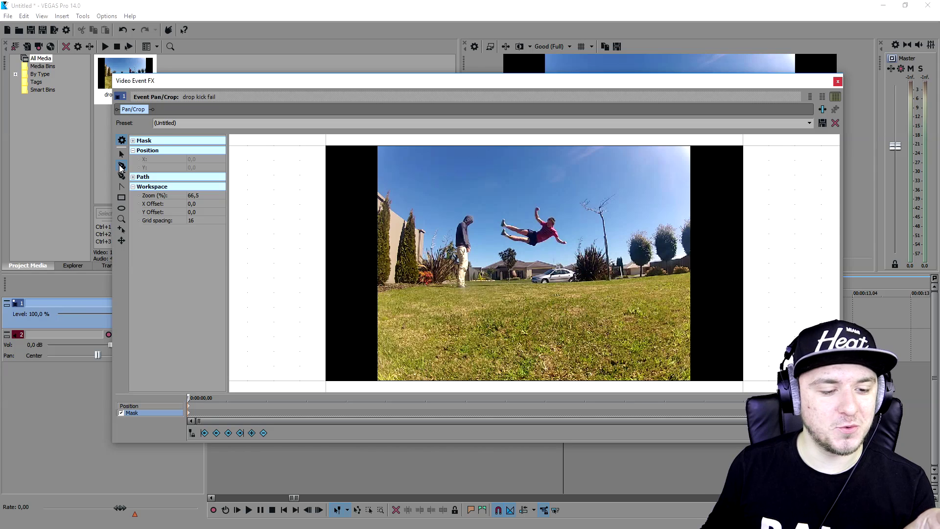
left_click_drag(188, 191, 479, 192)
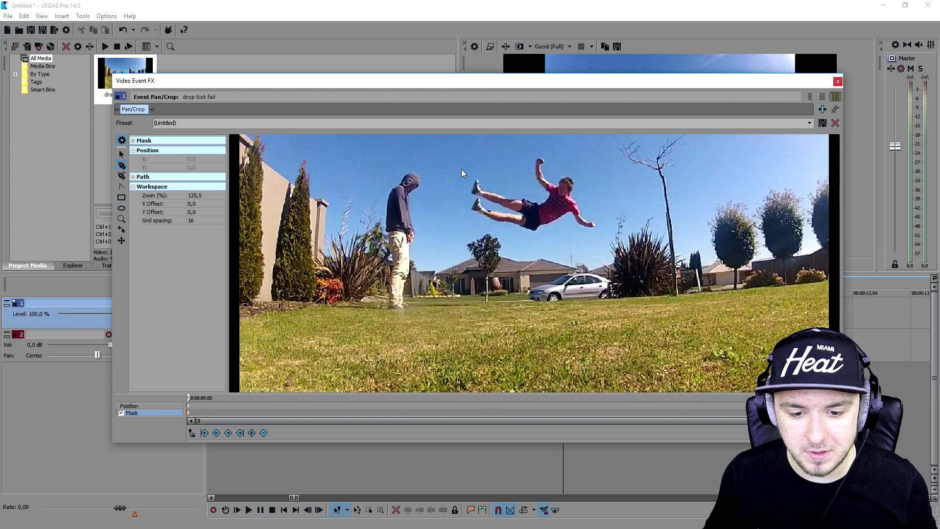
scroll(507, 197, "up", 3)
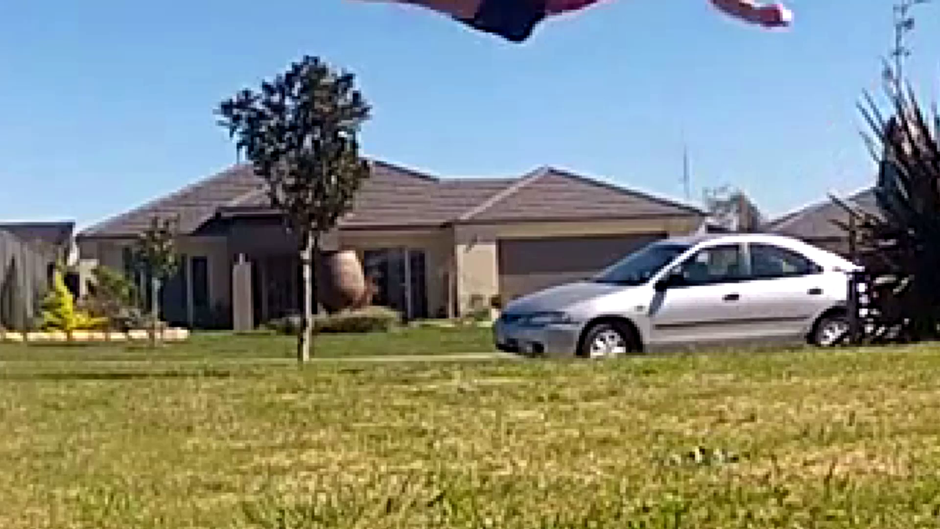
right_click(363, 48)
key("Escape")
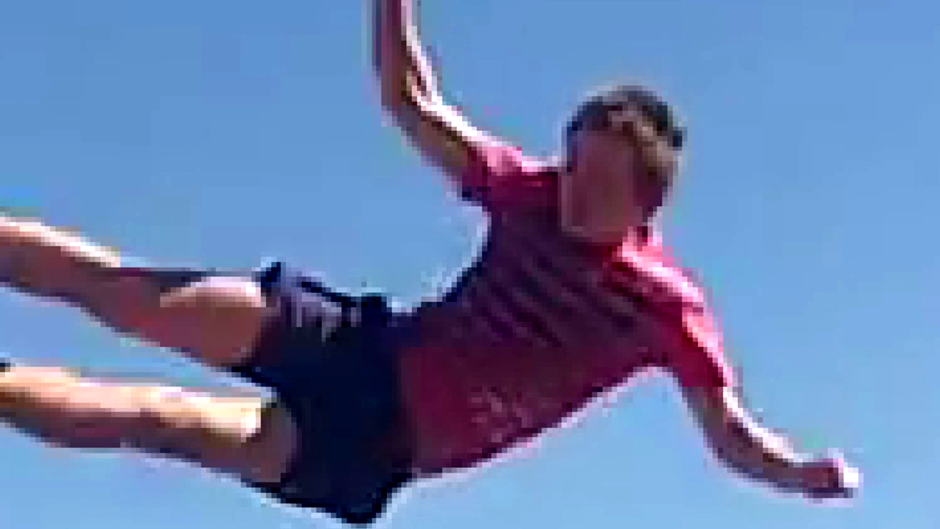
left_click(9, 396)
left_click(38, 415)
left_click(81, 430)
left_click(153, 433)
left_click(205, 450)
left_click(272, 469)
left_click(294, 483)
left_click(341, 496)
left_click(373, 499)
left_click(391, 475)
left_click(422, 457)
left_click(464, 448)
left_click(502, 433)
left_click(551, 405)
left_click(578, 387)
left_click(606, 368)
left_click(630, 360)
left_click(651, 360)
left_click(670, 392)
left_click(684, 426)
left_click(714, 446)
left_click(732, 457)
left_click(775, 465)
left_click(808, 476)
Continue the first frame's mask outline around the outstretched hand, up the arm and shoulder, and around the head
left_click(811, 456)
left_click(803, 436)
left_click(759, 425)
left_click(723, 396)
left_click(704, 365)
left_click(678, 302)
left_click(662, 270)
left_click(649, 256)
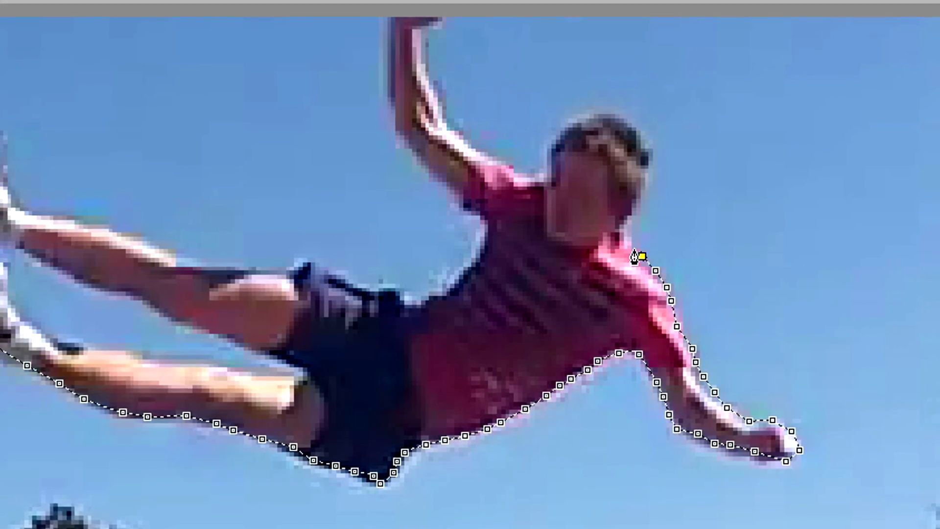
left_click(627, 230)
left_click(636, 199)
left_click(649, 163)
left_click(648, 133)
left_click(629, 122)
left_click(596, 115)
left_click(575, 120)
left_click(566, 125)
left_click(548, 146)
left_click(547, 167)
left_click(538, 181)
Extend the first frame's mask outline up the raised arm, around the fist and down its outer edge towards the armpit
left_click(508, 168)
left_click(481, 153)
left_click(470, 143)
left_click(451, 128)
left_click(442, 115)
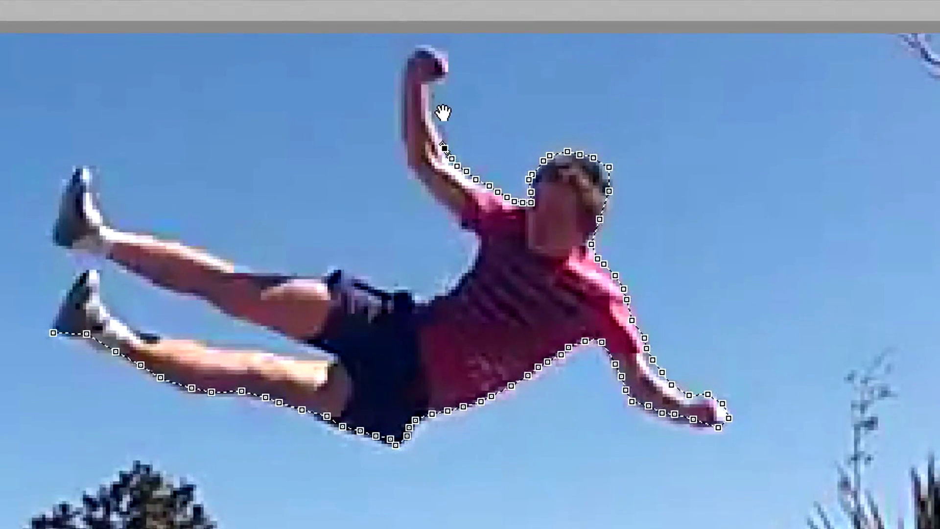
left_click(439, 126)
left_click(430, 99)
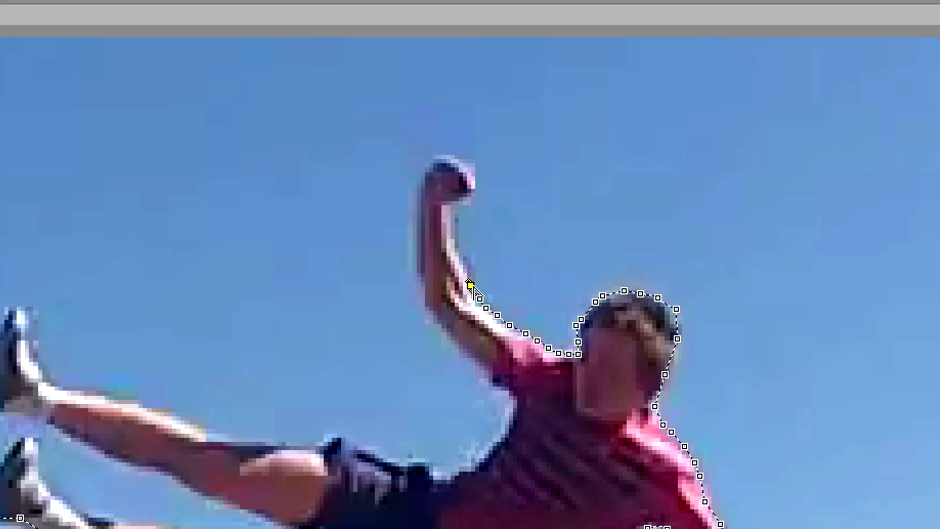
left_click(451, 213)
left_click(458, 204)
left_click(468, 195)
left_click(474, 181)
left_click(464, 168)
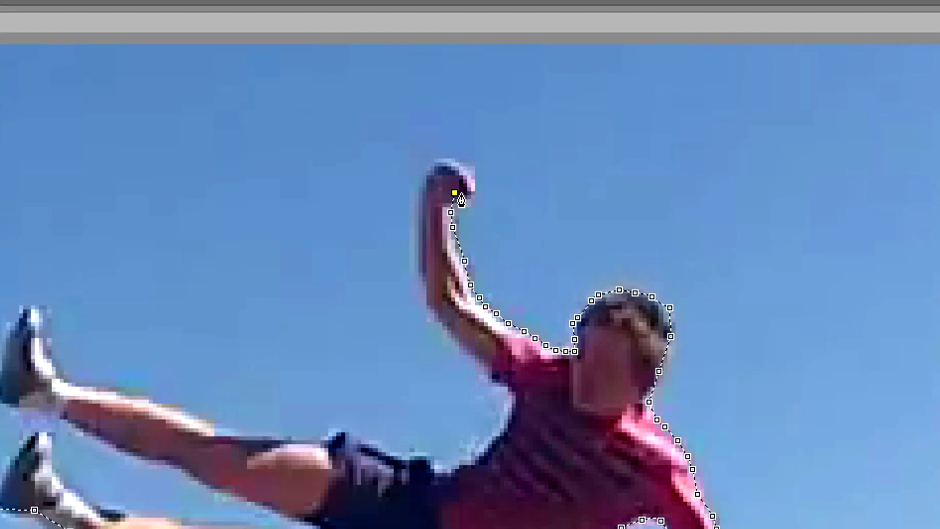
left_click(448, 156)
left_click(425, 179)
left_click(421, 218)
left_click(422, 263)
left_click(428, 294)
left_click(443, 325)
left_click(463, 343)
left_click(481, 354)
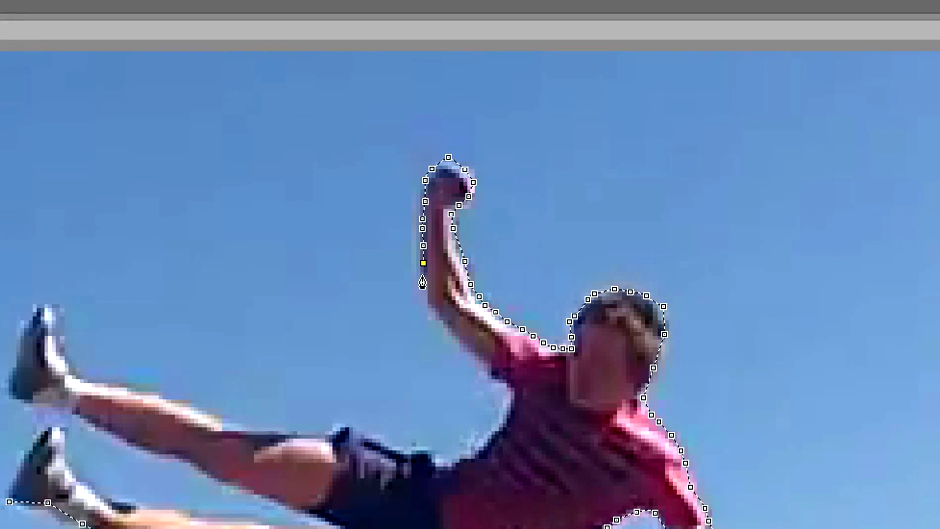
Extend the first frame's mask outline from the raised arm along the back and shorts, over the upper leg and around its shoe
left_click(489, 356)
left_click(501, 372)
left_click(514, 388)
left_click(511, 414)
left_click(493, 434)
left_click(458, 457)
left_click(424, 449)
left_click(409, 441)
left_click(393, 440)
left_click(373, 433)
left_click(340, 426)
left_click(306, 426)
left_click(262, 418)
left_click(217, 406)
left_click(185, 393)
left_click(139, 382)
left_click(128, 375)
left_click(102, 360)
left_click(91, 340)
left_click(88, 303)
left_click(67, 303)
left_click(51, 327)
left_click(46, 355)
left_click(41, 377)
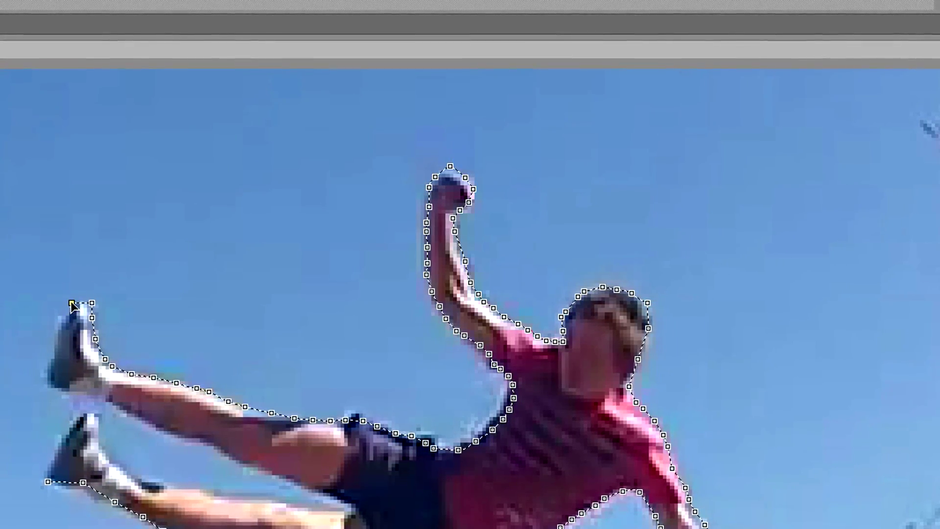
Outline the gap between the legs to close the first frame's mask around the person, and close the Event Pan/Crop window
left_click(54, 383)
left_click(78, 389)
left_click(108, 397)
left_click(131, 405)
left_click(152, 419)
left_click(191, 433)
left_click(237, 452)
left_click(261, 463)
left_click(284, 463)
scroll(294, 440, "down", 4)
left_click(337, 278)
left_click(343, 283)
left_click(361, 287)
left_click(373, 291)
left_click(384, 298)
left_click(389, 306)
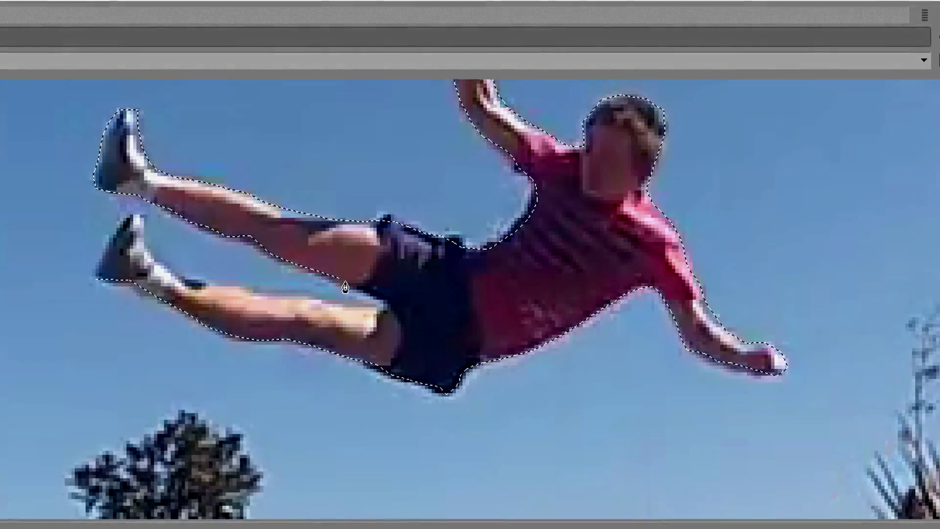
left_click(379, 307)
left_click(361, 304)
left_click(322, 297)
left_click(292, 296)
left_click(268, 291)
left_click(228, 285)
left_click(194, 280)
left_click(155, 258)
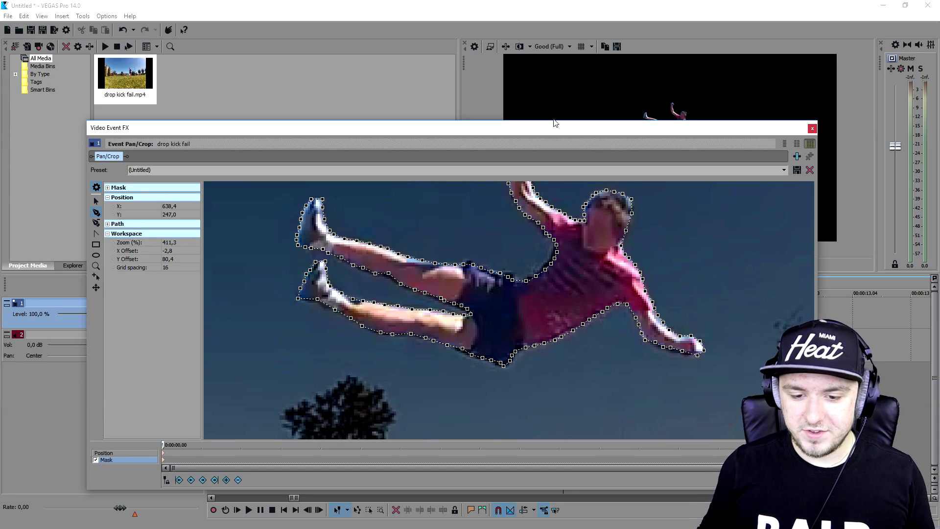
left_click_drag(554, 122, 528, 174)
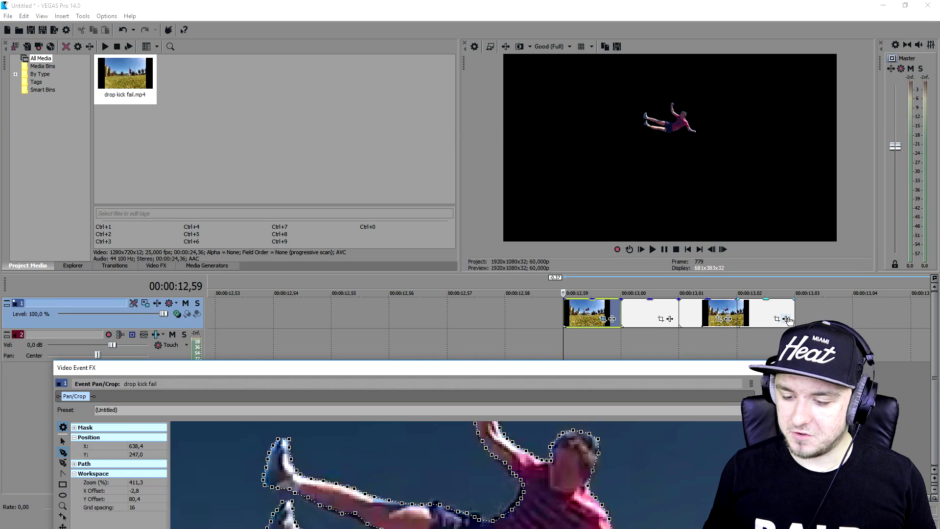
key("Escape")
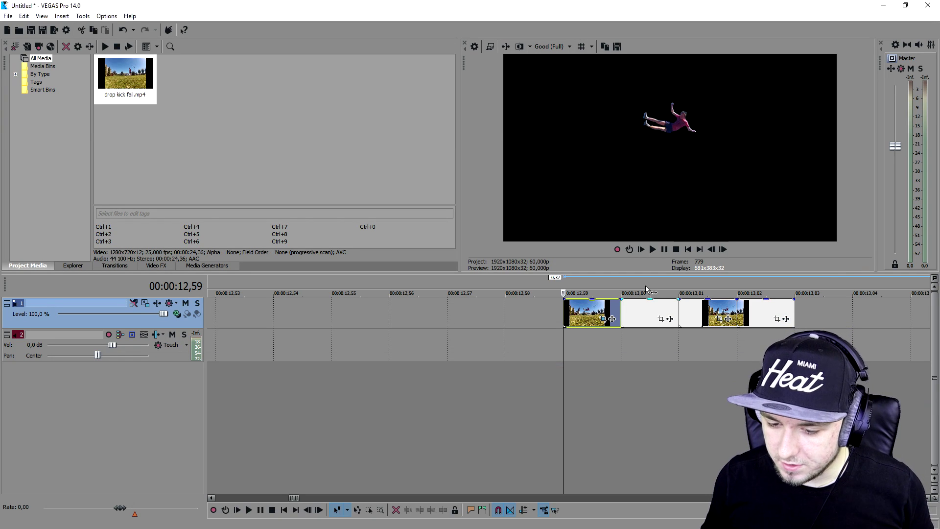
Review the three unmasked single-frame clips frame by frame and in looped playback from 00:00:13,00 to 00:00:13,03
left_click(625, 312)
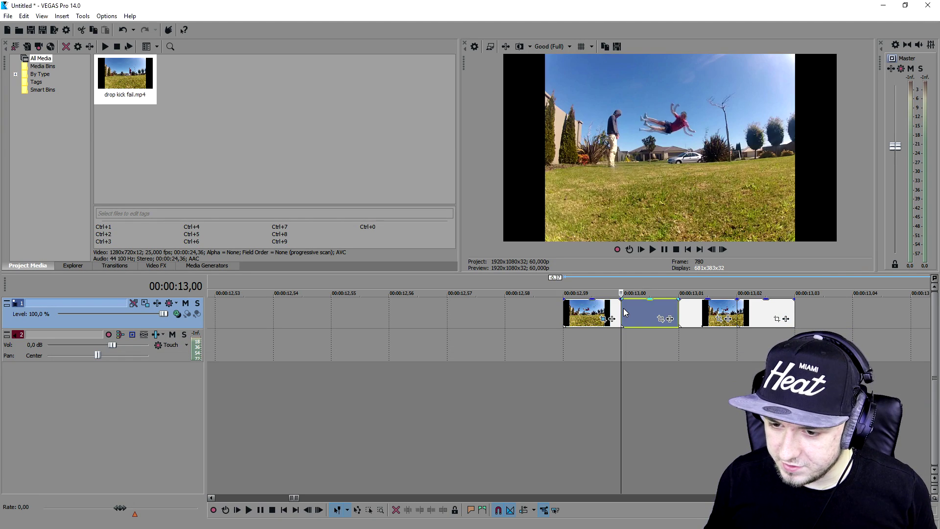
left_click(690, 311)
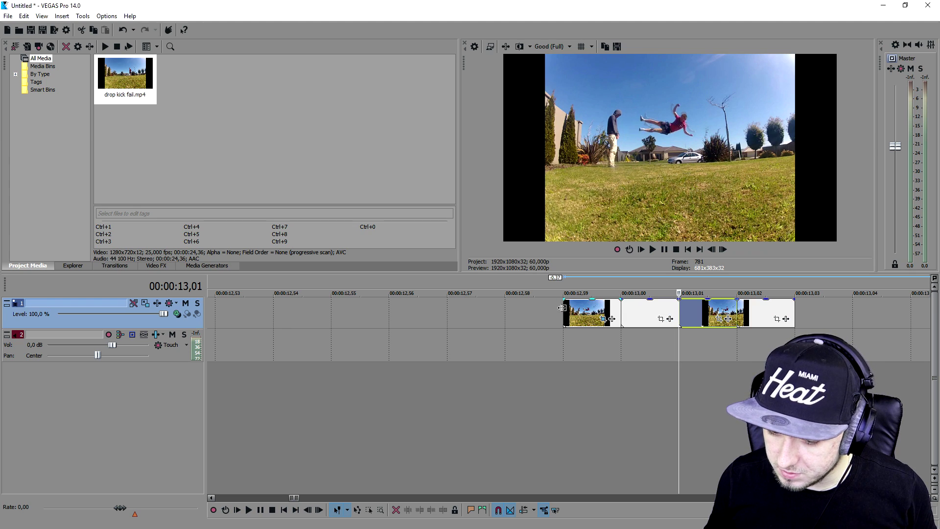
left_click(590, 309)
left_click(723, 249)
left_click(723, 249)
left_click(723, 249)
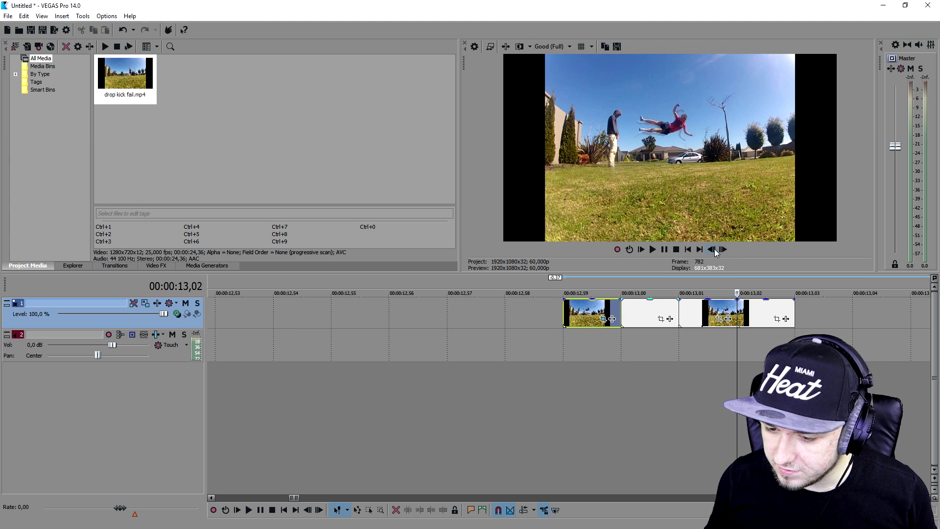
left_click(629, 249)
key("space")
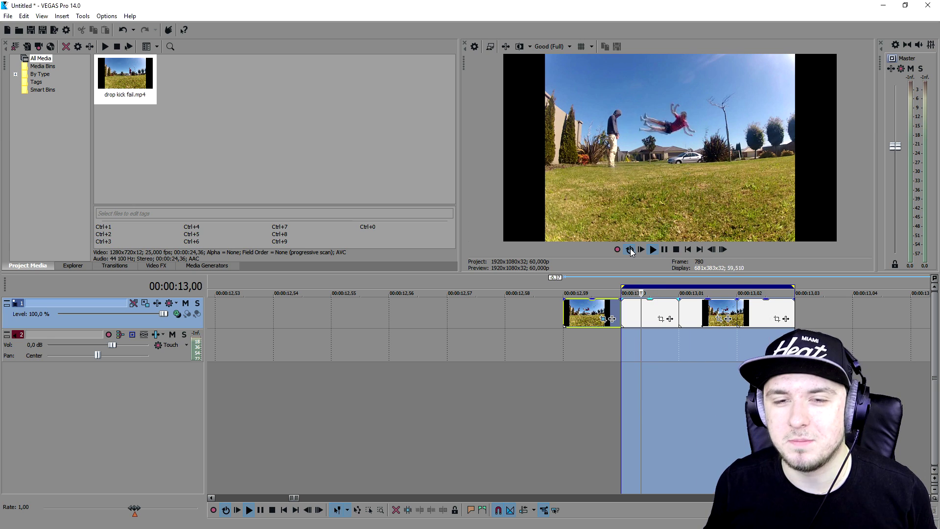
key("Return")
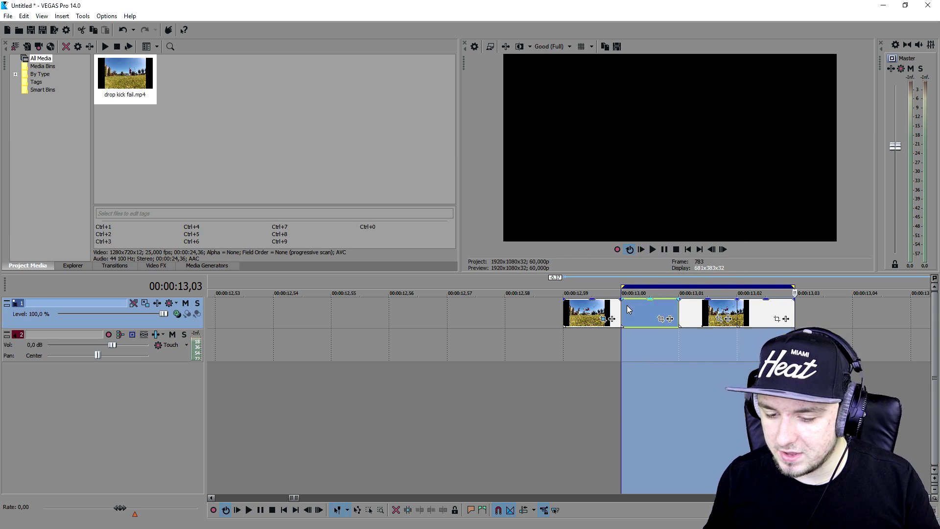
Open Event Pan/Crop for the clip at 00:00:13,00 and trace a mask from the person's lower foot along the underside to the outstretched hand
left_click(641, 312)
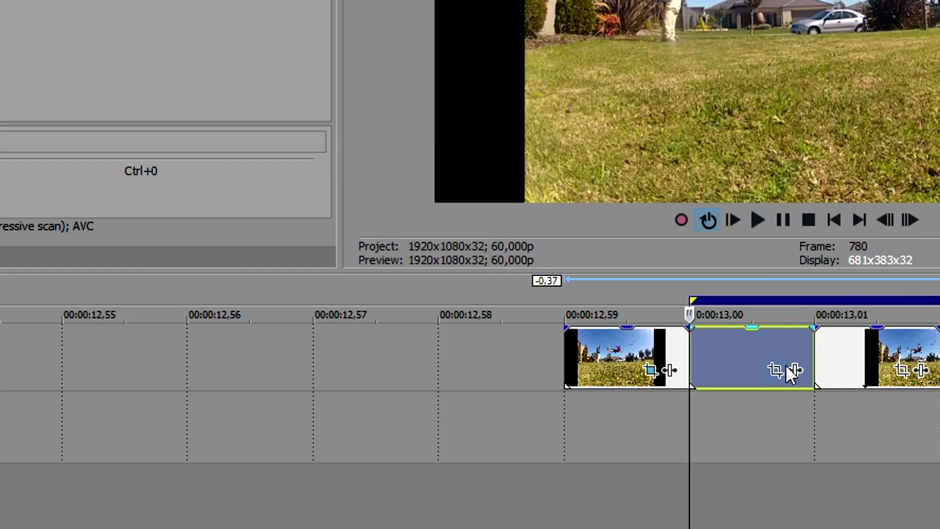
key("q")
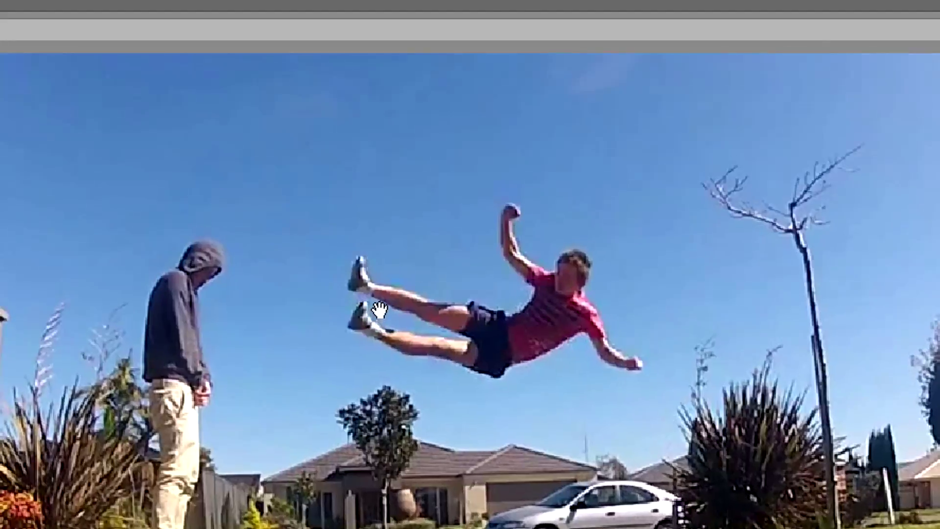
left_click(222, 328)
left_click(259, 335)
left_click(286, 354)
left_click(502, 415)
left_click(549, 391)
left_click(632, 357)
left_click(664, 332)
left_click(689, 368)
left_click(749, 405)
left_click(783, 411)
left_click(775, 384)
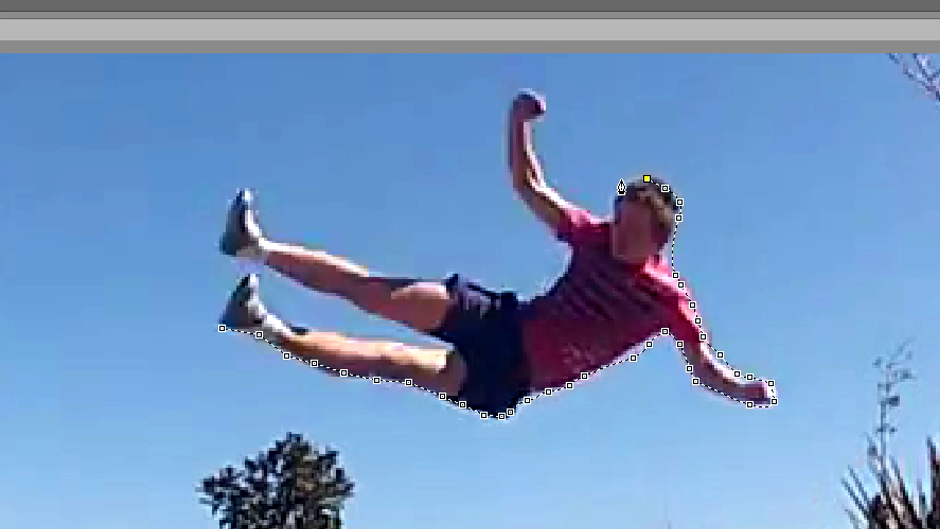
Continue the second frame's mask outline around the raised arm, down the back and along the top of the shorts and upper leg
left_click(505, 158)
left_click(523, 203)
left_click(554, 226)
left_click(575, 250)
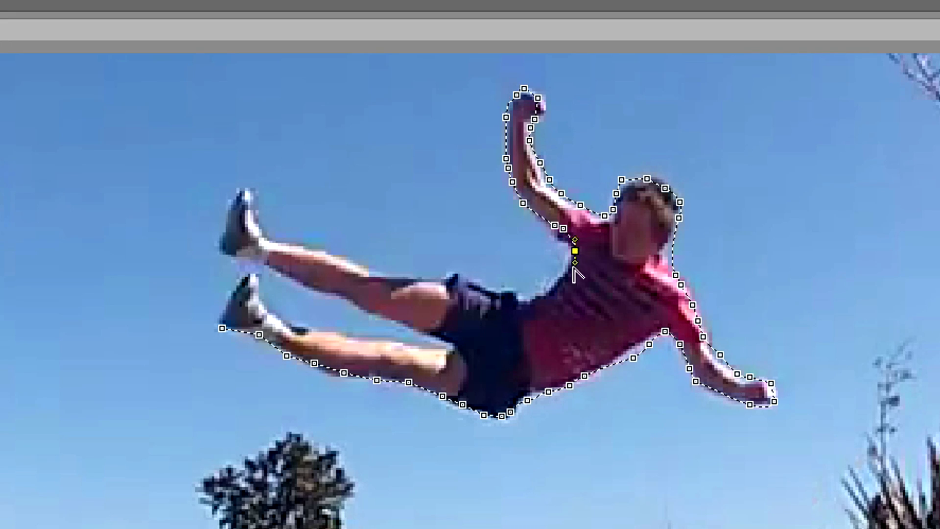
left_click(566, 277)
left_click(513, 295)
left_click(441, 282)
left_click(392, 275)
Outline the upper foot and the gap between the legs to close the second frame's mask, leaving only the airborne person
left_click(234, 254)
left_click(289, 268)
left_click(324, 289)
left_click(367, 302)
left_click(411, 320)
left_click(459, 348)
left_click(393, 340)
left_click(326, 334)
left_click(235, 293)
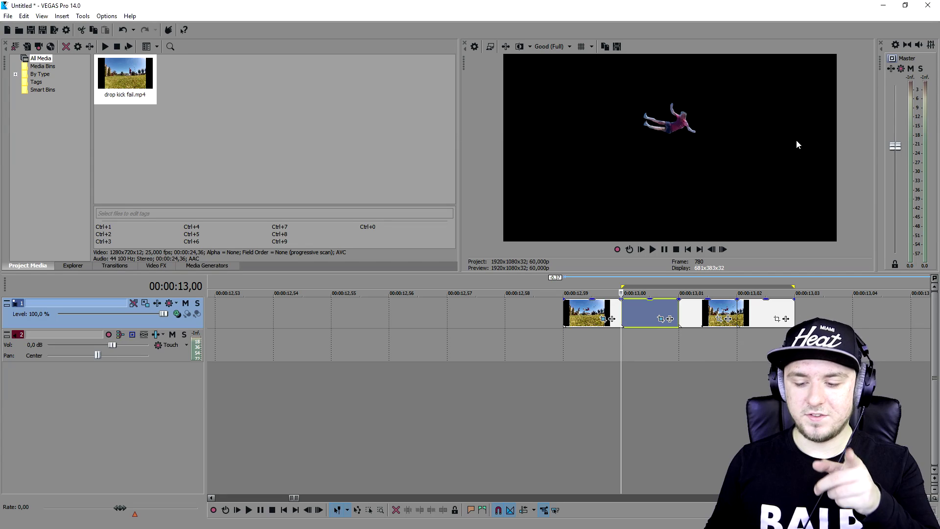
Select the third single-frame clip and step through the frames from 00:00:12,59 to 00:00:13,01 to compare masked and unmasked clips
left_click(692, 308)
scroll(692, 308, "up", 2)
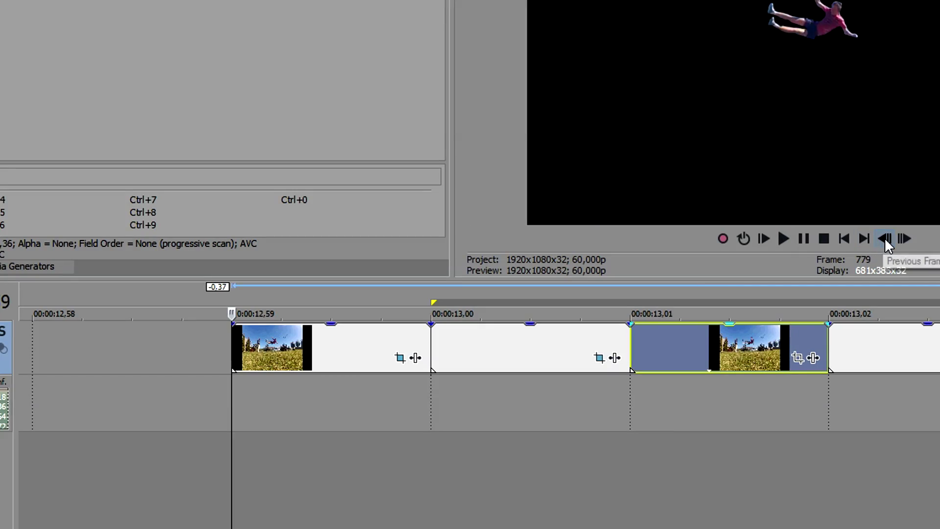
left_click(906, 238)
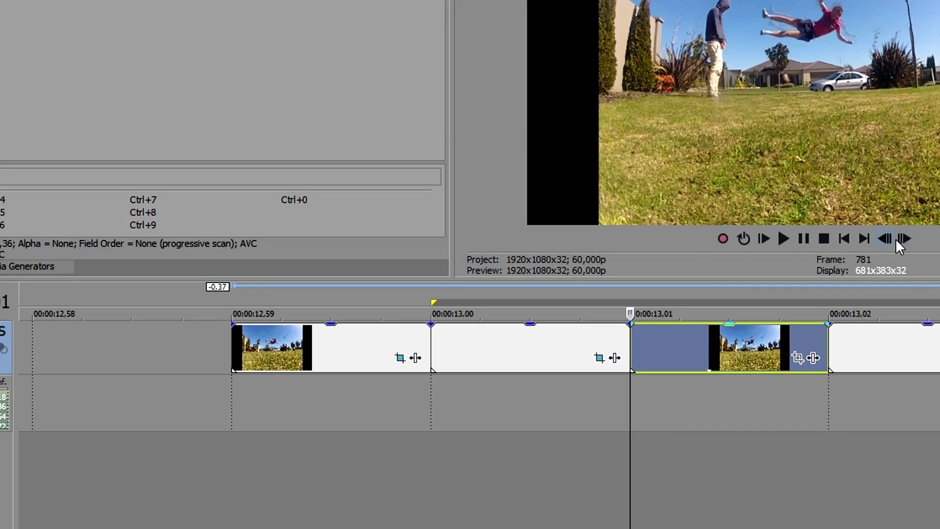
Open Event Pan/Crop for the third single-frame clip at 00:00:13,01 and trace a mask around the airborne person
left_click(798, 360)
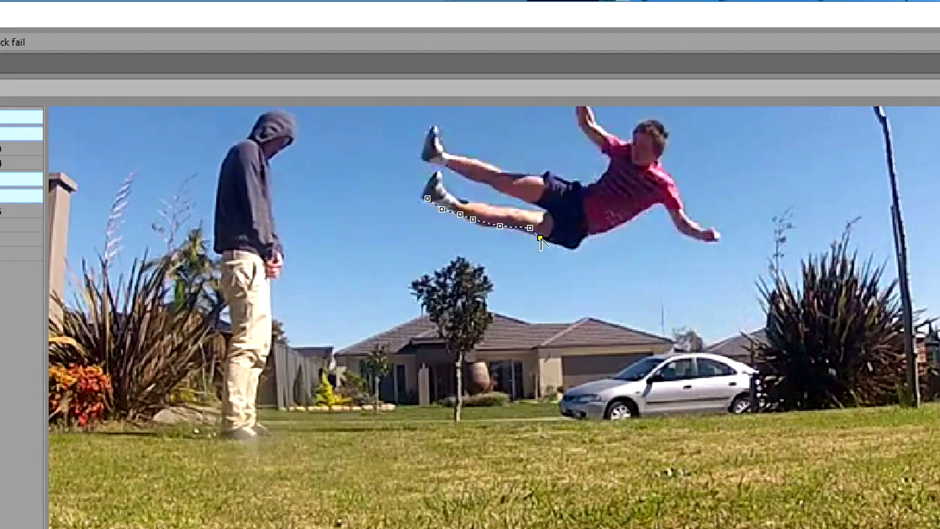
left_click_drag(656, 120, 671, 320)
scroll(659, 343, "up", 2)
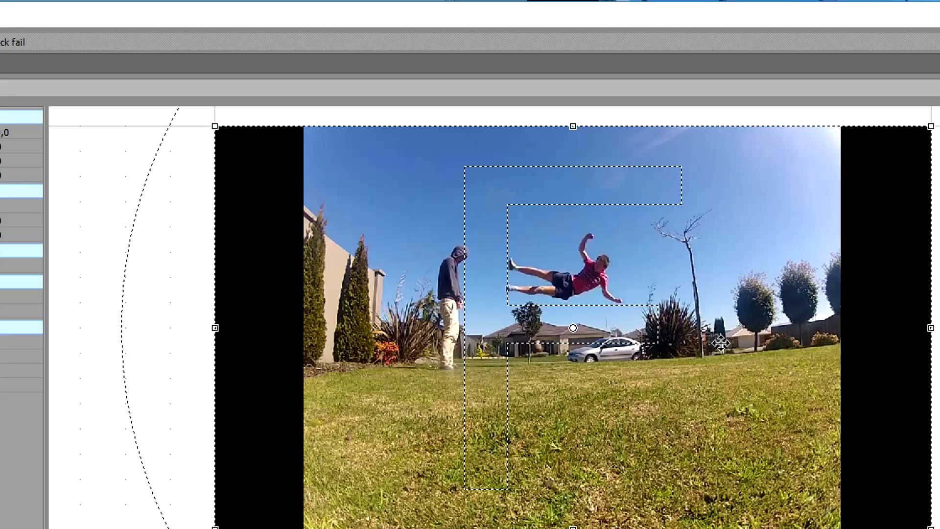
scroll(331, 236, "up", 3)
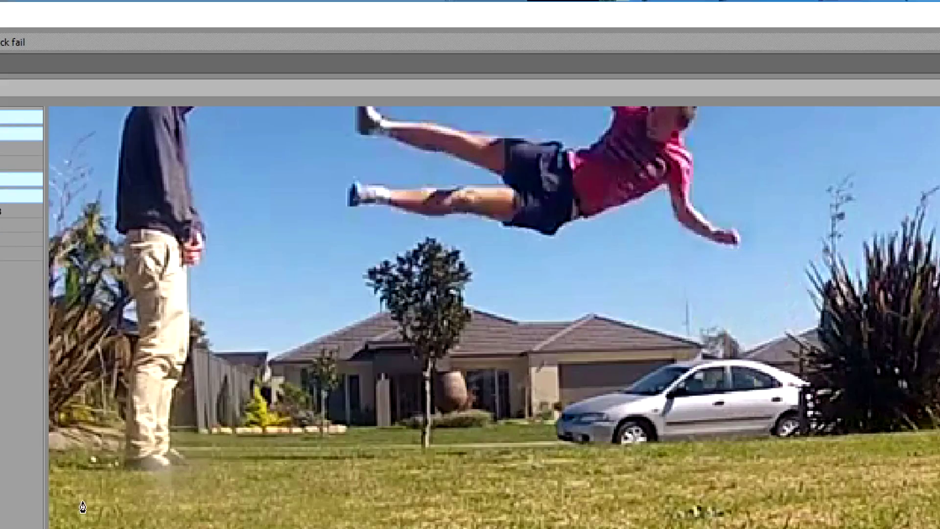
scroll(339, 480, "up", 2)
left_click(268, 466)
left_click(287, 461)
left_click(309, 465)
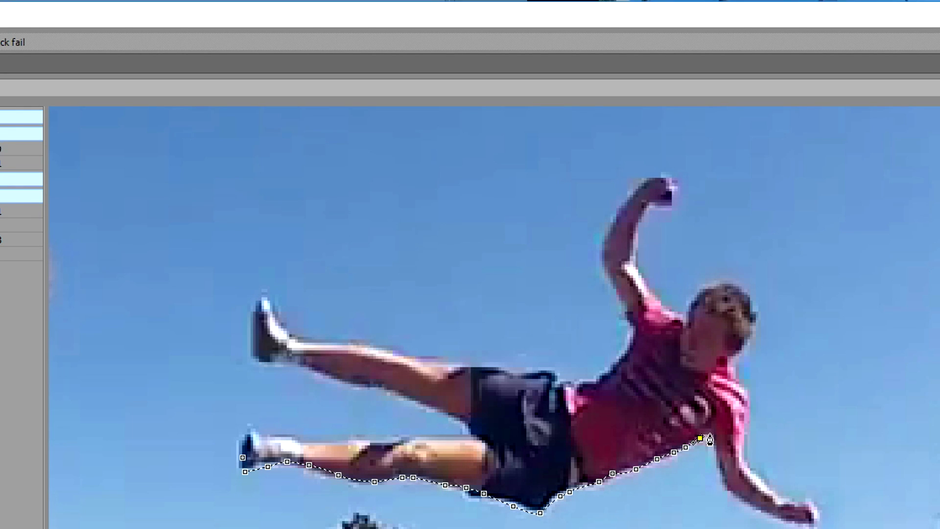
left_click(742, 381)
left_click(735, 374)
left_click(733, 354)
left_click(743, 347)
left_click(755, 333)
left_click(757, 321)
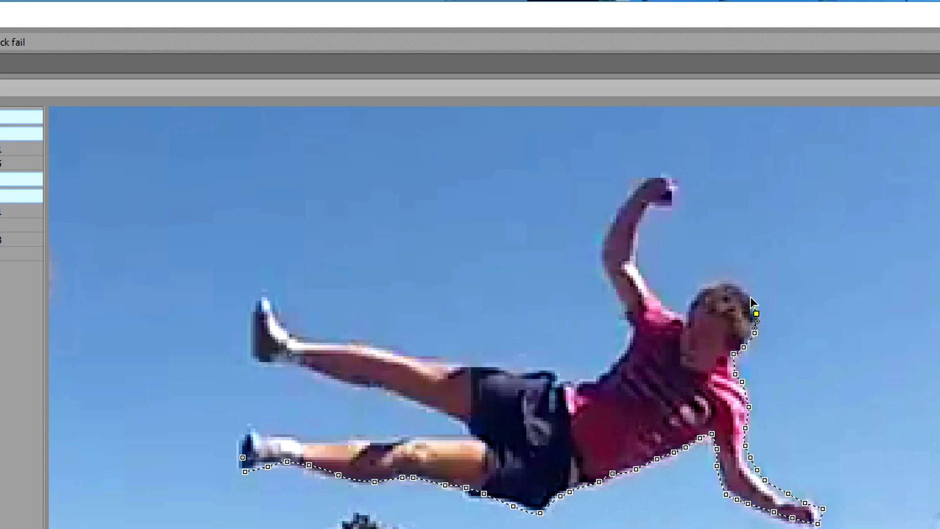
key("ctrl+z")
Trace the fourth frame's mask around the whole airborne person, from the lower foot's underside around arms, head and legs, and close it
left_click(243, 457)
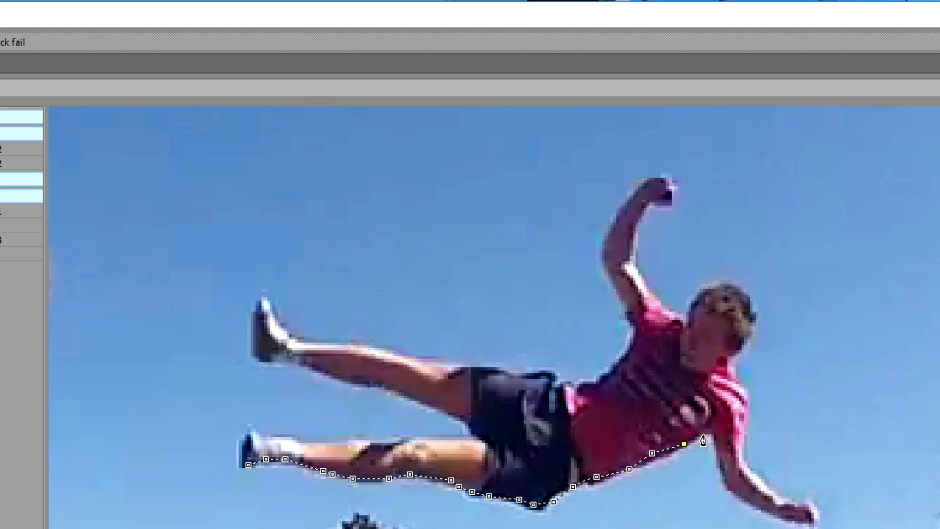
left_click(671, 311)
left_click(655, 297)
left_click(665, 175)
left_click(641, 180)
left_click(621, 208)
left_click(609, 228)
left_click(606, 237)
left_click(603, 266)
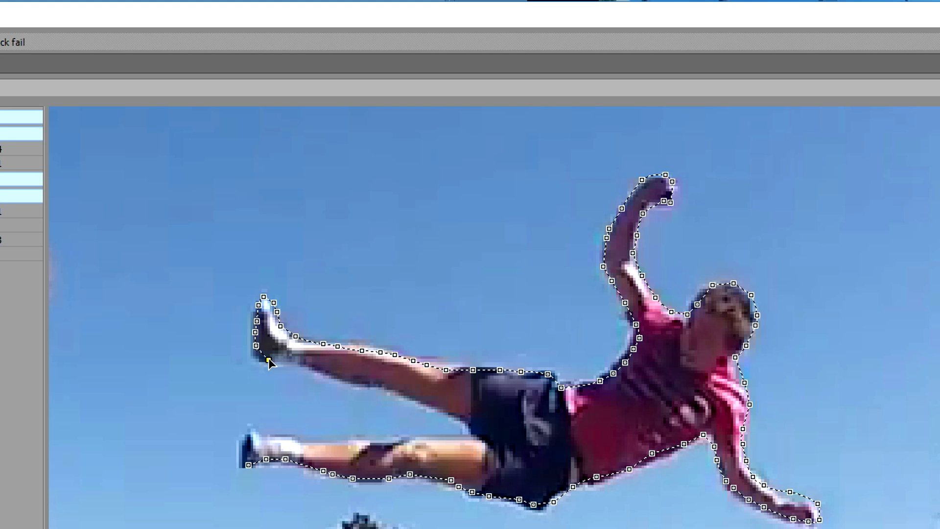
left_click(294, 445)
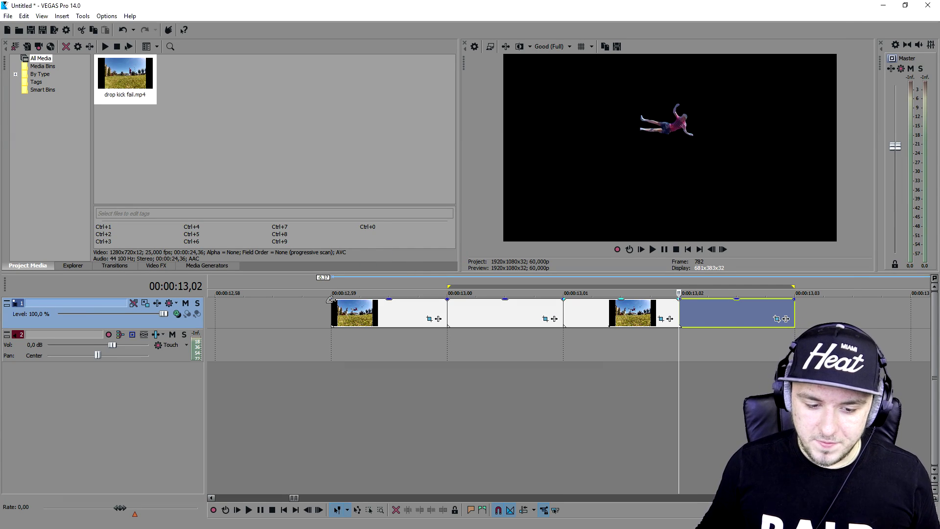
Mark 00:00:12,59 to 00:00:13,03 as the loop region and select all four masked single-frame clips within it
left_click(330, 299)
scroll(580, 281, "down", 2)
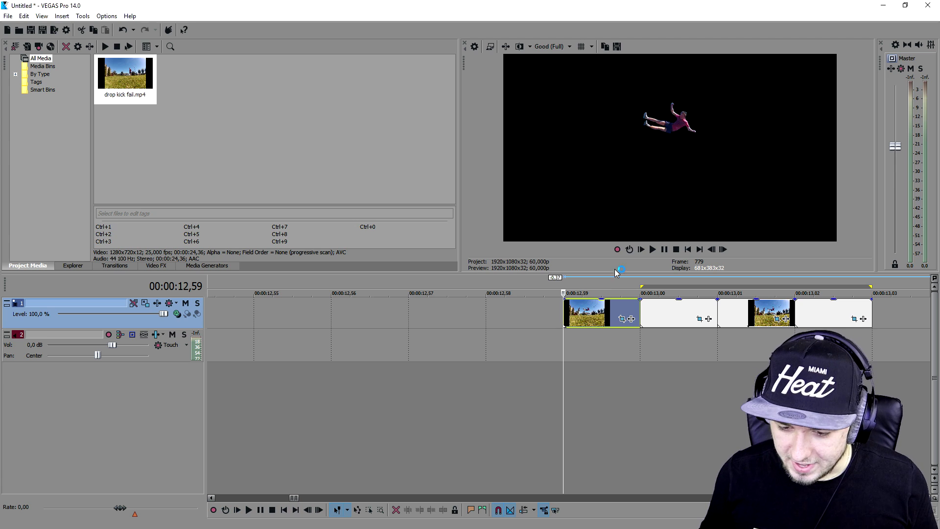
left_click_drag(580, 280, 871, 284)
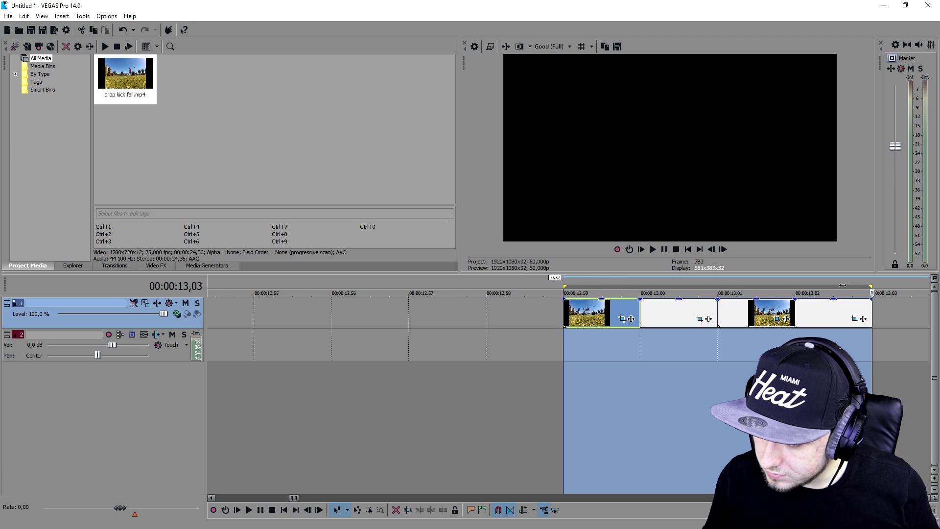
scroll(599, 292, "down", 2)
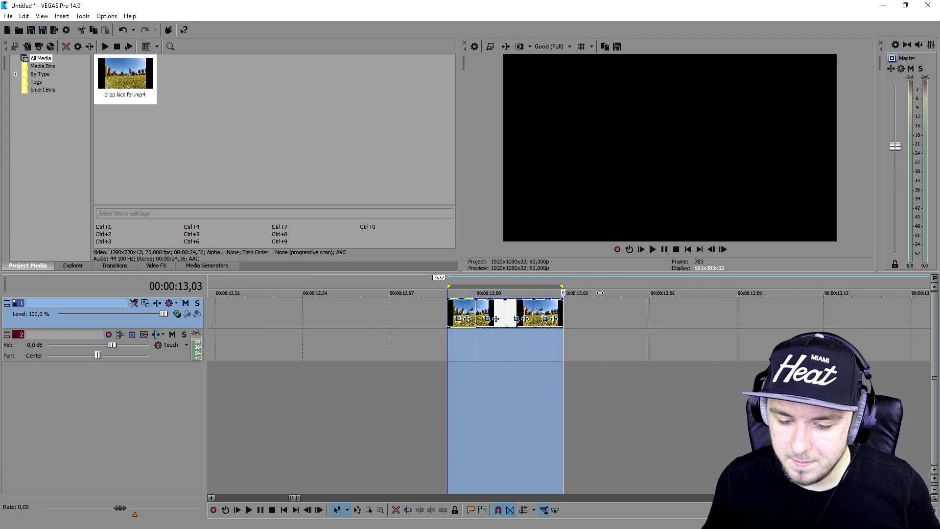
left_click(565, 308)
scroll(578, 309, "down", 3)
left_click(731, 314)
key("Delete")
scroll(645, 316, "up", 2)
key("space")
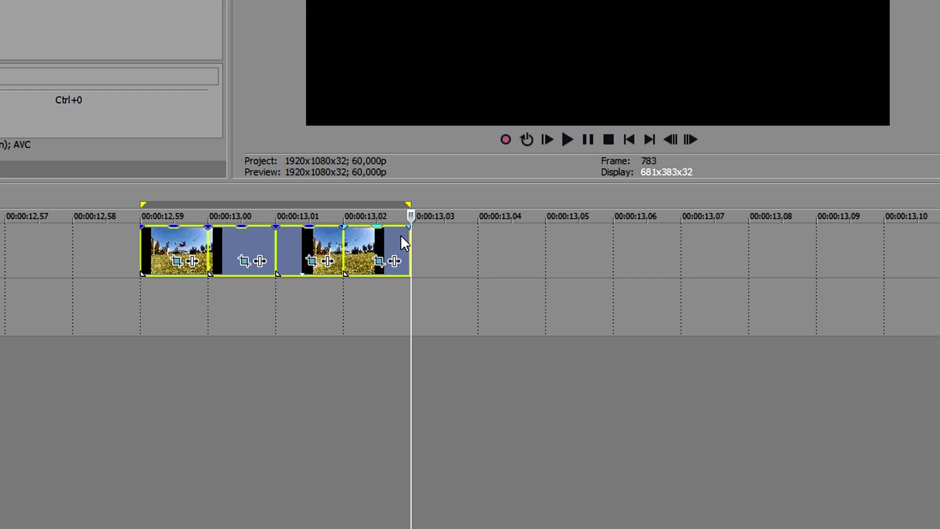
Paste copies of the four masked clips end to end up to 00:00:13,35 and extend the loop region over the whole sequence
scroll(414, 240, "down", 2)
key("ctrl+v")
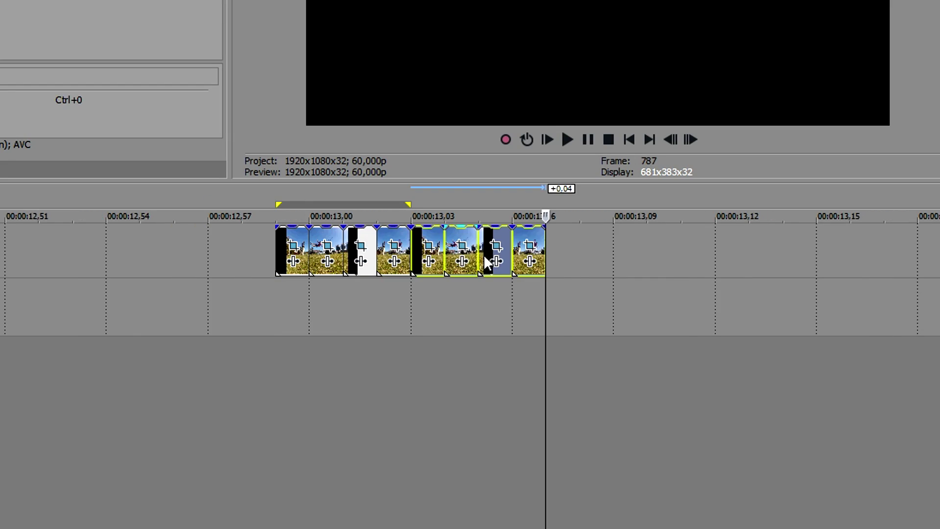
key("ctrl+v")
scroll(484, 242, "down", 2)
key("ctrl+v")
key("ctrl+v")
key("ctrl+v")
key("ctrl+v")
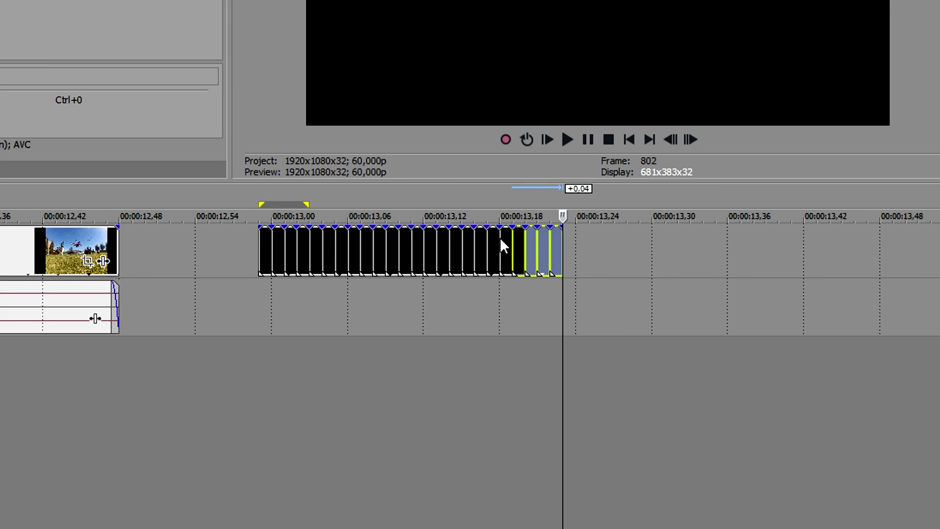
key("ctrl+v")
left_click_drag(260, 202, 715, 191)
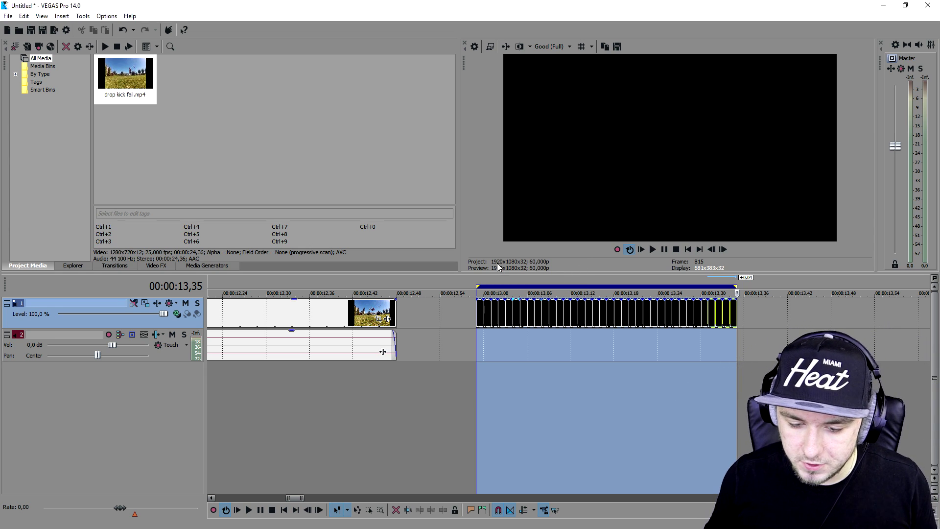
left_click(501, 277)
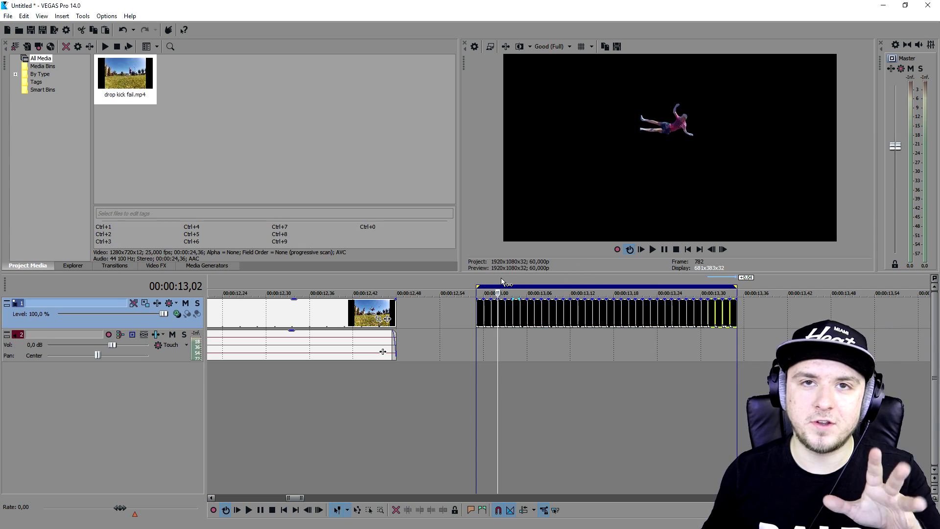
Add a green Solid Color generated event to the masked clips' track, keeping its default settings
left_click(196, 266)
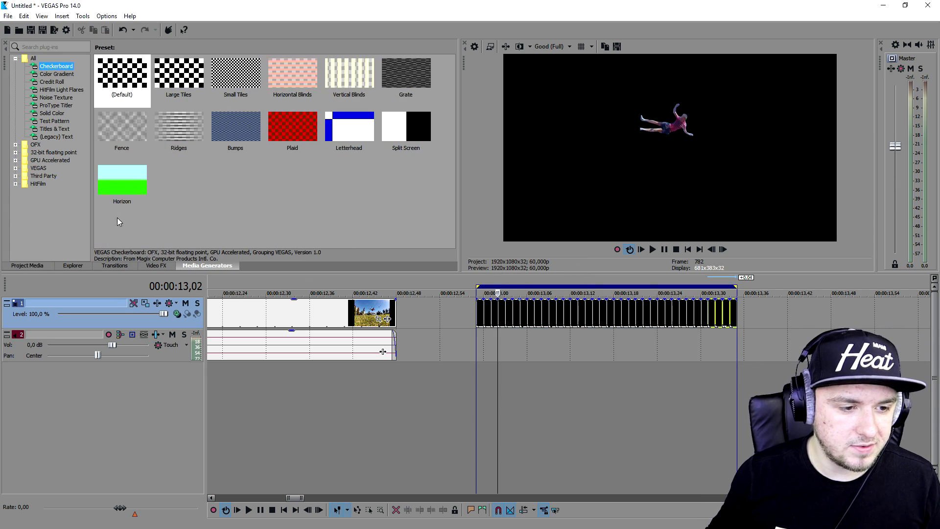
left_click(60, 115)
left_click_drag(294, 76, 480, 326)
left_click(539, 269)
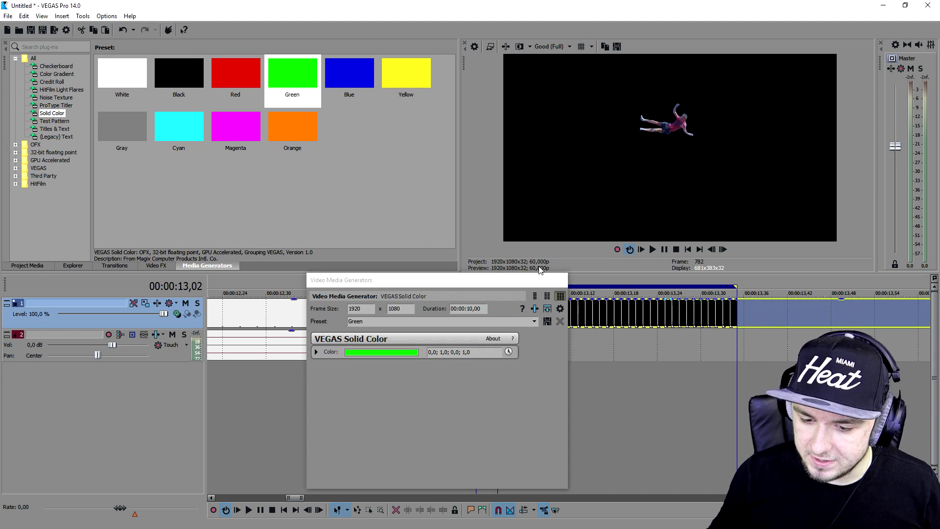
left_click(563, 282)
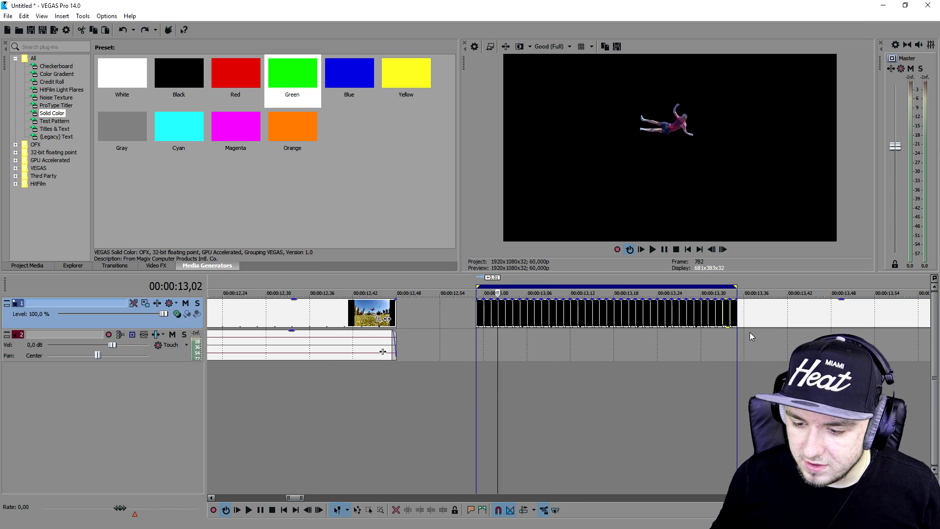
Insert a new video track and place it directly beneath the track holding the masked clips
left_click(511, 338)
left_click(432, 342)
right_click(452, 312)
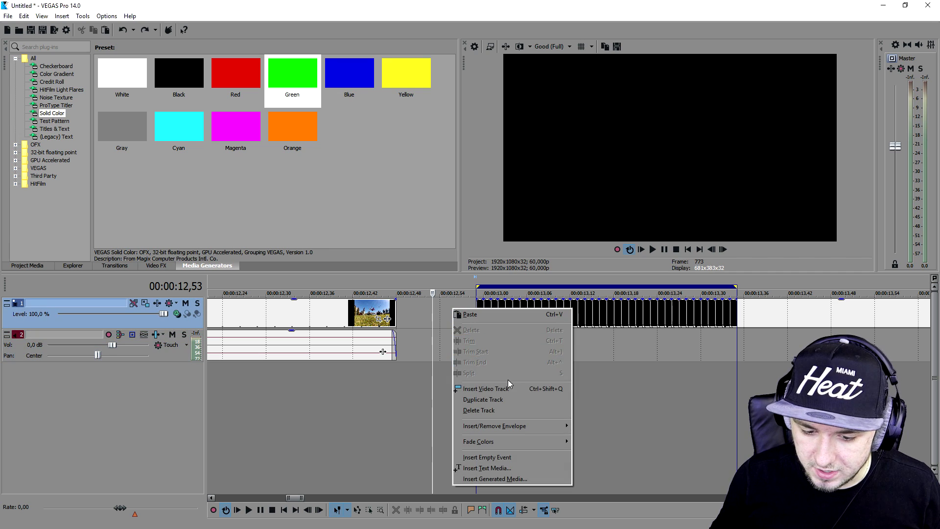
left_click(484, 389)
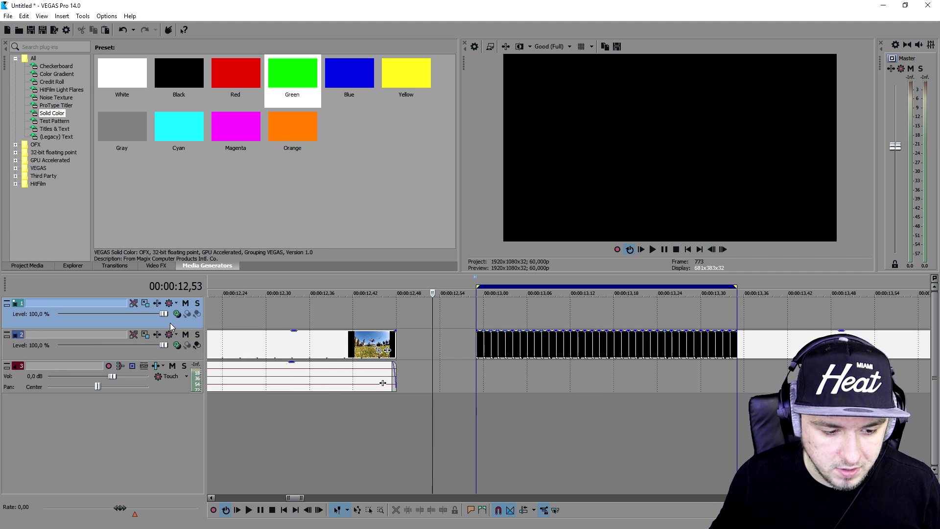
left_click_drag(171, 327, 171, 355)
Add a green Solid Color event to the new track under the masked sequence and trim its end to 00:00:13,35
left_click_drag(292, 73, 568, 346)
left_click_drag(736, 347, 737, 347)
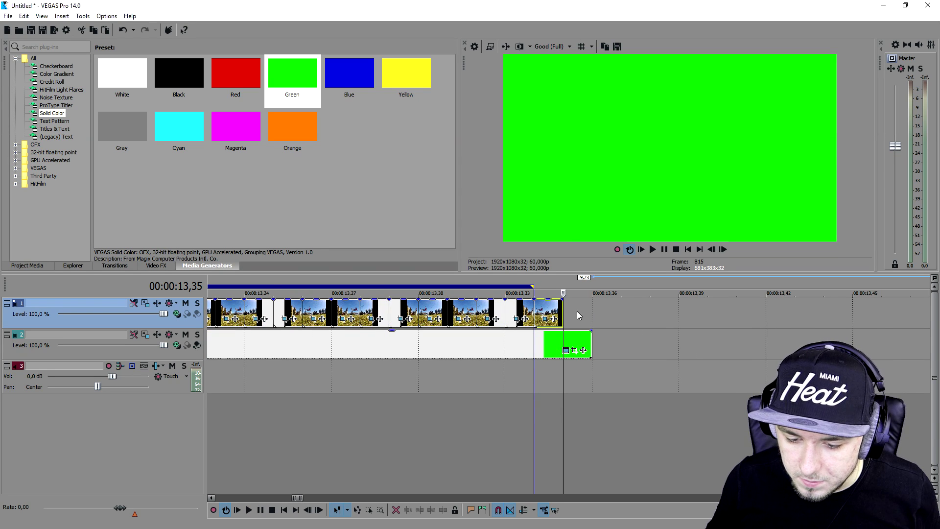
left_click_drag(563, 308, 563, 285)
Set the loop region to 00:00:12,59–00:00:13,35 and render it as Part 1 with the MainConcept AVC/AAC Internet HD 720p template
scroll(533, 292, "down", 5)
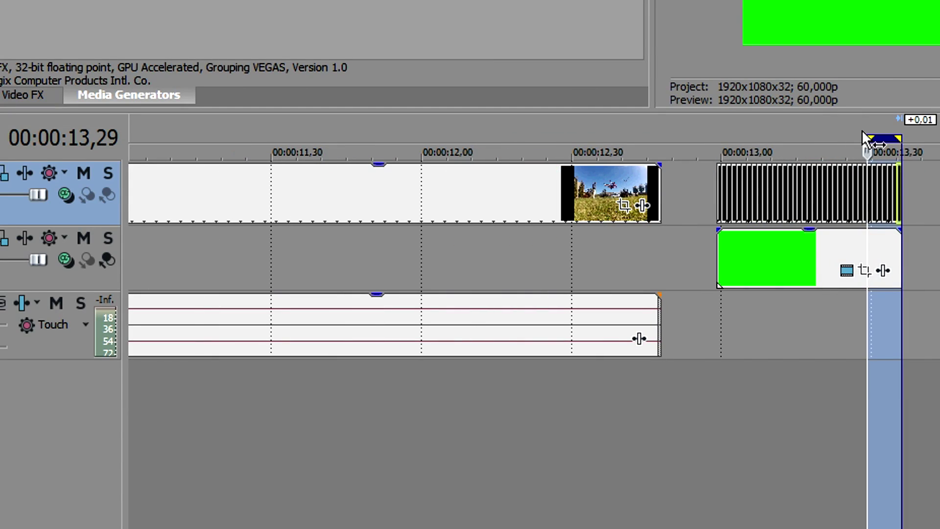
left_click_drag(863, 137, 716, 137)
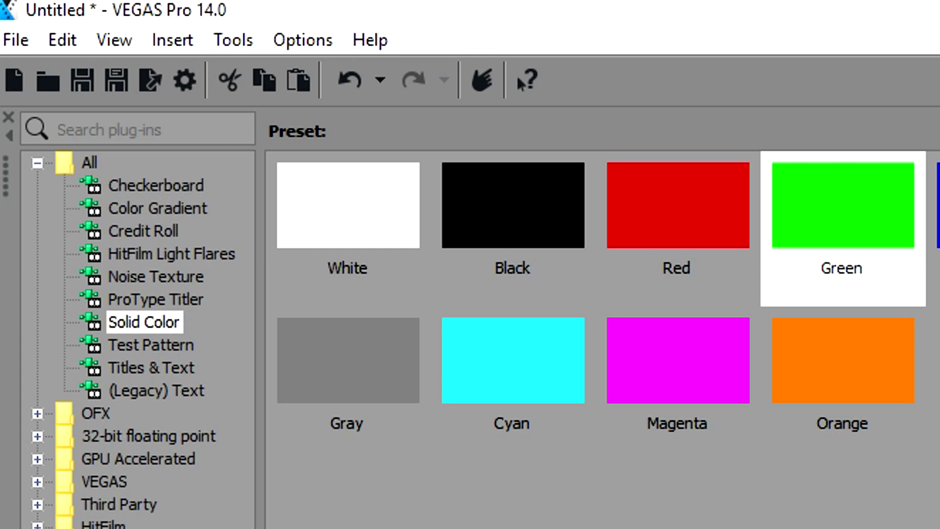
left_click(24, 28)
left_click(158, 257)
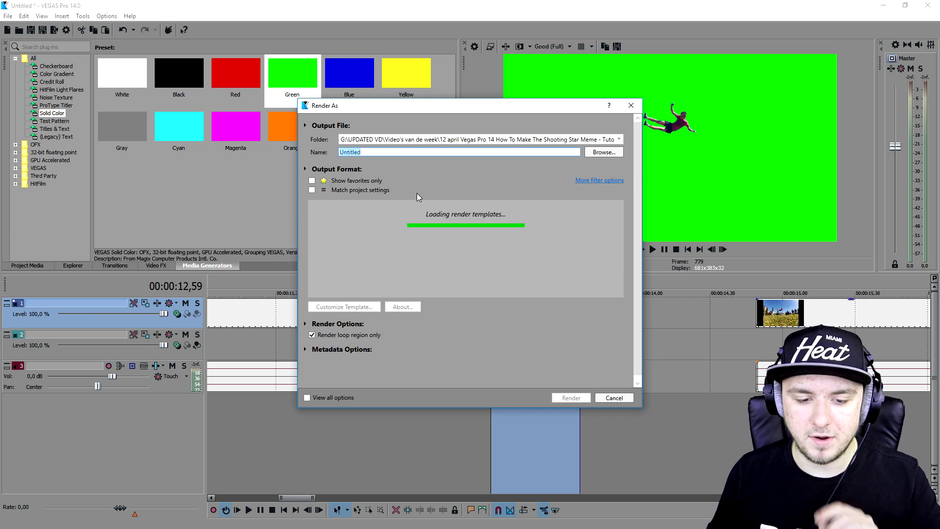
type("Part 1")
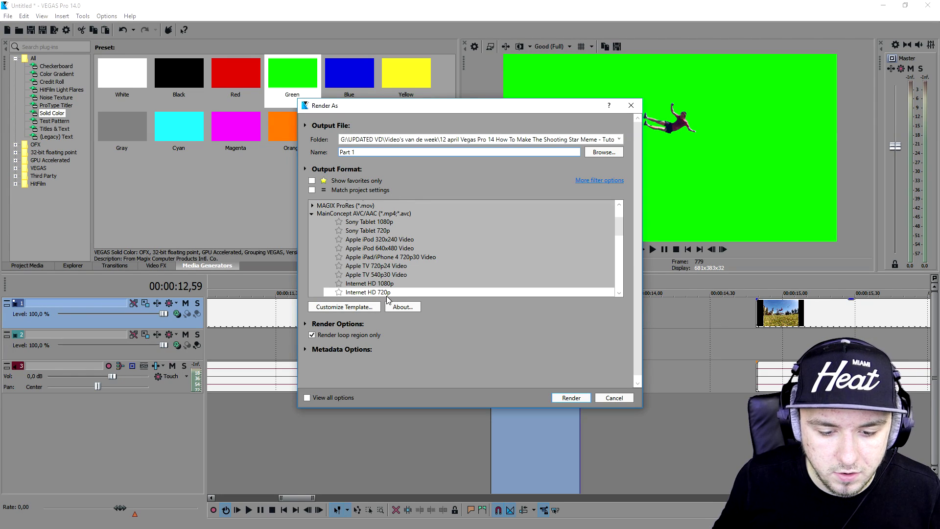
left_click(387, 293)
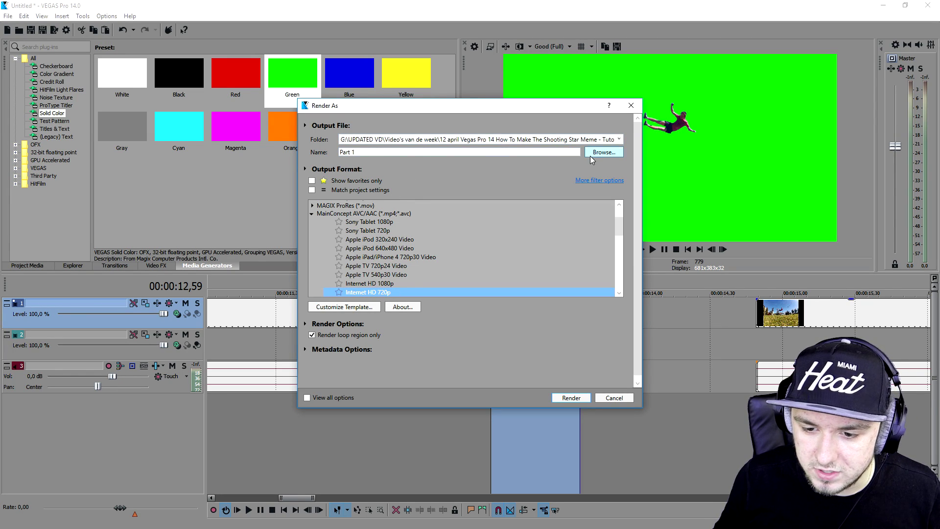
left_click(564, 399)
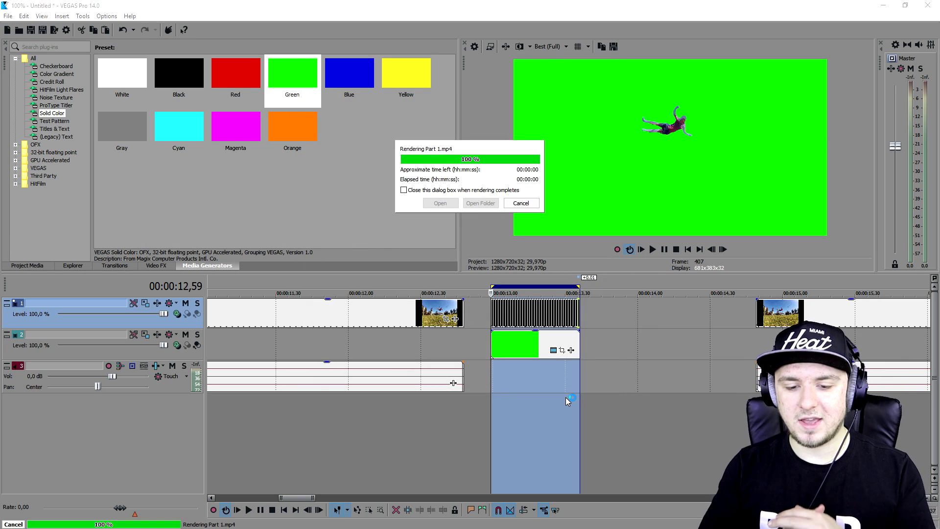
left_click(519, 203)
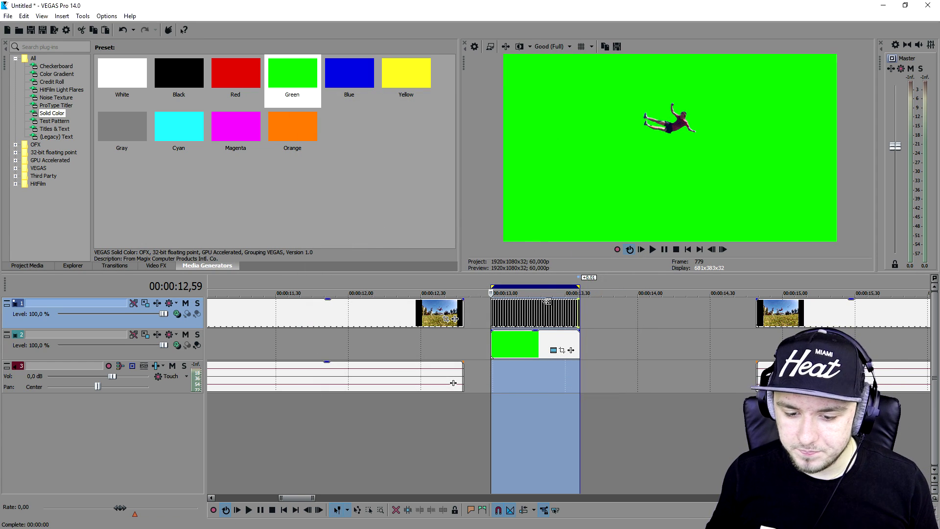
Delete the masked clip sequence and its green background from the timeline
left_click_drag(587, 288, 595, 287)
key("Delete")
left_click(477, 311)
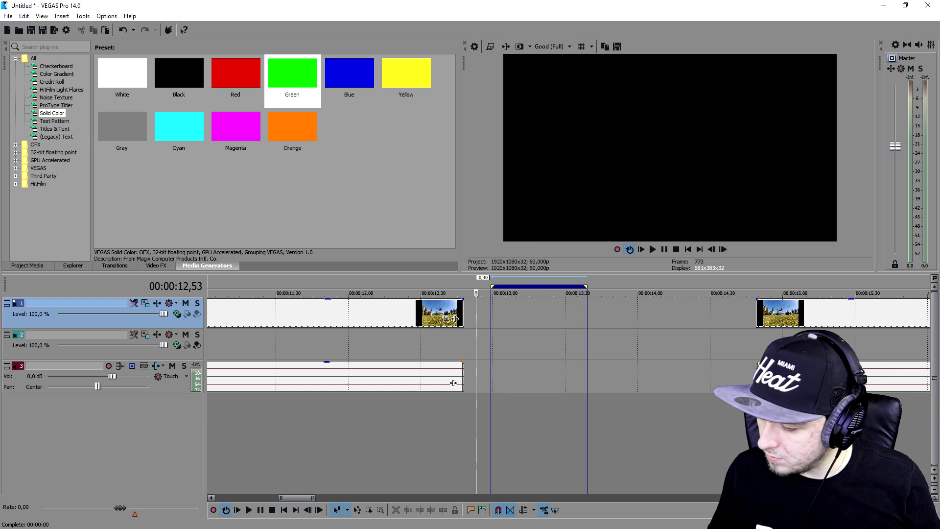
Switch to File Explorer, add Part 1.mp4 to the second video track at about 00:00:13,01, and turn off loop playback
key("alt+Tab")
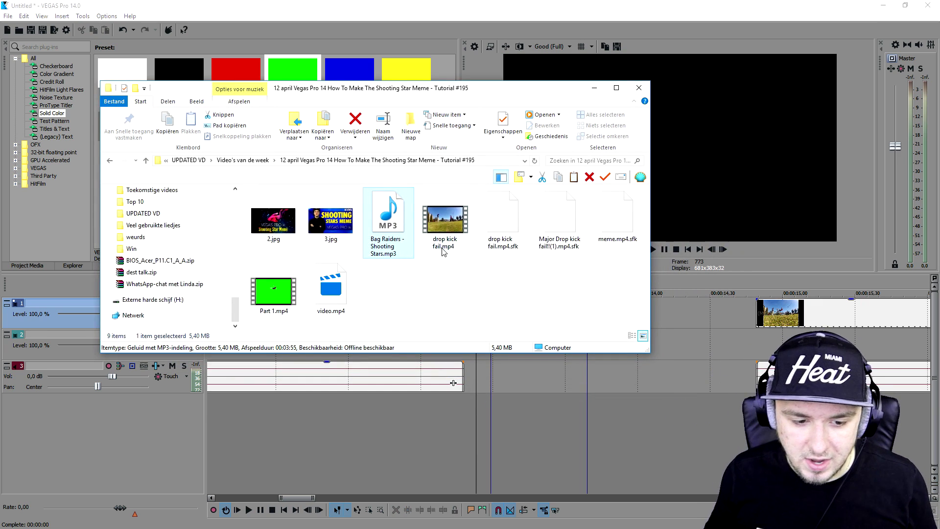
left_click_drag(281, 304, 523, 334)
left_click(526, 338)
left_click(630, 249)
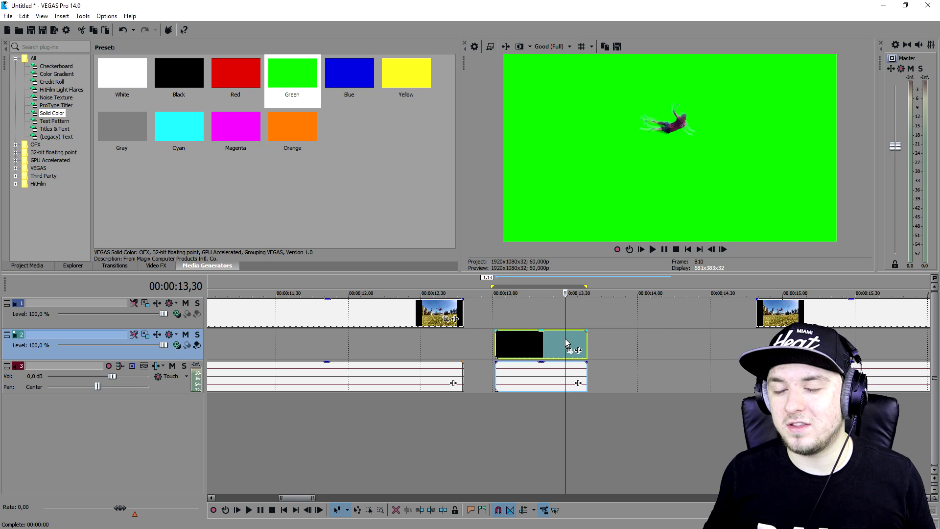
Move the remaining drop kick clip later on the timeline so it starts at about 00:00:21
scroll(578, 338, "down", 8)
left_click(575, 318)
left_click_drag(575, 318, 689, 318)
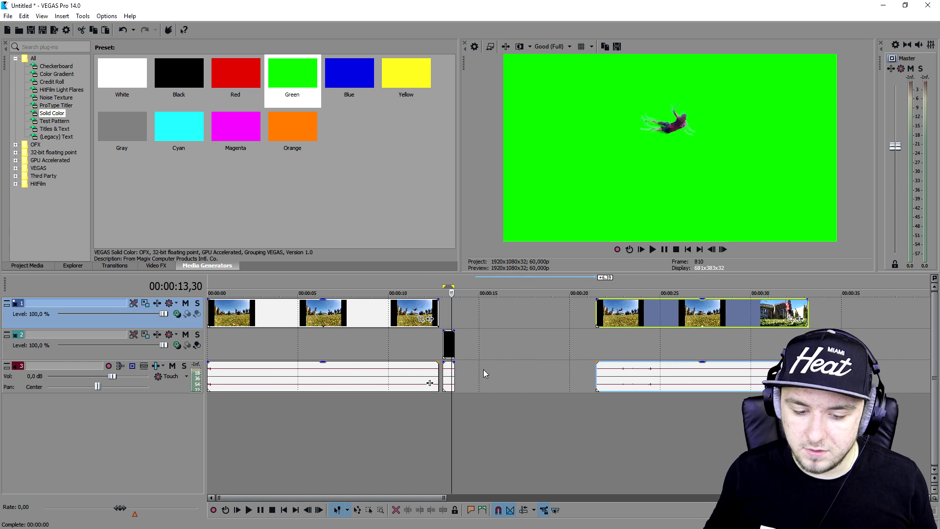
Time-stretch the end of the Part 1 clip to about 00:00:15,30 to slow it down, and play it back
scroll(465, 344, "up", 4)
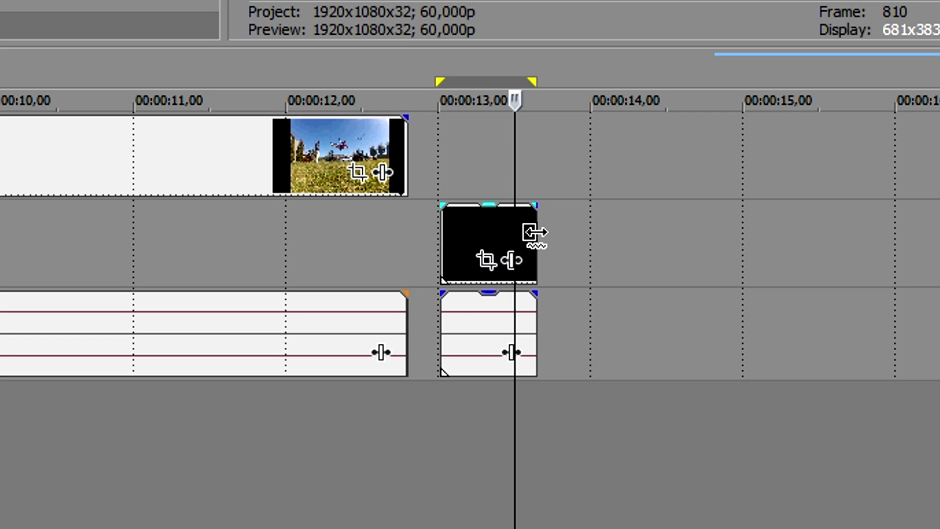
left_click_drag(535, 234, 825, 234)
key("space")
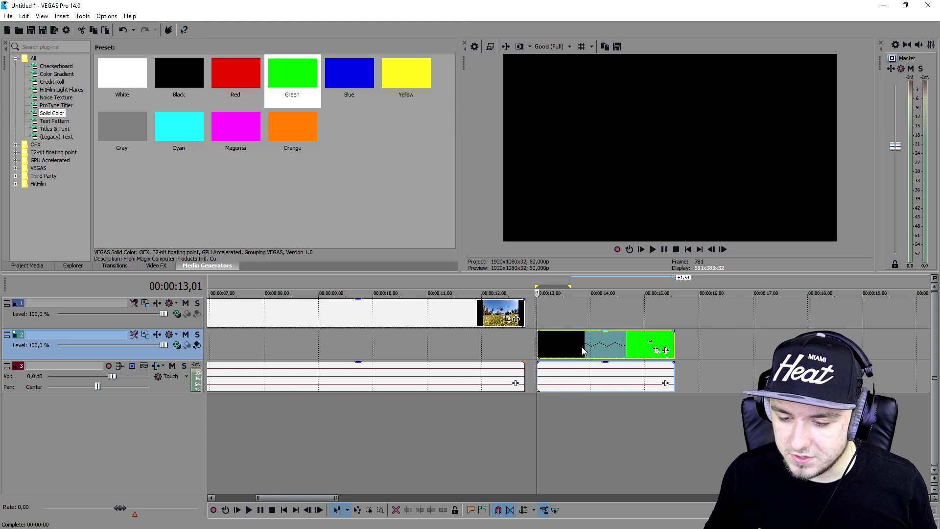
Split the Part 1 clip at about 00:00:13,10, delete its black opening, and play back the remainder
left_click(724, 250)
left_click(723, 249)
left_click(723, 249)
left_click(723, 249)
scroll(552, 341, "up", 2)
key("s")
left_click(551, 341)
key("Delete")
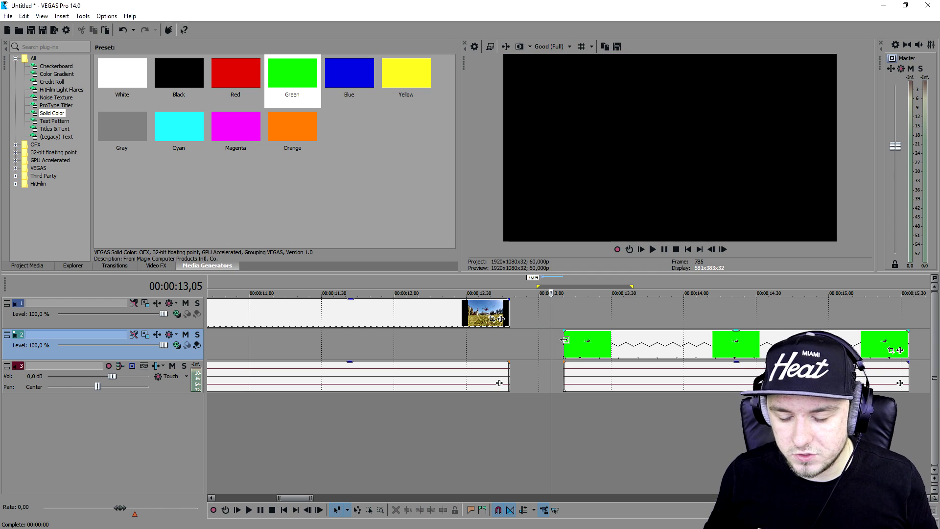
scroll(627, 346, "down", 3)
key("space")
key("Return")
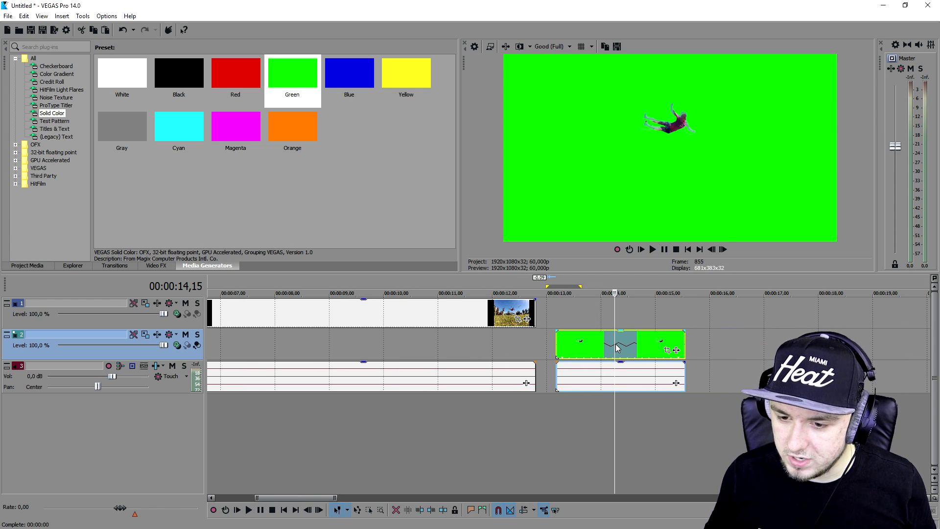
Apply the default Chroma Keyer effect to the Part 1 clip
left_click(157, 266)
scroll(65, 159, "down", 5)
scroll(76, 131, "down", 10)
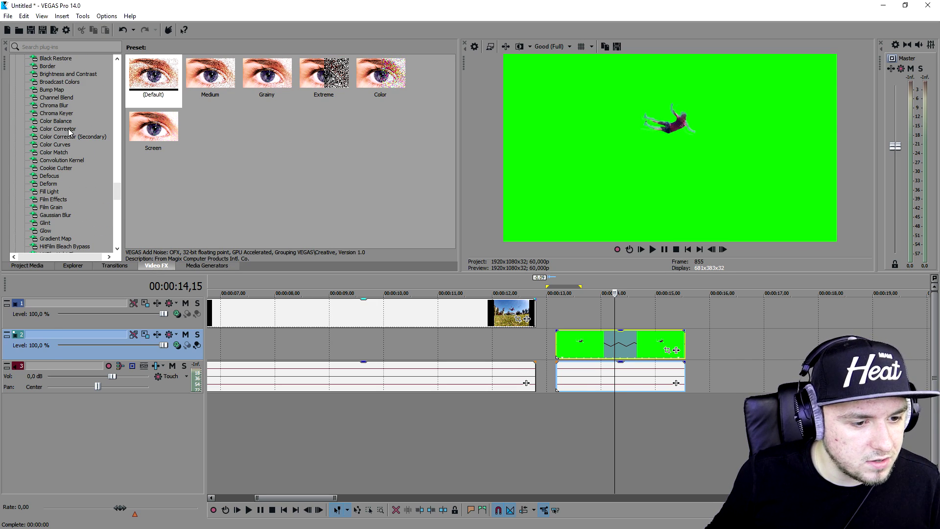
left_click(72, 114)
left_click_drag(64, 113, 651, 345)
left_click_drag(431, 122, 343, 259)
left_click(43, 278)
left_click(746, 252)
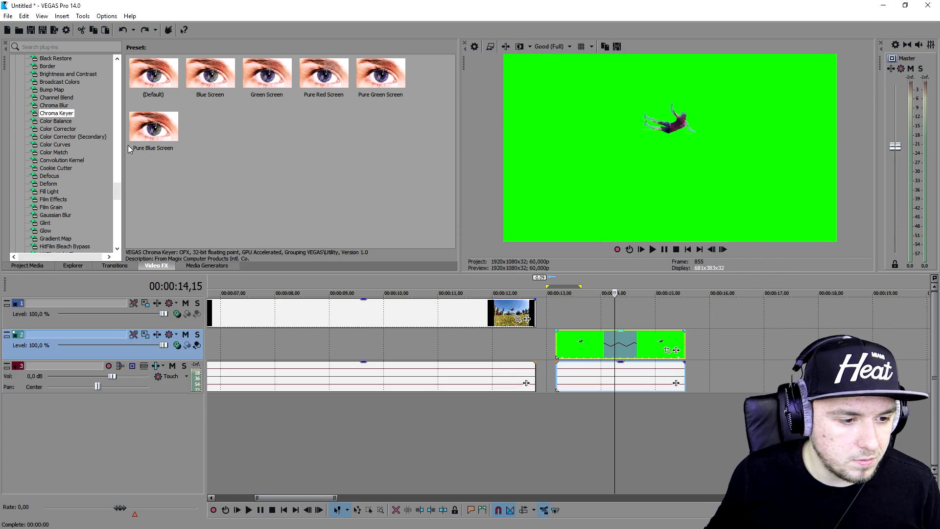
left_click_drag(153, 73, 548, 305)
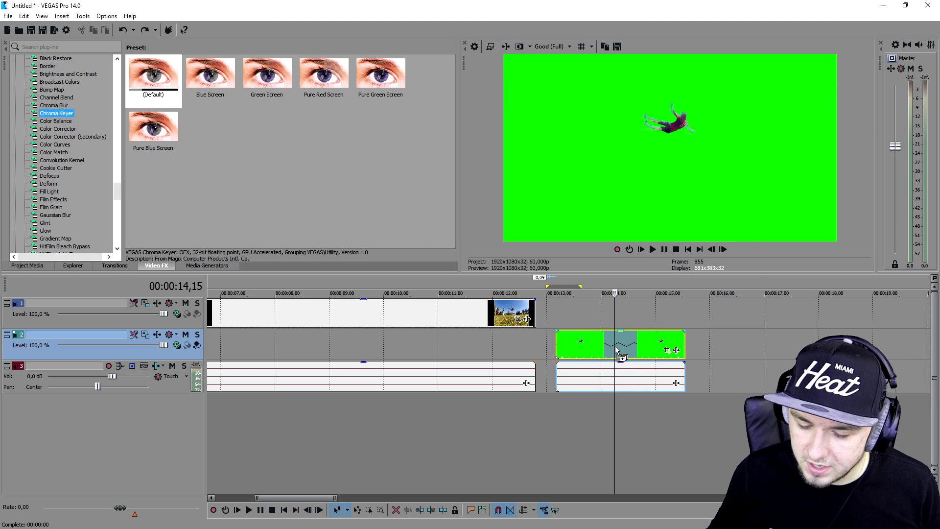
left_click_drag(616, 350, 616, 350)
left_click_drag(292, 284, 532, 292)
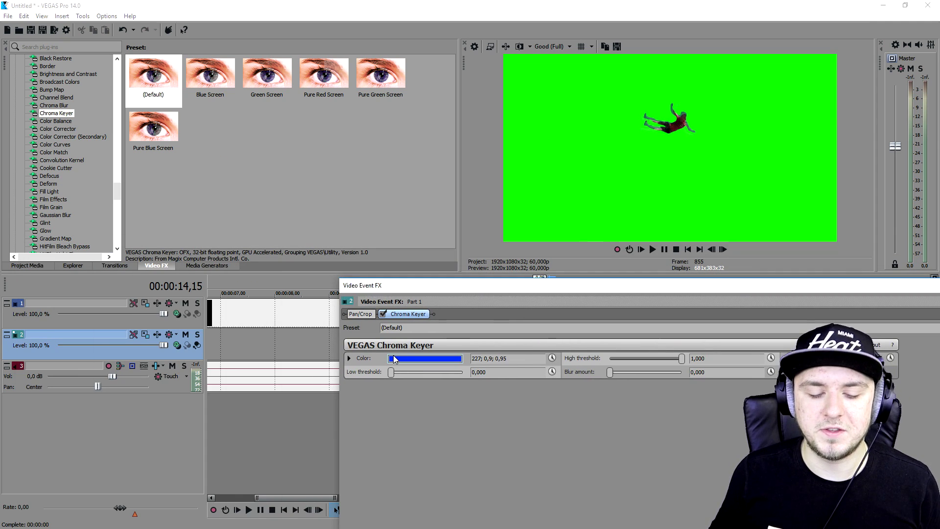
Set the Chroma Keyer color to the green sampled from the preview background, and close the effect settings
left_click(393, 356)
left_click(469, 90)
left_click(657, 224)
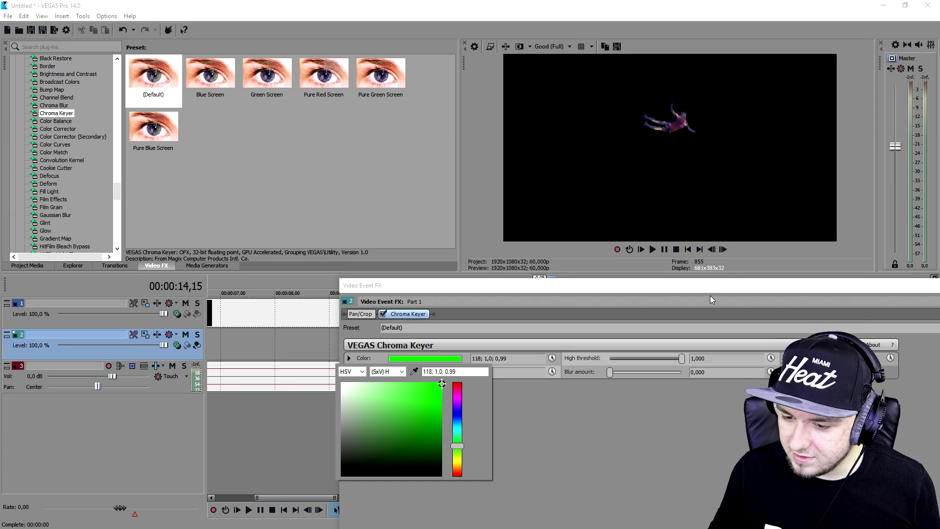
left_click_drag(714, 302, 873, 300)
left_click(911, 287)
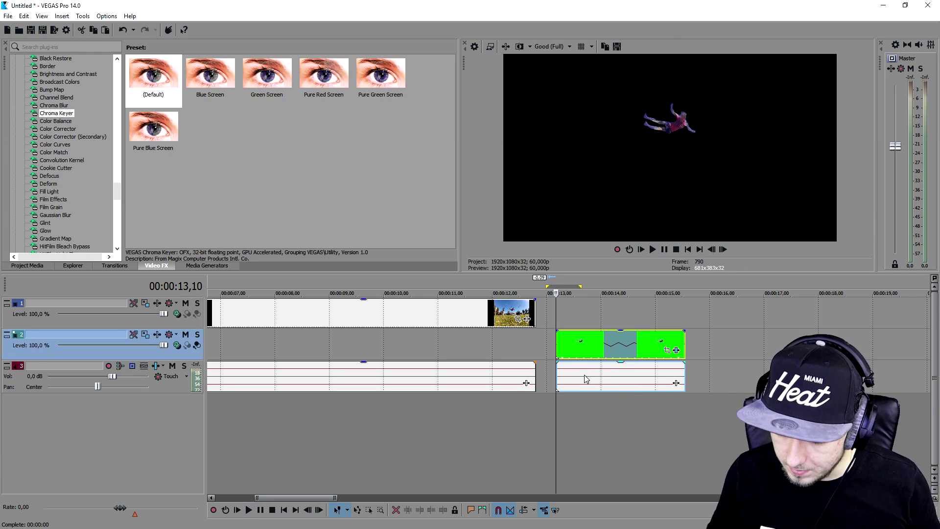
Ungroup and delete the Part 1 clip's audio, and place the playhead at the start of its video event
left_click(583, 378)
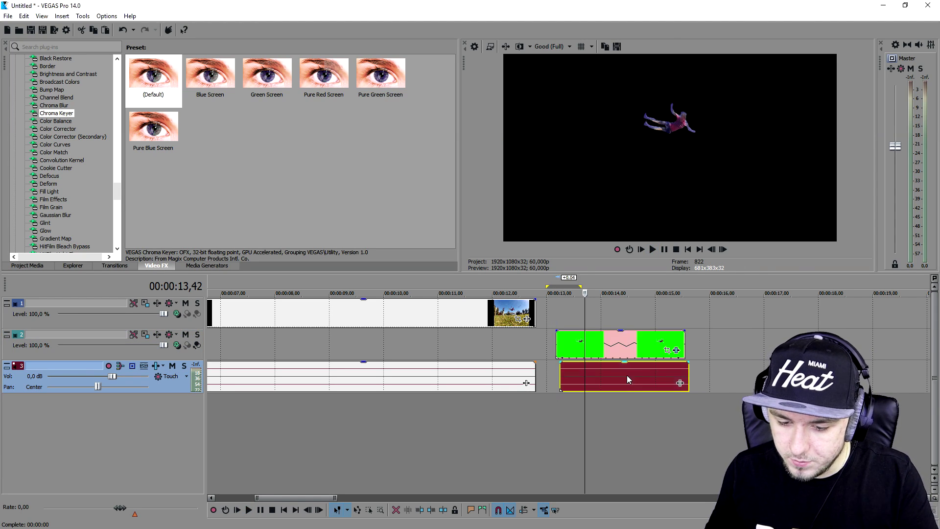
key("Delete")
left_click(561, 341)
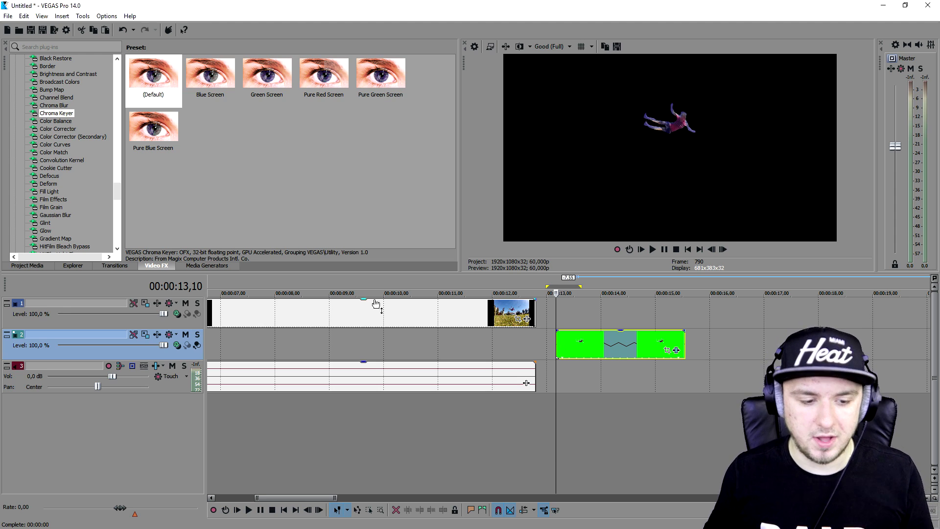
Split the Part 1 clip into one-frame slices from 00:00:13,10 through to its end
scroll(620, 314, "up", 3)
left_click(725, 249)
key("alt+Right")
key("alt+Right")
key("alt+Right")
key("alt+Right")
key("alt+Right")
key("alt+Right")
key("alt+Right")
key("alt+Right")
key("alt+Right")
key("alt+Right")
key("alt+Right")
key("alt+Right")
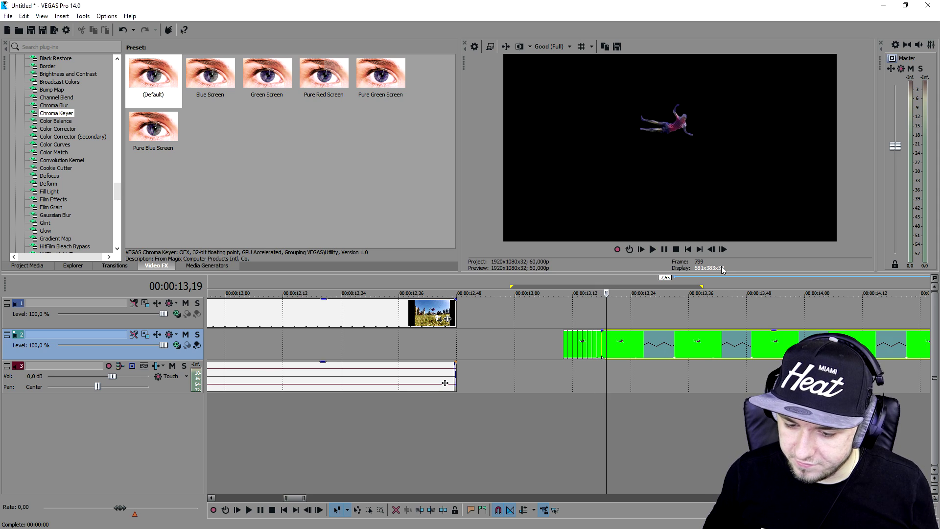
key("alt+Right")
key("alt+Right")
key("alt+Right")
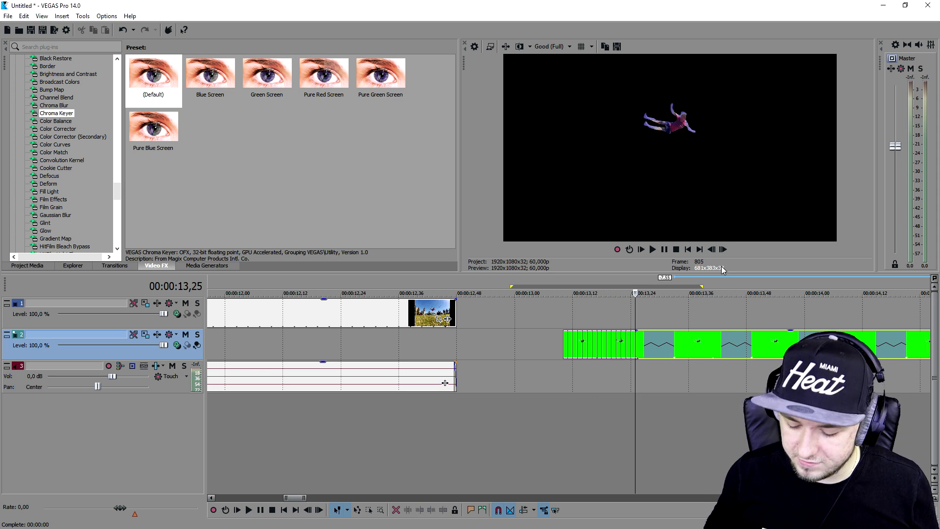
key("alt+Right")
key("alt+Right")
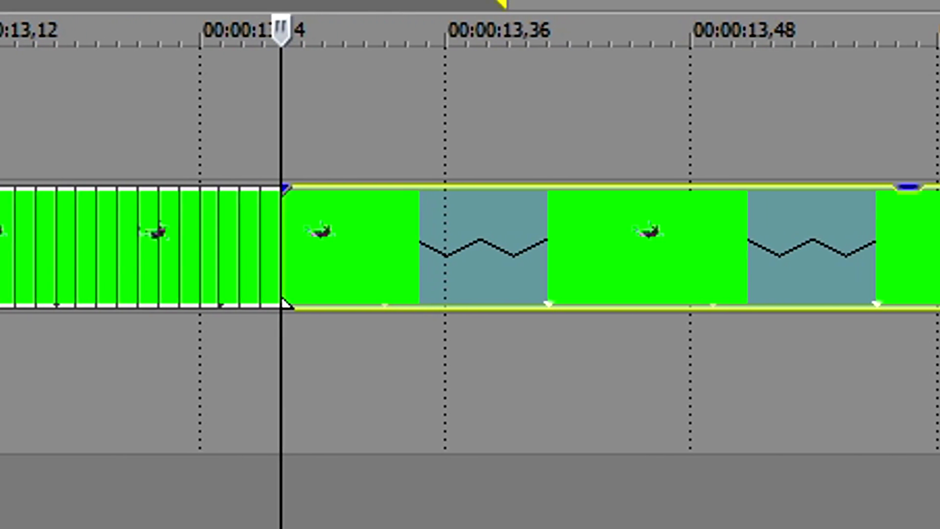
key("alt+Right")
key("alt+Right")
key("alt+Right")
key("alt+Right")
key("alt+Right")
key("alt+Right")
key("alt+Right")
key("alt+Right")
key("alt+Right")
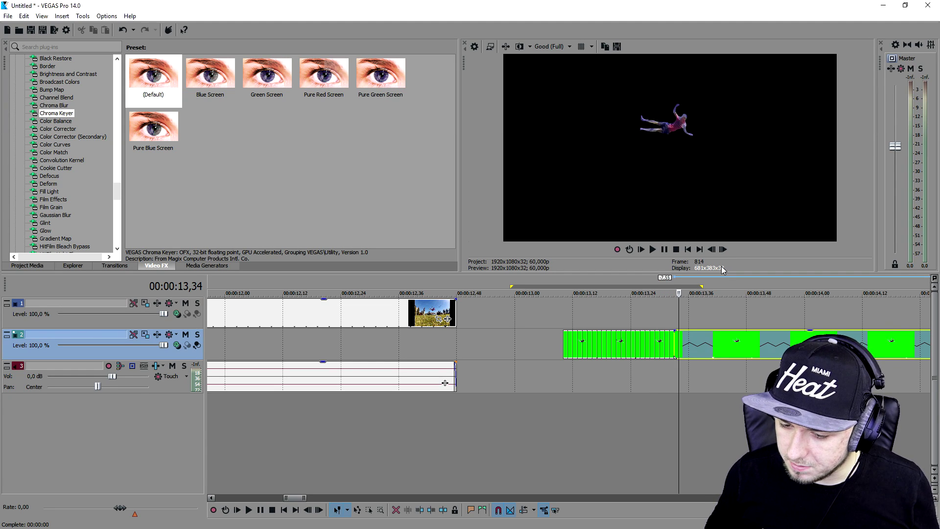
key("alt+Right")
key("alt+Right")
key("alt+Right")
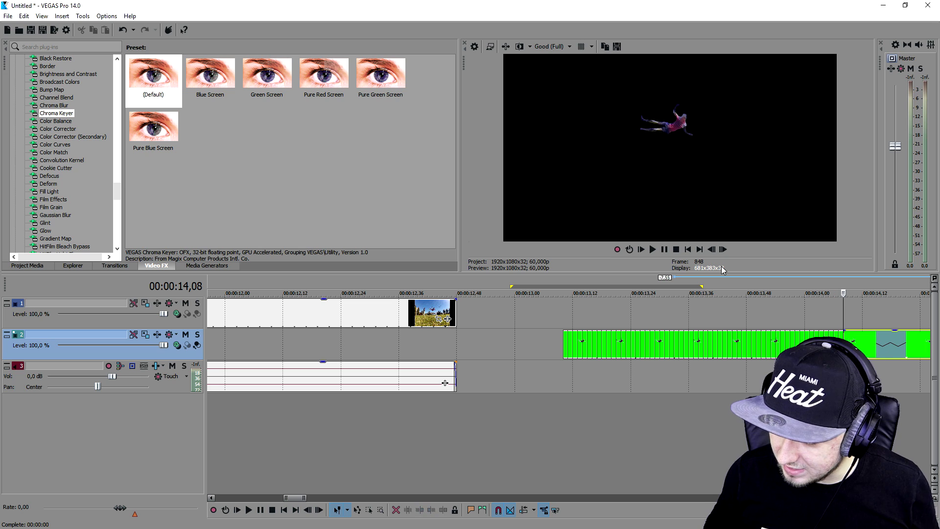
scroll(661, 327, "down", 2)
key("alt+Right")
key("alt+Right")
key("alt+Right")
key("alt+Right")
key("alt+Right")
key("alt+Right")
key("alt+Right")
key("alt+Right")
key("alt+Right")
key("alt+Right")
key("alt+Right")
key("alt+Right")
key("alt+Right")
key("alt+Right")
key("alt+Right")
key("alt+Right")
key("alt+Right")
key("alt+Right")
key("alt+Right")
key("alt+Right")
key("alt+Right")
key("alt+Right")
key("alt+Right")
key("alt+Right")
key("alt+Right")
key("alt+Right")
key("alt+Right")
key("alt+Right")
key("alt+Right")
key("alt+Right")
key("alt+Right")
key("alt+Right")
key("alt+Right")
key("alt+Right")
key("alt+Right")
key("alt+Right")
key("alt+Right")
key("alt+Right")
key("alt+Right")
key("alt+Right")
key("alt+Right")
key("alt+Right")
key("alt+Right")
key("alt+Right")
key("alt+Right")
key("alt+Right")
key("alt+Right")
key("alt+Right")
key("alt+Right")
key("alt+Right")
key("alt+Right")
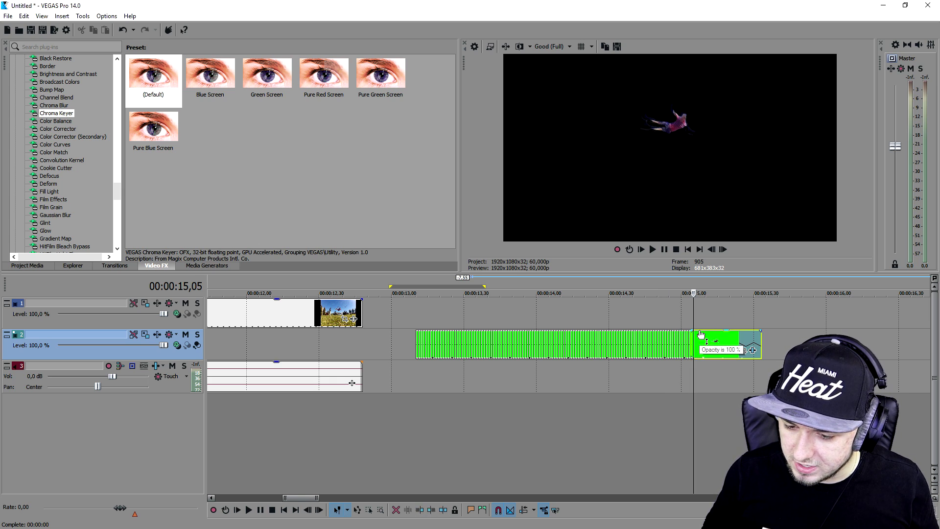
key("alt+Right")
key("alt+Right")
key("alt+Right")
key("alt+Right")
key("alt+Right")
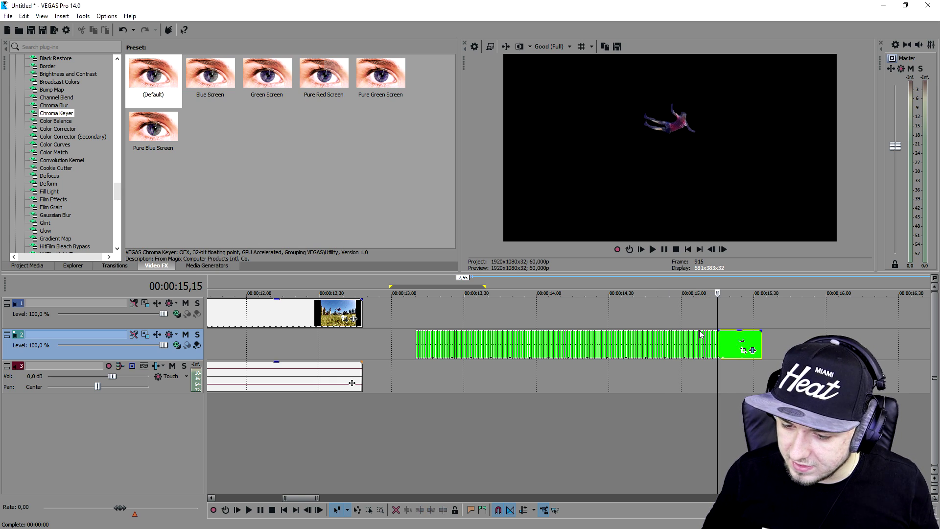
key("alt+Right")
key("alt+Right")
key("alt+Right")
key("alt+Right")
key("alt+Right")
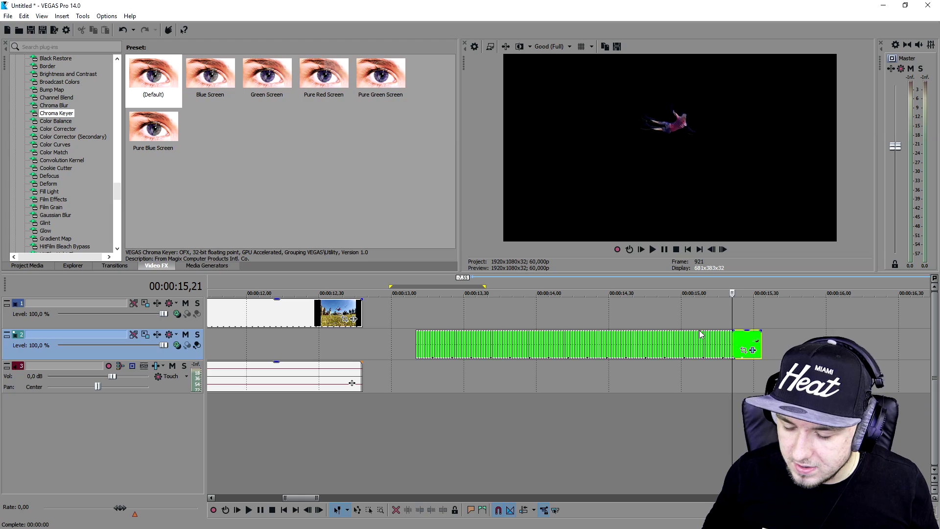
key("alt+Right")
key("alt+Right")
key("alt+Right")
key("alt+Right")
key("alt+Right")
key("alt+Right")
key("alt+Right")
key("alt+Right")
key("alt+Right")
key("alt+Right")
key("Right")
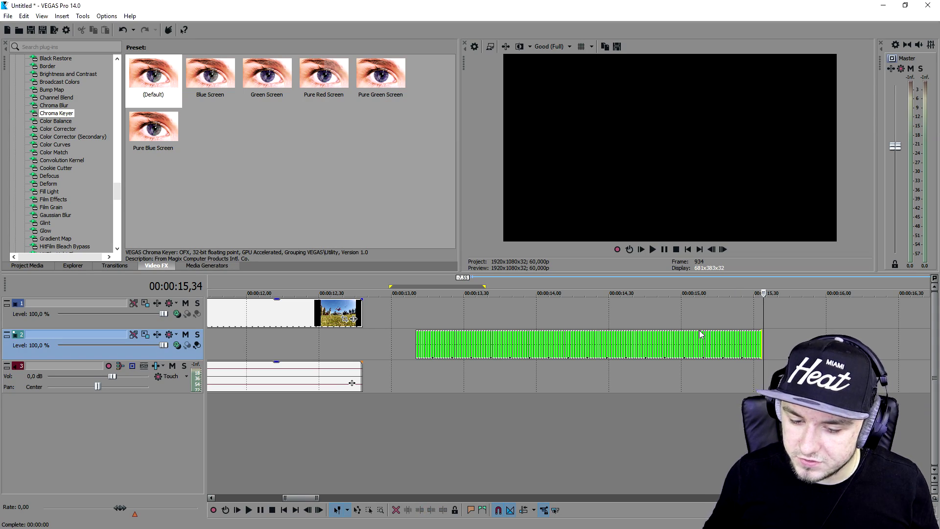
Examine the one-frame slices of the Part 1 clip and play them back
key("backslash")
left_click(301, 316)
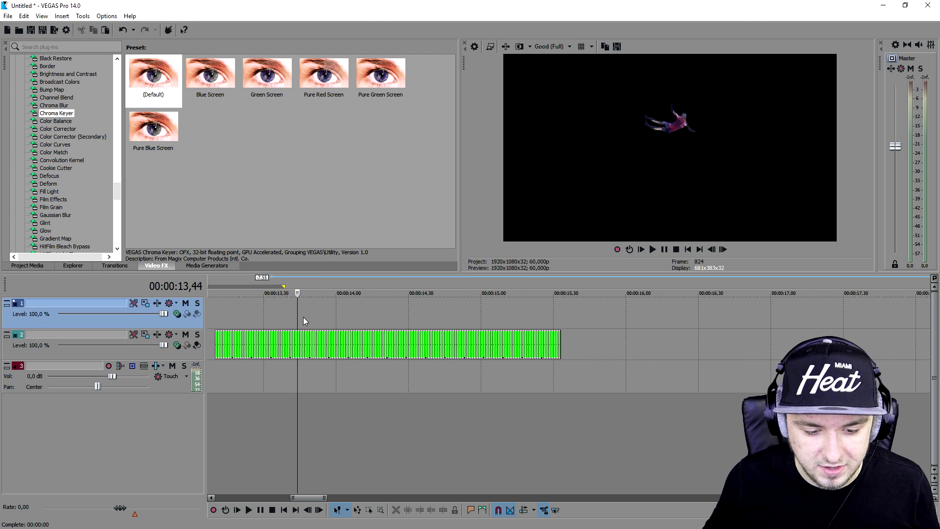
scroll(300, 316, "up", 3)
left_click(325, 317)
scroll(469, 336, "up", 2)
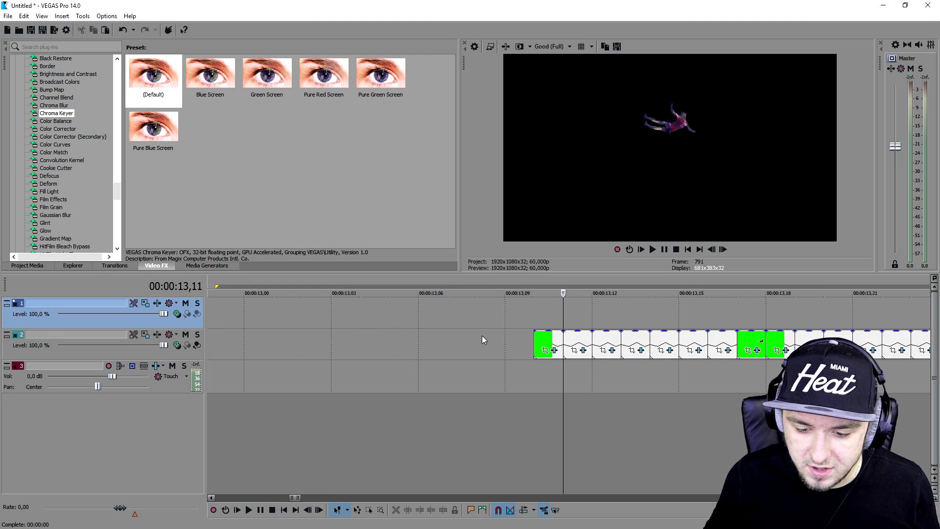
key("space")
scroll(557, 321, "down", 2)
key("space")
Apply the Invert Color preset of Color Corrector (Secondary) to the first slice at 00:00:13,10
left_click(449, 341)
left_click(447, 340)
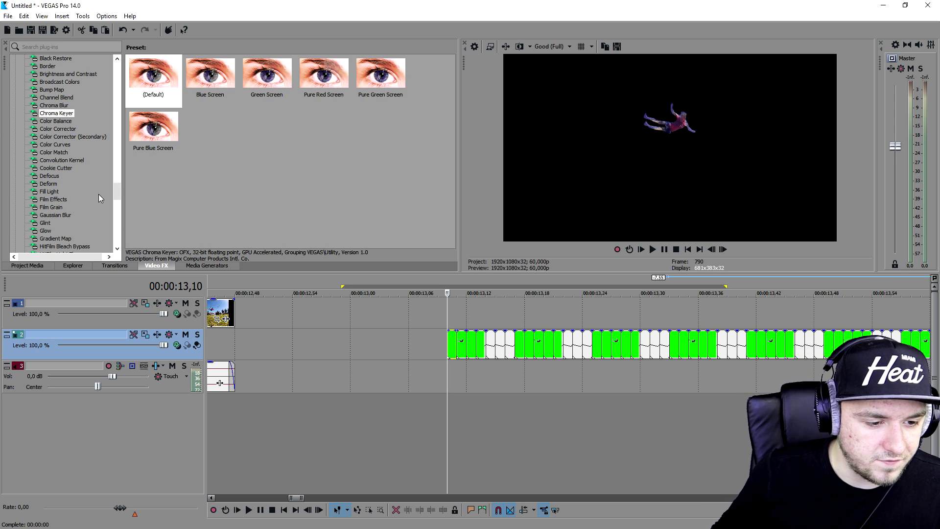
left_click(72, 130)
left_click(79, 137)
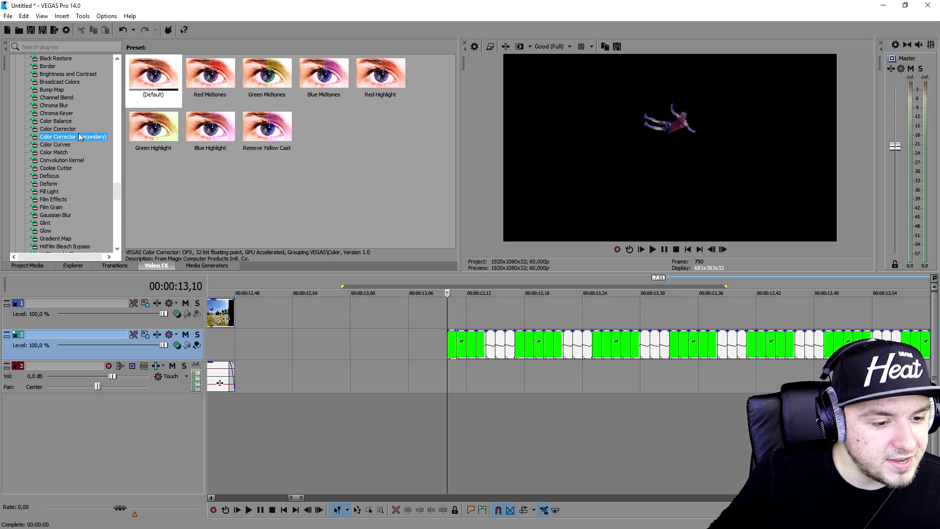
scroll(525, 336, "up", 4)
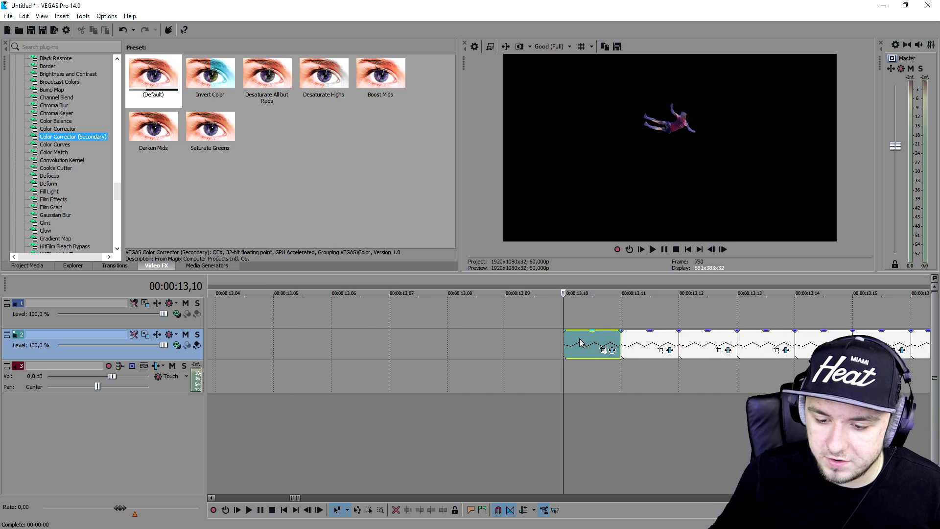
left_click_drag(208, 73, 582, 348)
left_click_drag(721, 289, 504, 289)
left_click(695, 286)
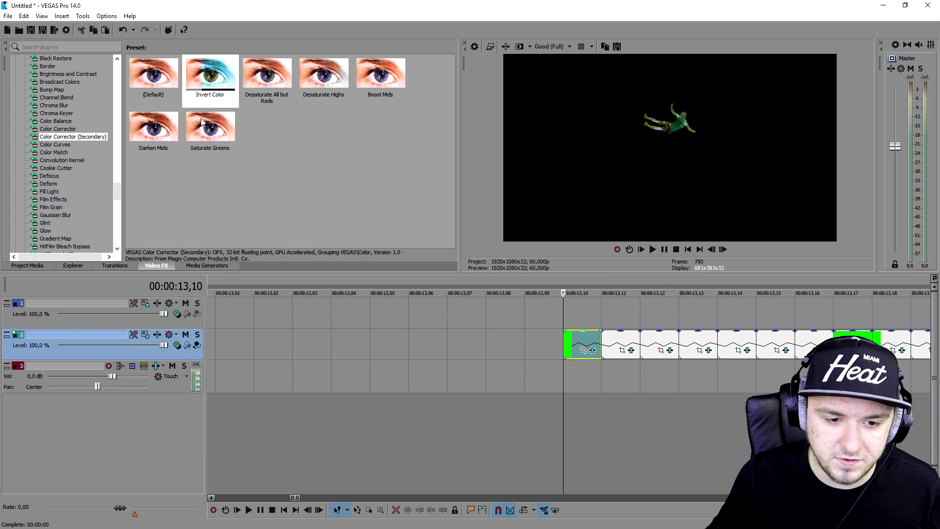
Apply the Color Curves presets Blues and Yellows to the slice at 00:00:13,11 and Yellow Tint to the slice at 00:00:13,12
left_click(68, 144)
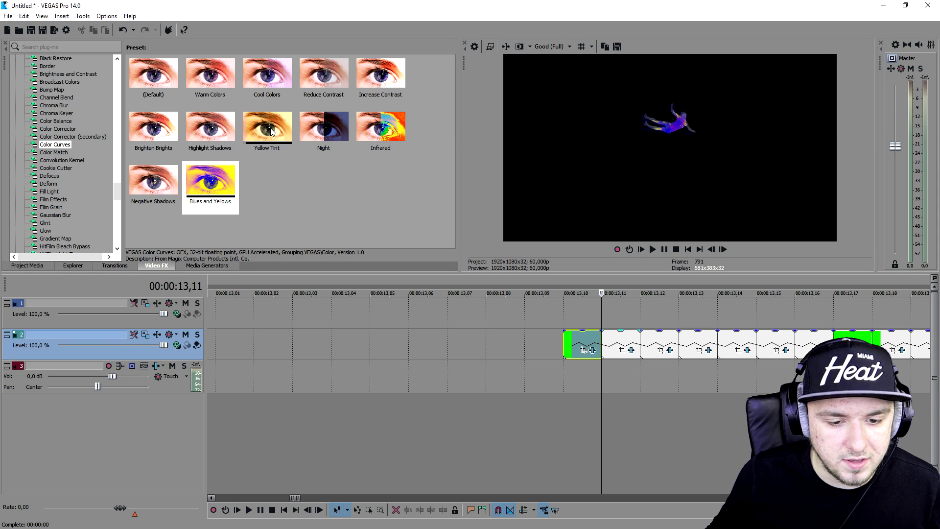
left_click_drag(272, 131, 653, 340)
left_click(697, 288)
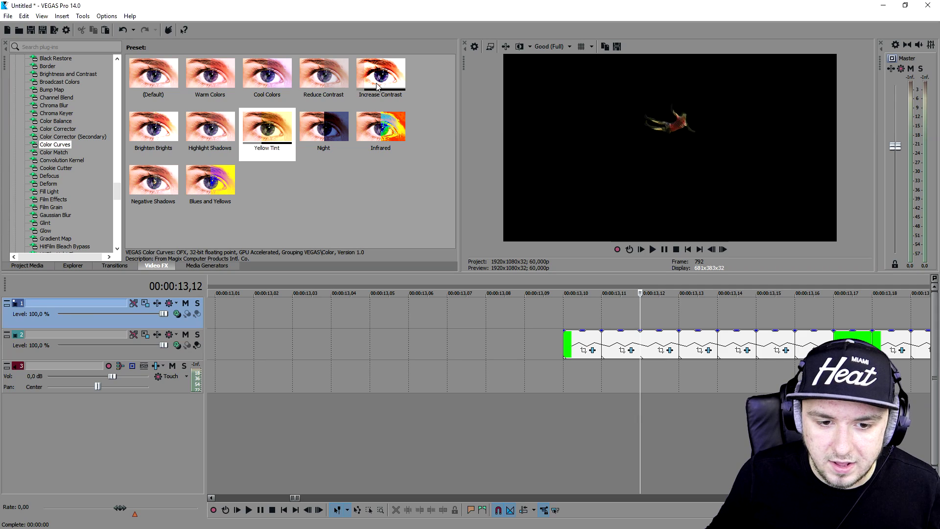
Give the fourth, fifth and sixth slices the Color Curves presets Increase Contrast, Brighten Brights, and Blues and Yellows respectively
left_click_drag(380, 79, 692, 344)
left_click(694, 285)
left_click_drag(153, 131, 739, 346)
left_click(690, 293)
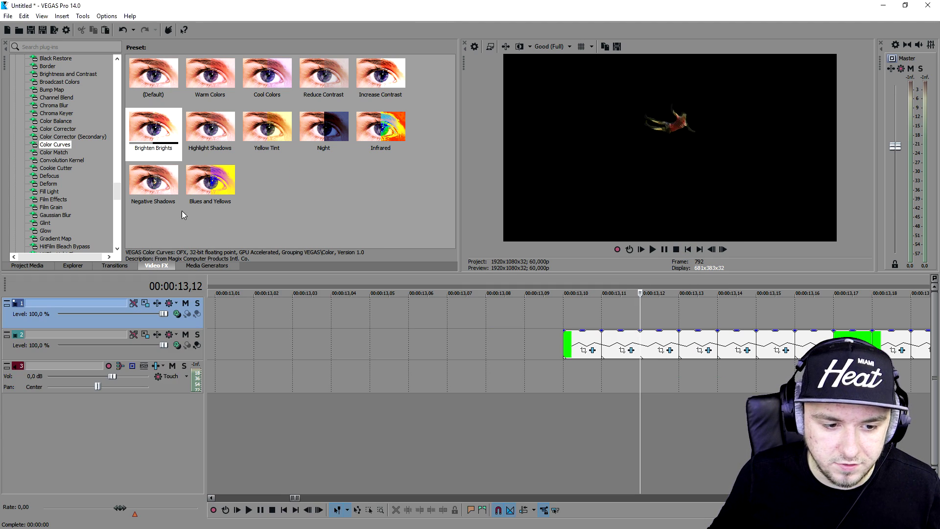
left_click_drag(210, 184, 718, 359)
left_click_drag(769, 341, 769, 342)
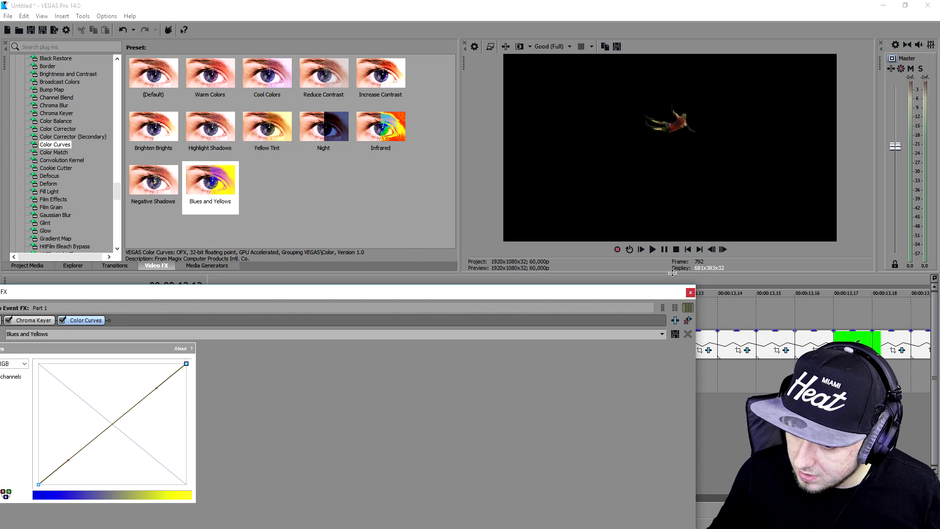
Add the Color Curves preset Warm Colors to another one-frame slice of the Part 1 clip
left_click(689, 293)
left_click_drag(210, 78, 731, 363)
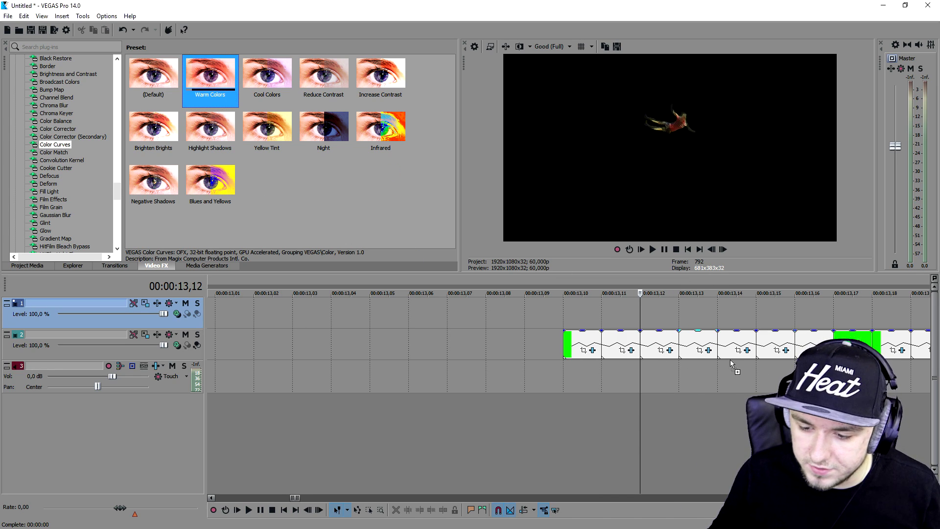
left_click_drag(786, 347, 786, 347)
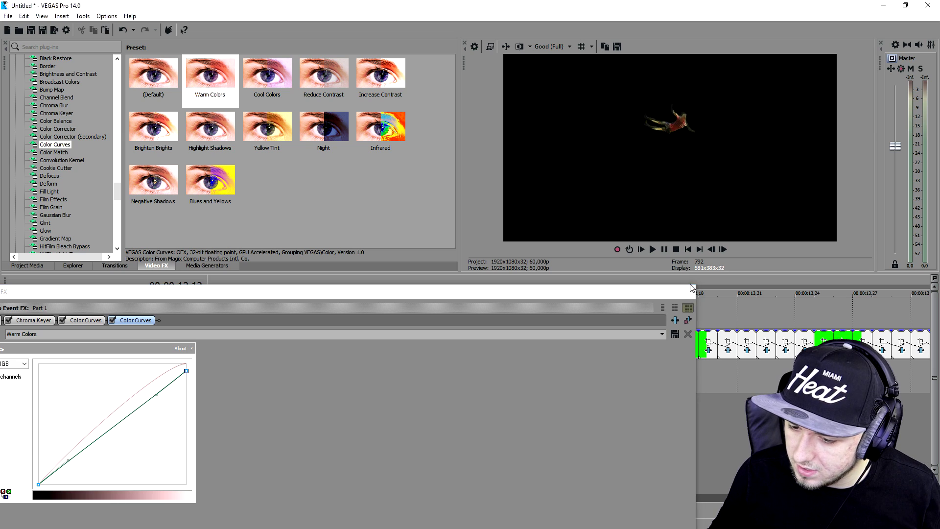
left_click(690, 292)
scroll(646, 316, "down", 8)
scroll(635, 316, "up", 8)
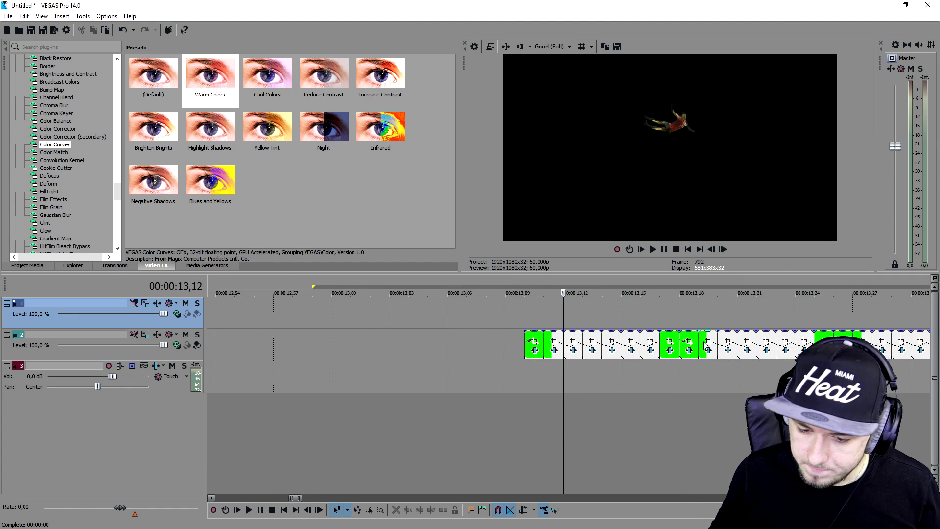
Apply the Color Curves preset Cool Colors to the slice at 00:00:13,14 and Increase Contrast to the slice at 00:00:13,15
scroll(653, 346, "up", 3)
left_click(653, 345)
left_click(697, 346)
scroll(698, 346, "down", 2)
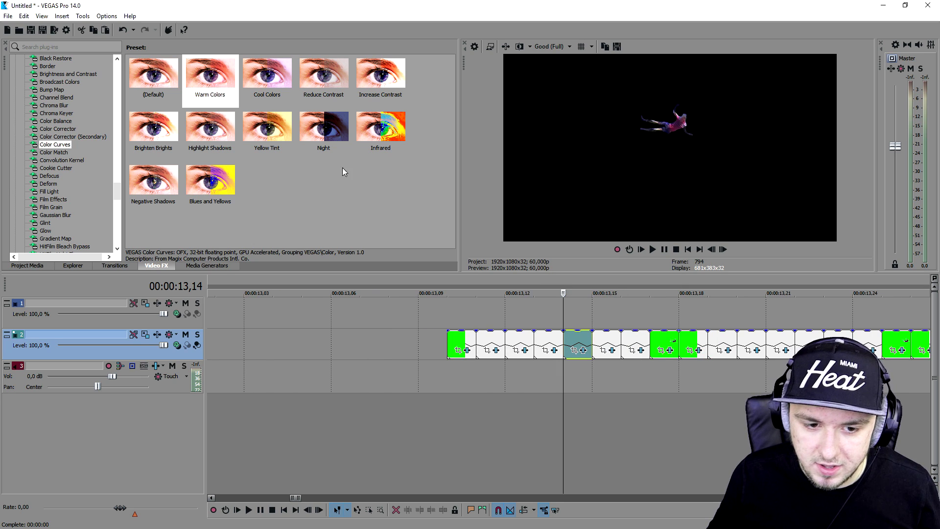
left_click_drag(267, 76, 425, 186)
left_click_drag(586, 335, 587, 336)
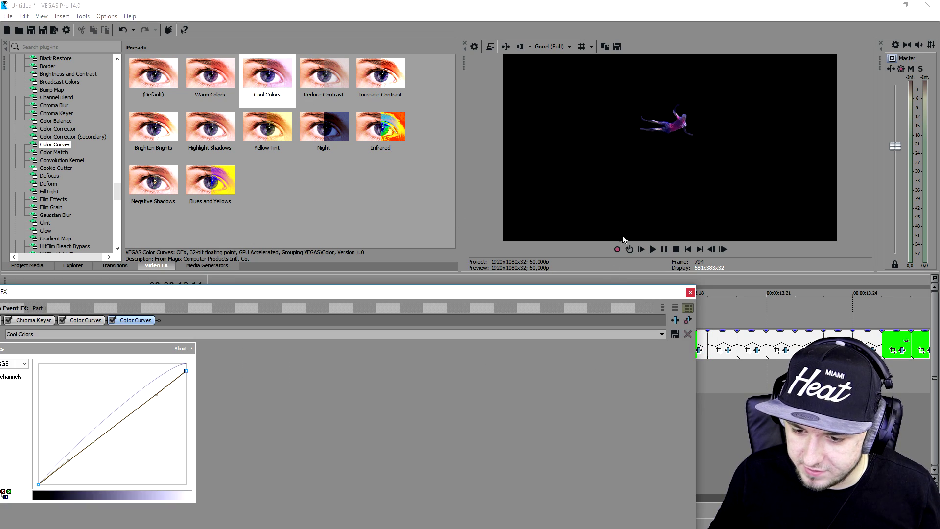
left_click(690, 292)
left_click_drag(380, 76, 602, 337)
left_click(690, 292)
Apply the Color Corrector preset Green Highlight to a slice near 00:00:13,18
left_click(611, 343)
left_click(631, 343)
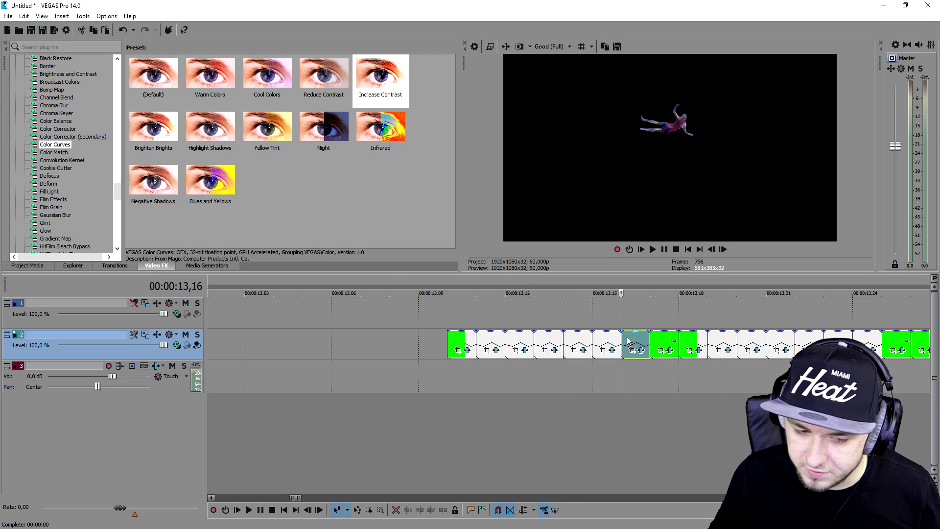
left_click(61, 153)
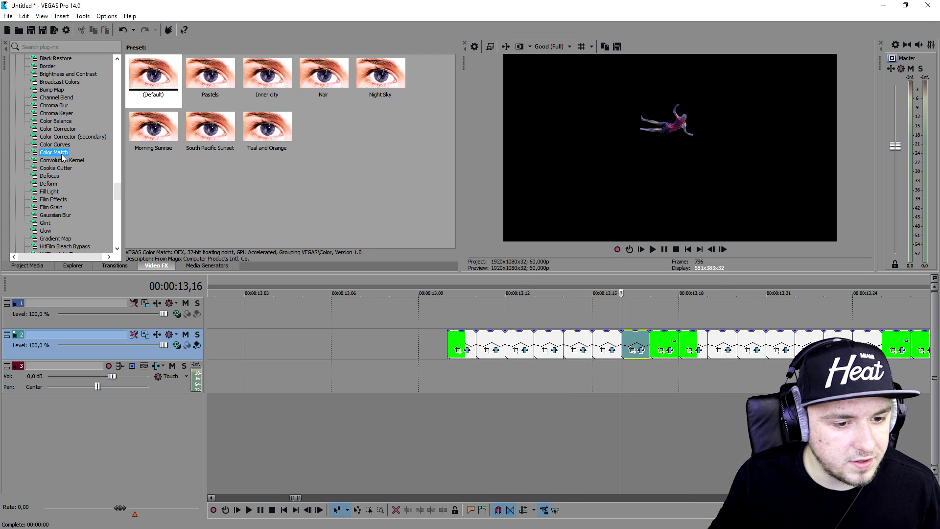
left_click(45, 138)
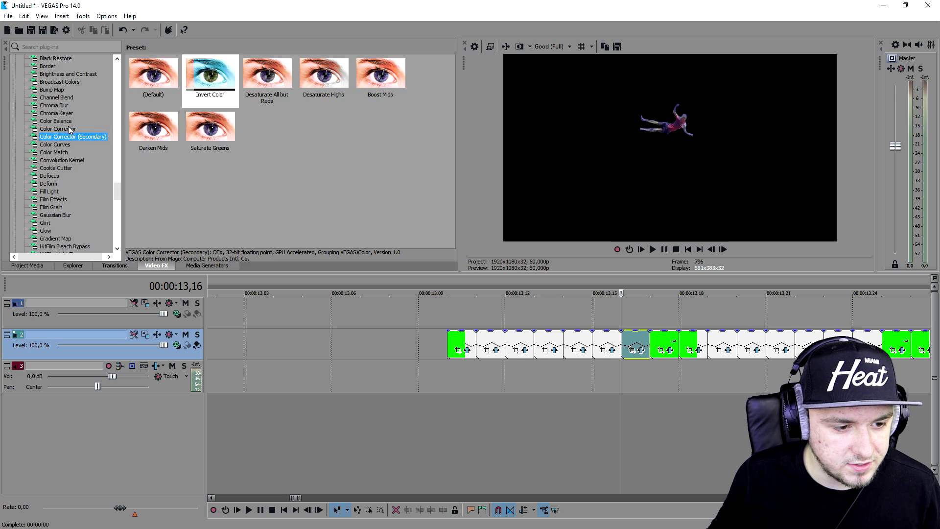
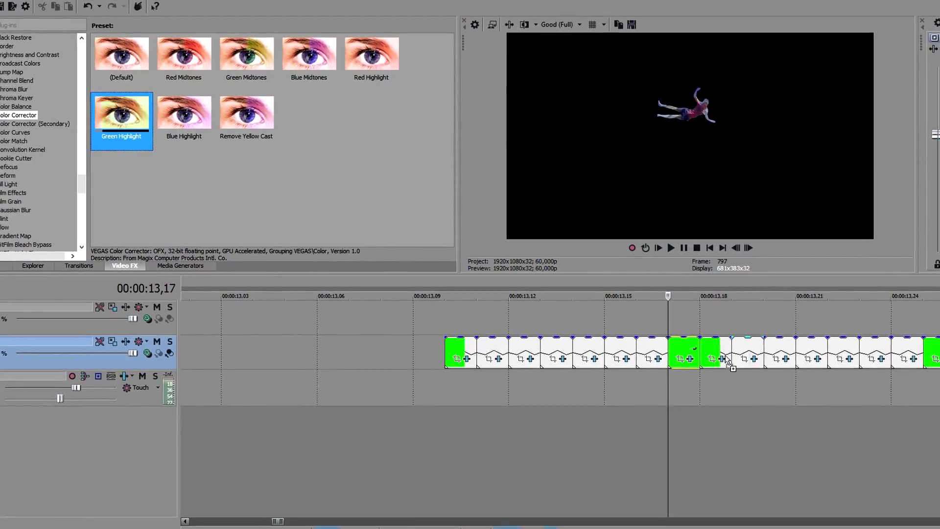
left_click(55, 131)
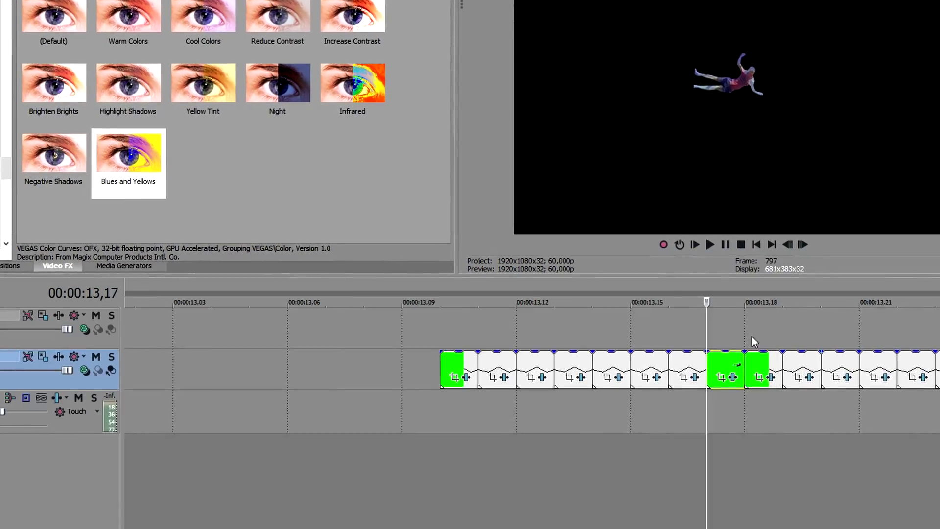
Set a loop region over the colored slices from 00:00:13,10 to 00:00:13,40 and play it back
left_click_drag(509, 313, 645, 309)
left_click(694, 244)
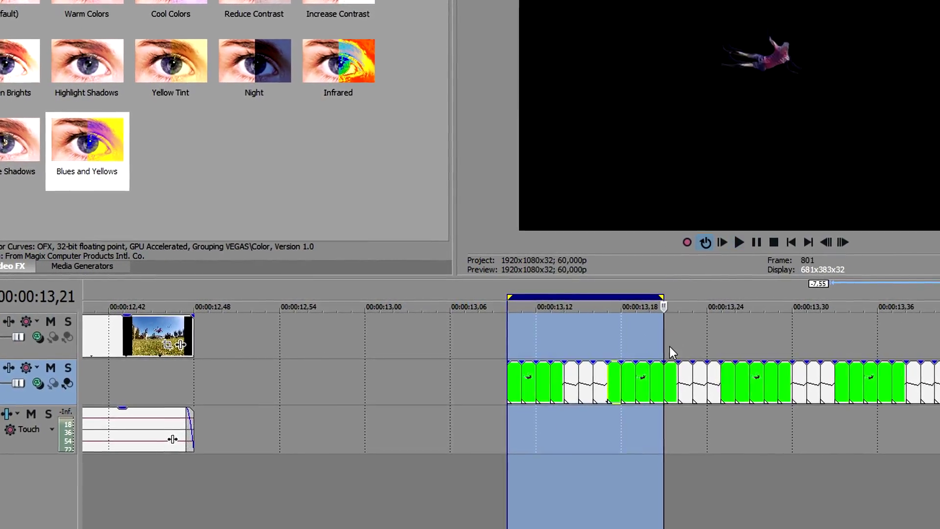
left_click(177, 66)
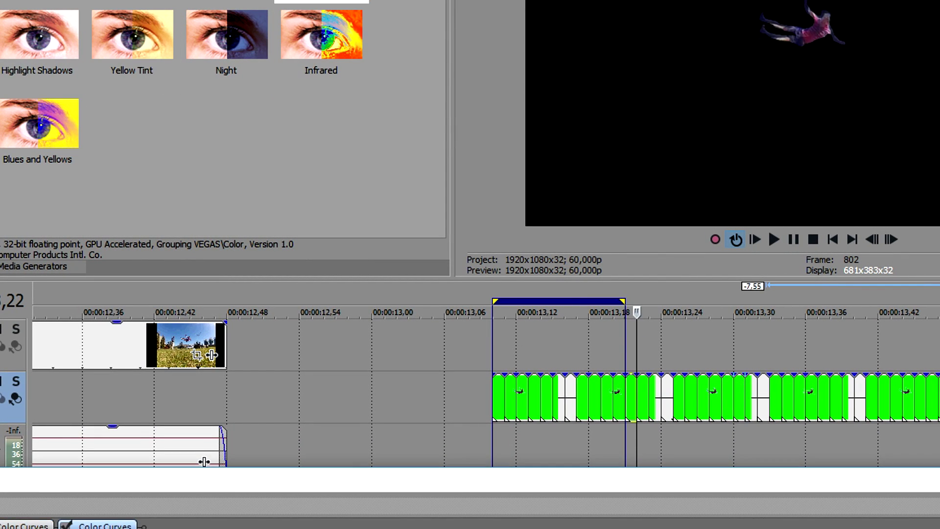
left_click_drag(623, 301, 854, 301)
scroll(661, 319, "down", 3)
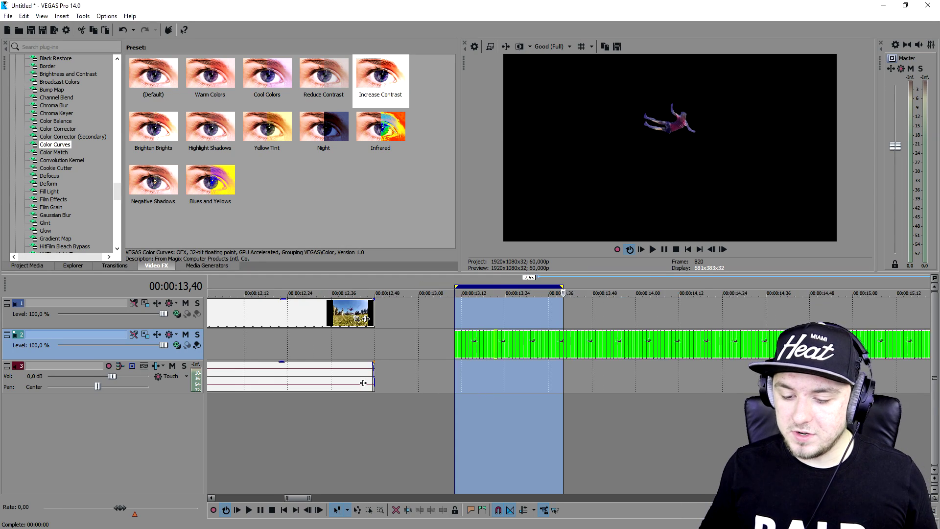
scroll(630, 332, "up", 4)
scroll(630, 332, "down", 1)
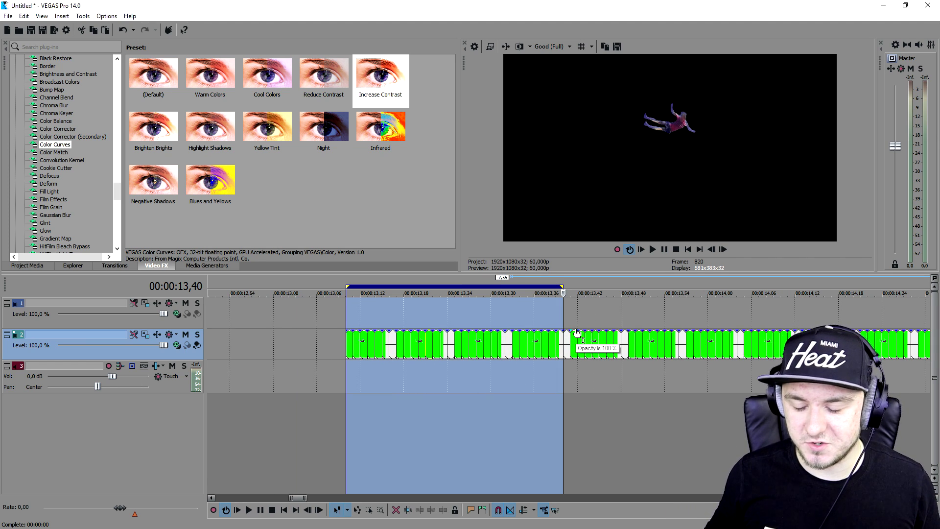
key("space")
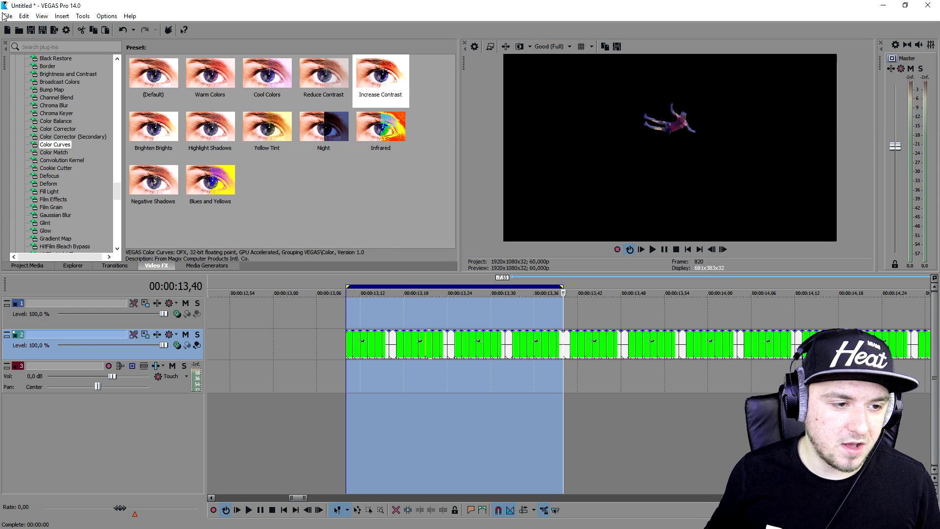
Render the loop region as Part 2 with the Internet HD 720p template
left_click(8, 16)
left_click(94, 92)
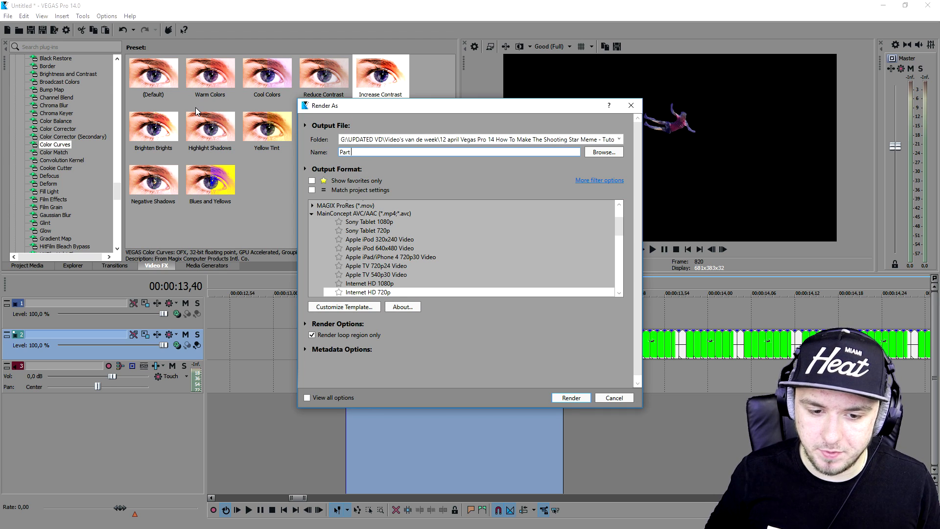
type("2")
key("Return")
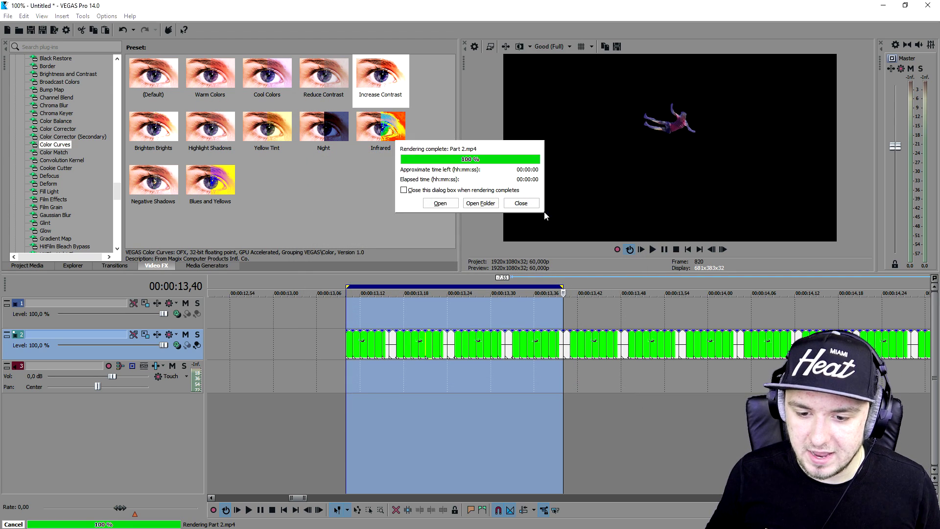
left_click(520, 203)
Try to replace the one-frame slices on the timeline with the rendered Part 2.mp4
scroll(563, 293, "down", 4)
left_click_drag(563, 289, 780, 301)
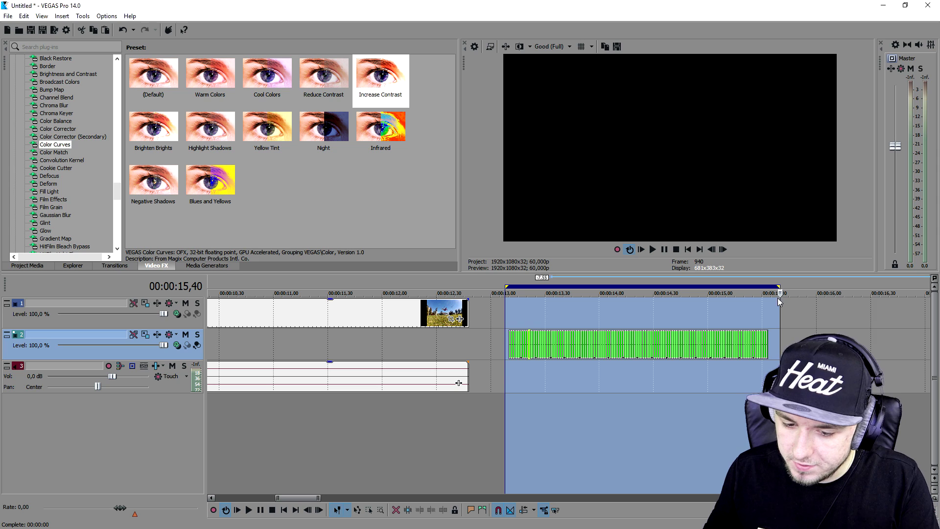
left_click(509, 338)
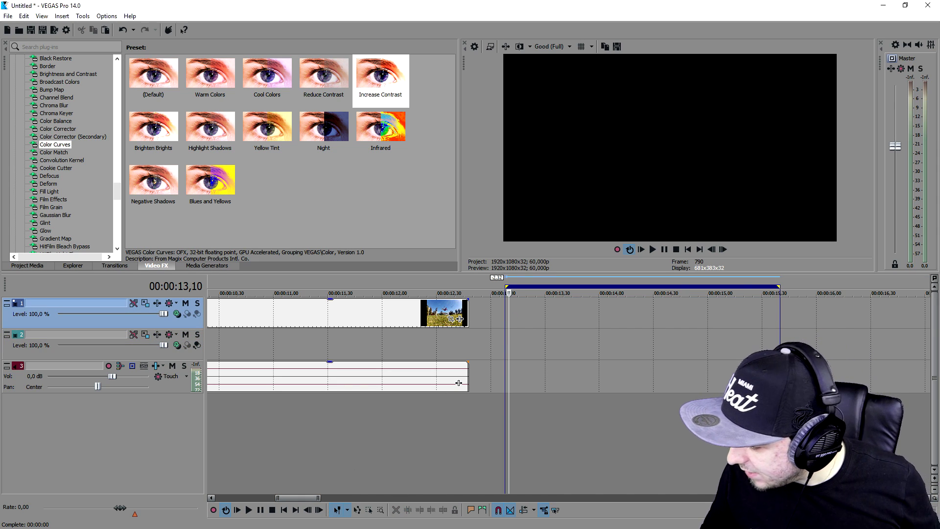
key("alt+Tab")
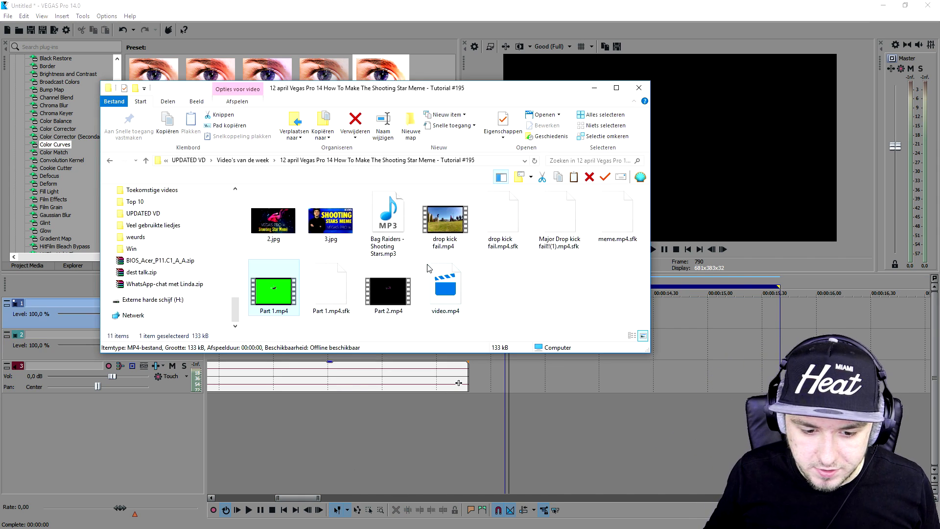
left_click_drag(690, 356, 586, 345)
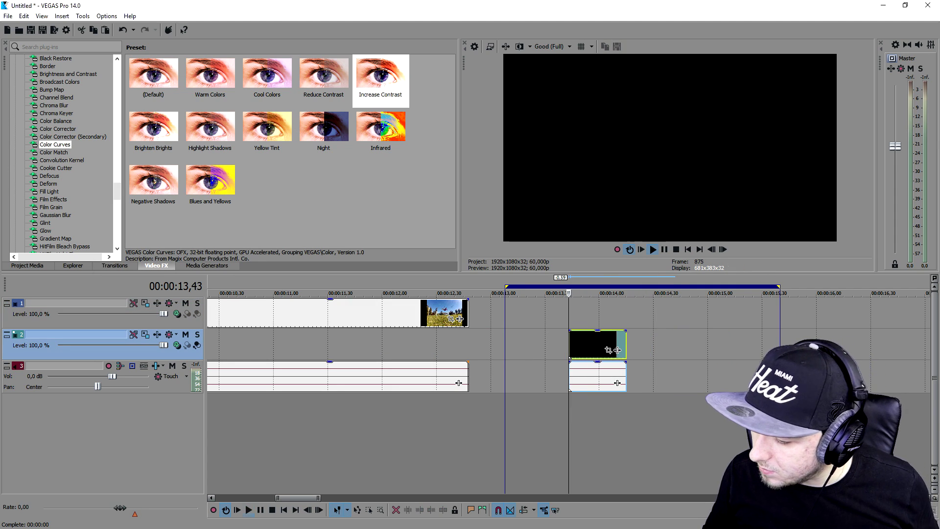
key("alt+Tab")
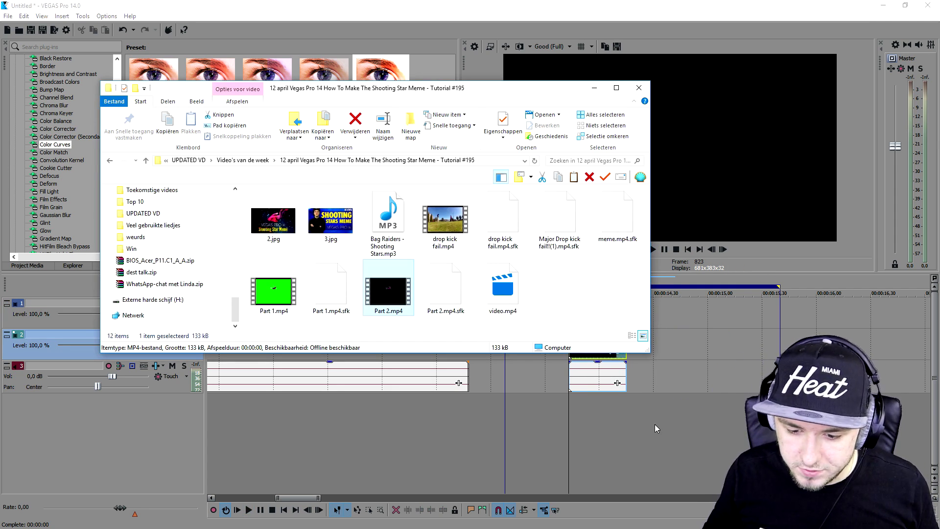
left_click(692, 348)
key("ctrl+z")
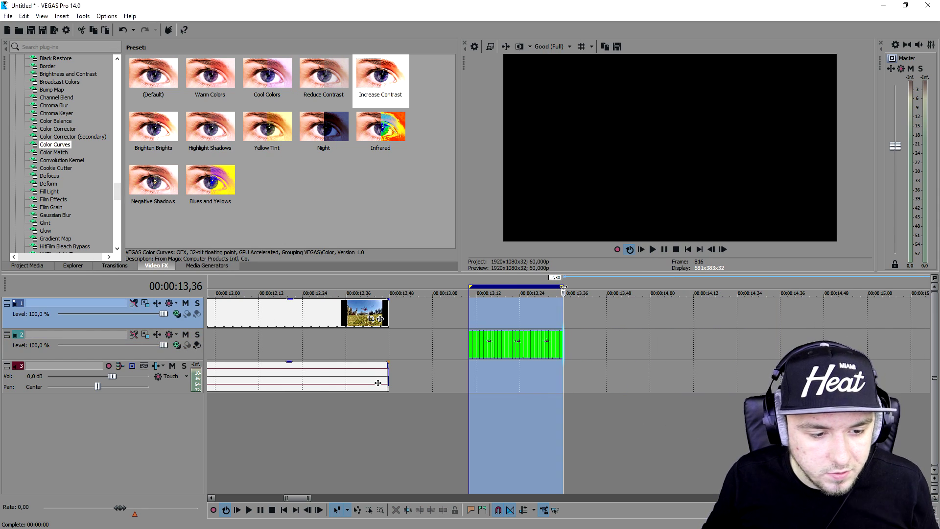
Place a green Solid Color on the track beneath the slices, matched to their length, with the loop region covering both
left_click(208, 268)
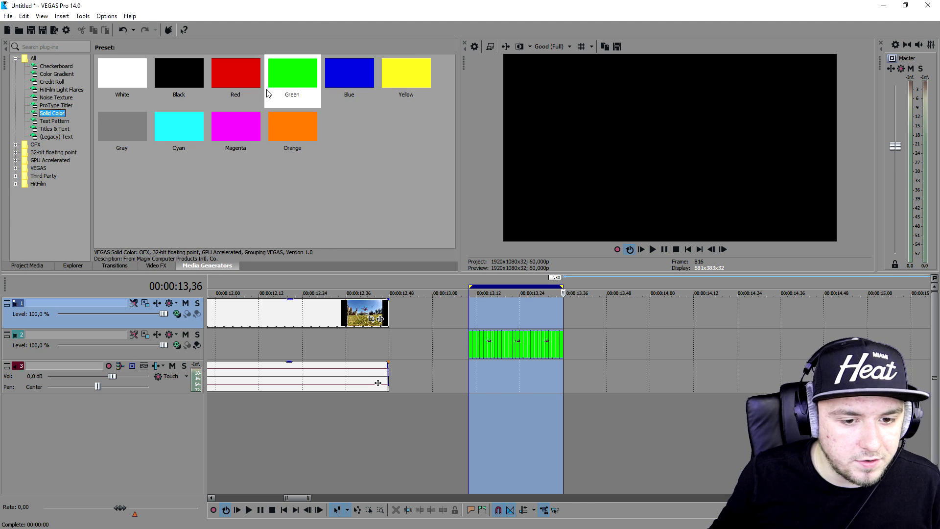
left_click_drag(269, 93, 466, 350)
left_click(560, 279)
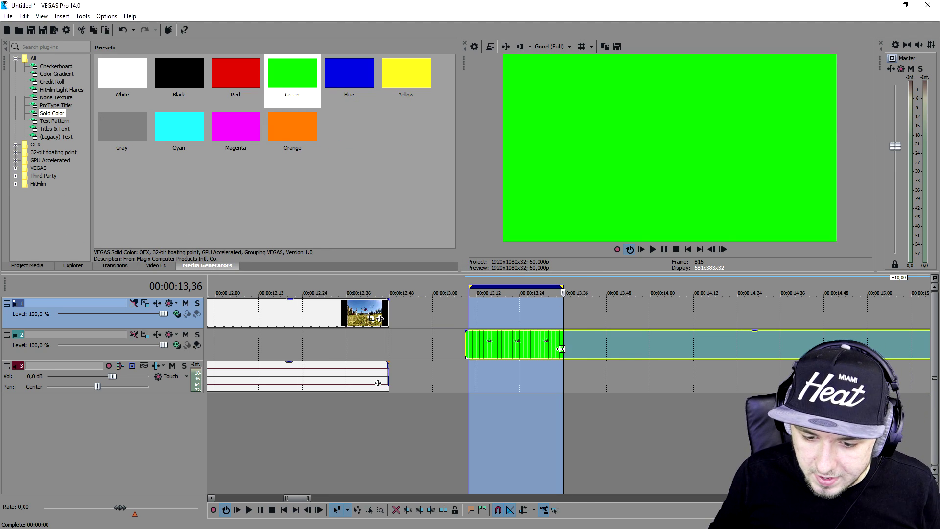
left_click_drag(587, 354, 582, 320)
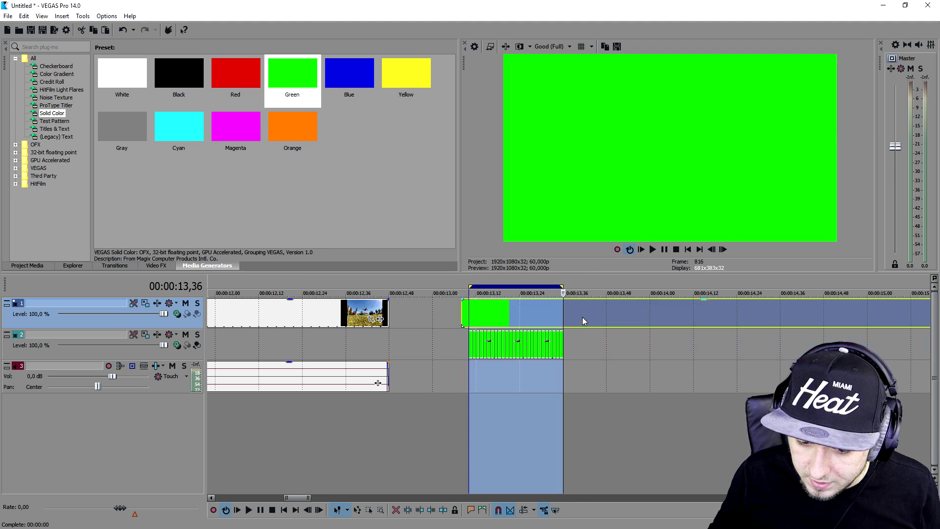
left_click(509, 308)
key("ctrl+z")
left_click_drag(672, 286, 491, 275)
Render the looped slices with the green background as Part 2 using the Internet HD 720p template
left_click(8, 15)
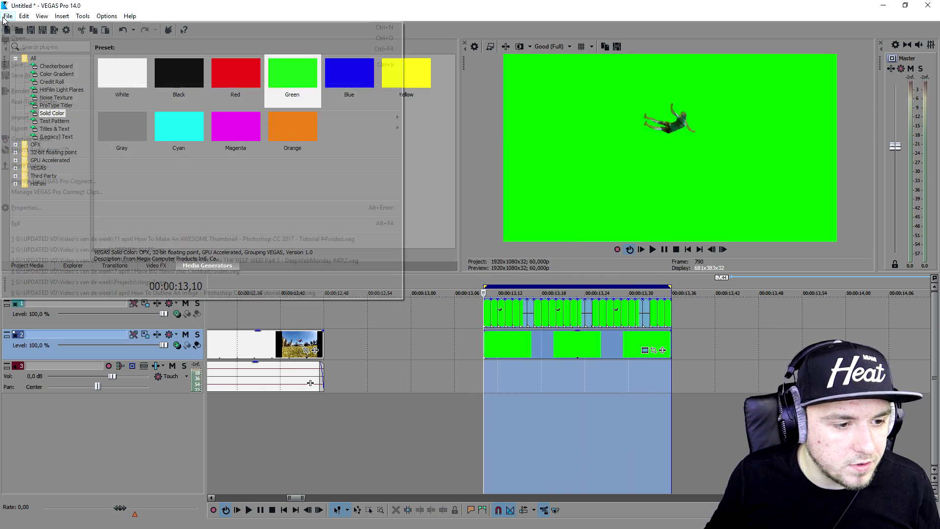
left_click(66, 90)
type("PO")
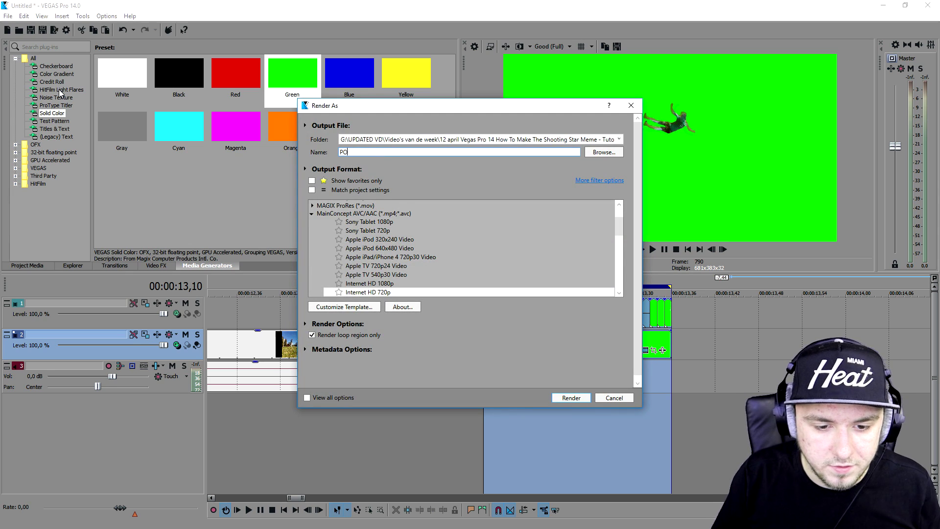
type("rt 2")
key("Return")
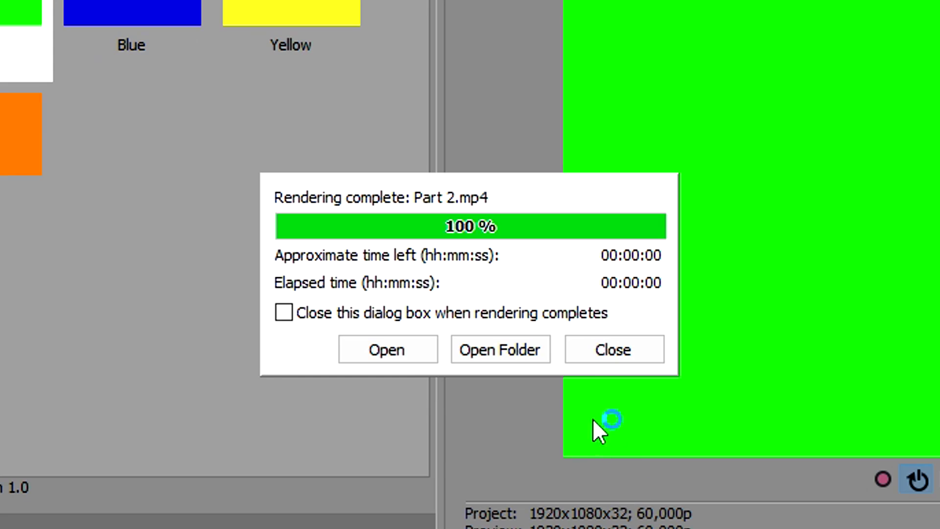
left_click(522, 204)
Clear the slices and green background from the timeline and place the new Part 2.mp4 on the top track at 00:00:13,15
key("ctrl+z")
scroll(460, 307, "down", 3)
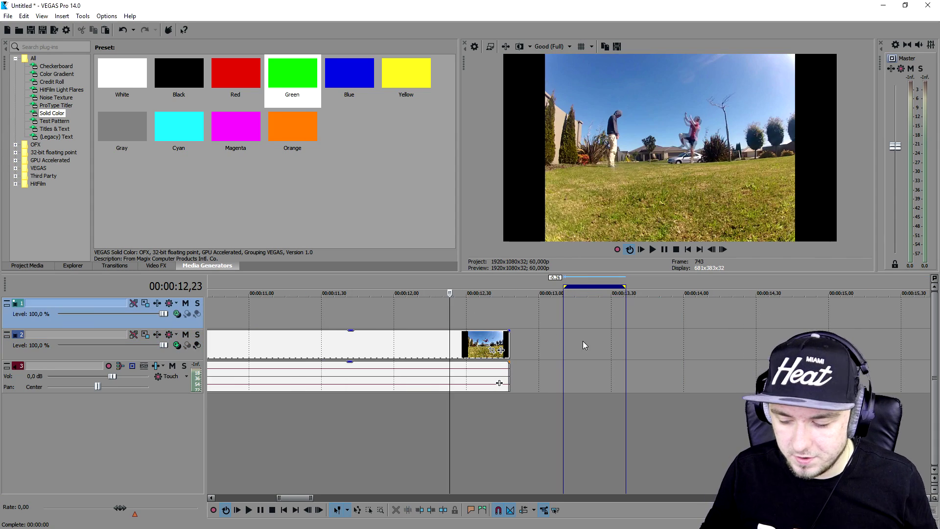
key("alt+Tab")
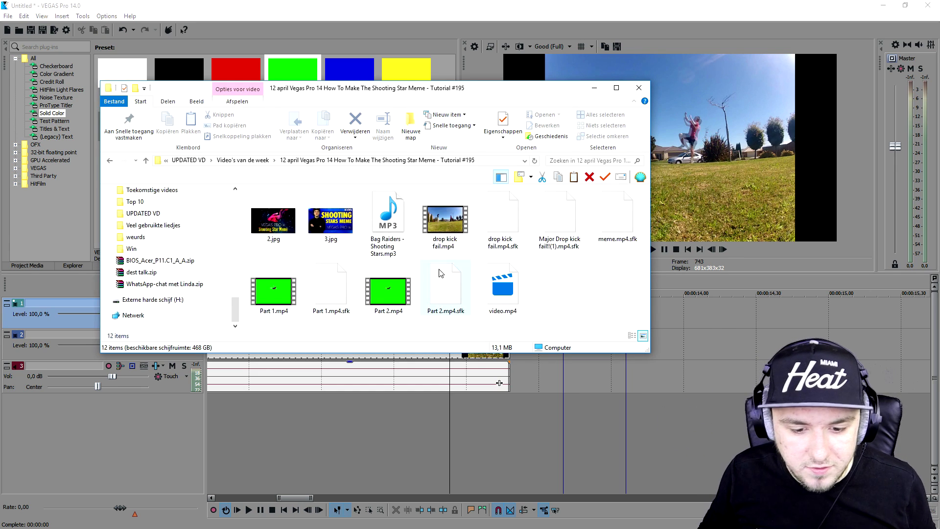
left_click_drag(389, 291, 577, 308)
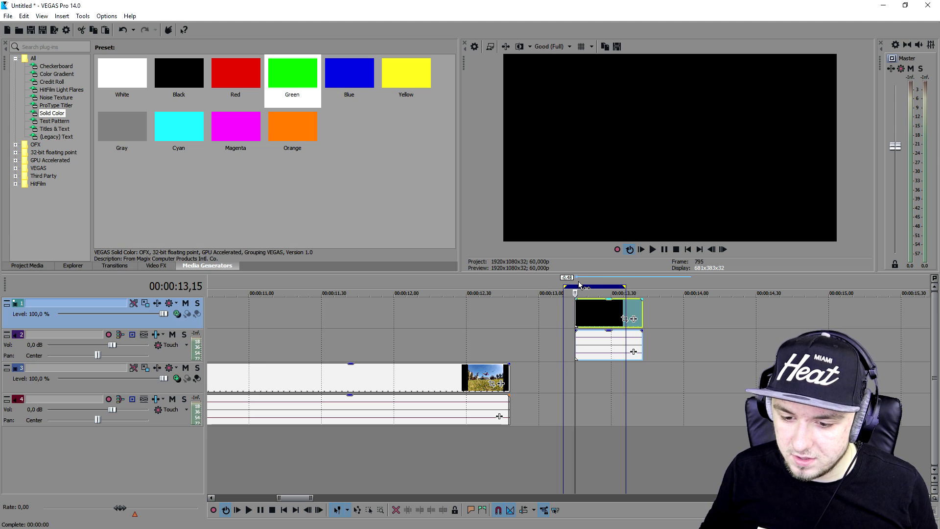
scroll(597, 279, "up", 2)
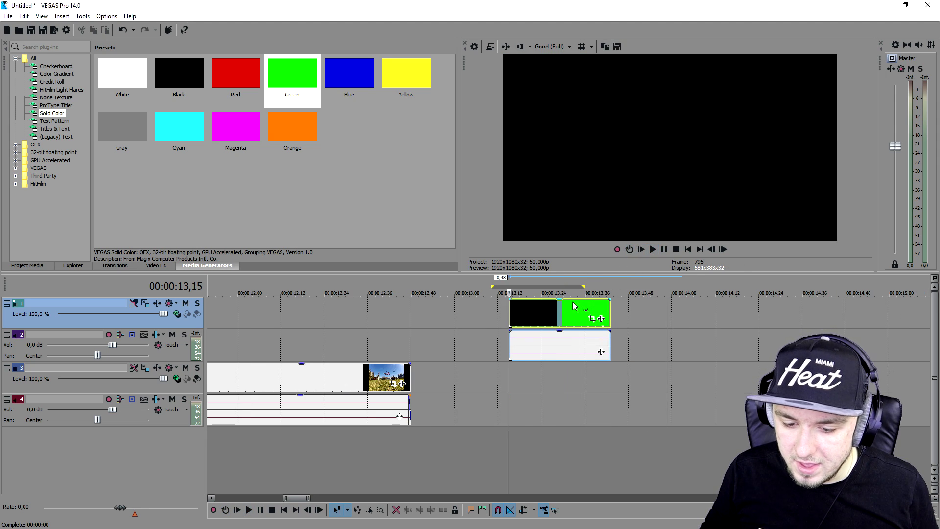
Paste five copies of the Part 2 clip end to end after the original and play the sequence from its start
key("ctrl+v")
scroll(538, 293, "down", 2)
key("ctrl+v")
key("ctrl+v")
key("ctrl+v")
key("ctrl+v")
key("ctrl+v")
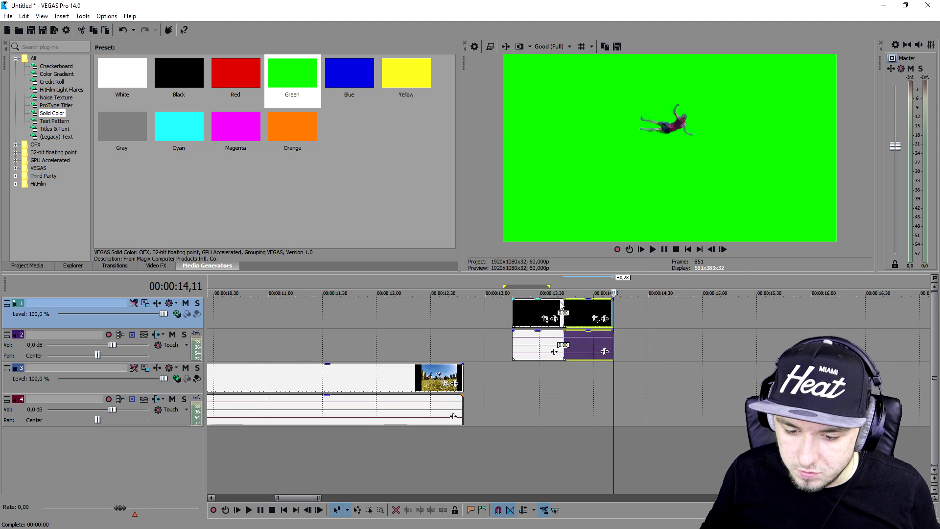
left_click(512, 283)
key("space")
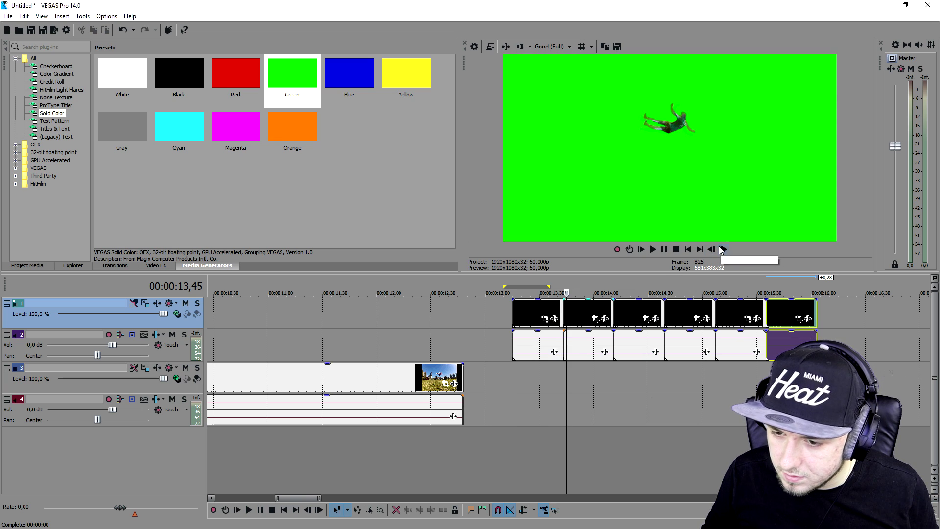
Trim the black opening frames from the repeated Part 2 copies and close the gaps so the clips run end to end
left_click(711, 249)
scroll(614, 315, "up", 3)
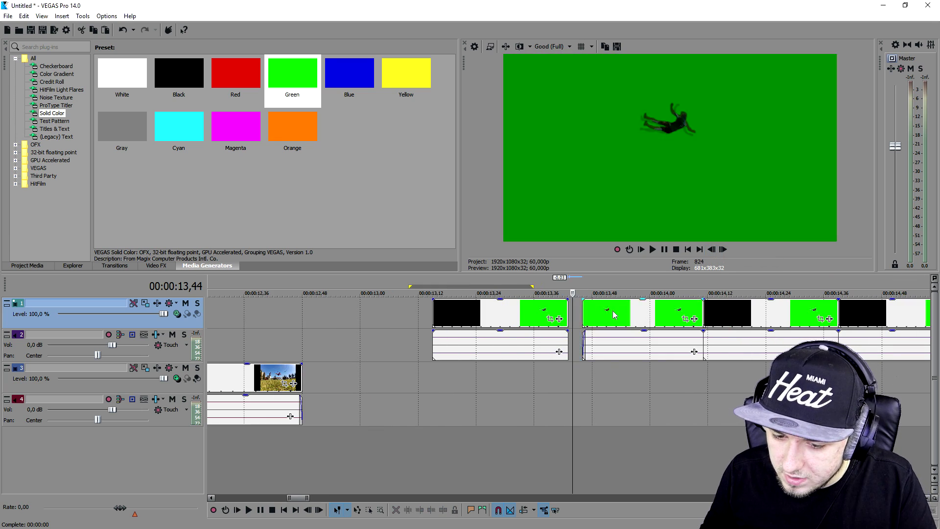
left_click_drag(614, 315, 601, 315)
left_click_drag(723, 314, 710, 314)
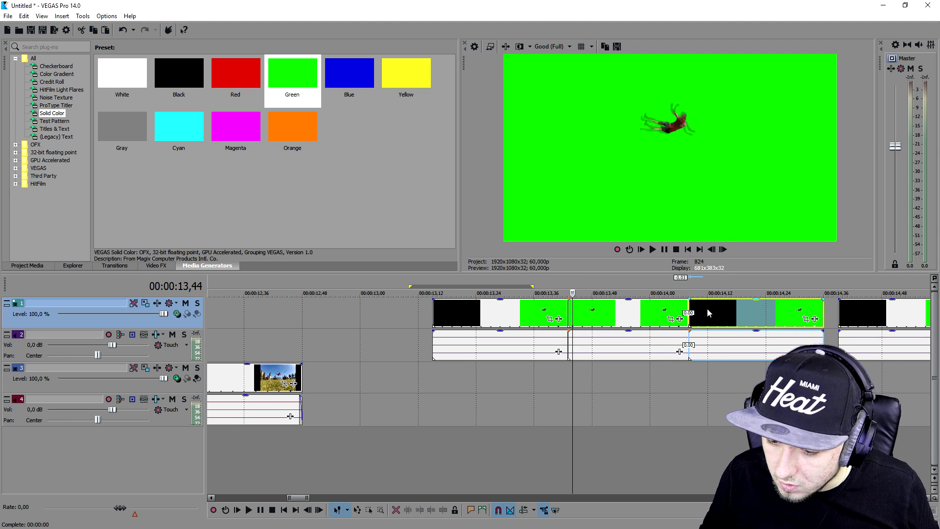
scroll(702, 311, "up", 3)
key("Left")
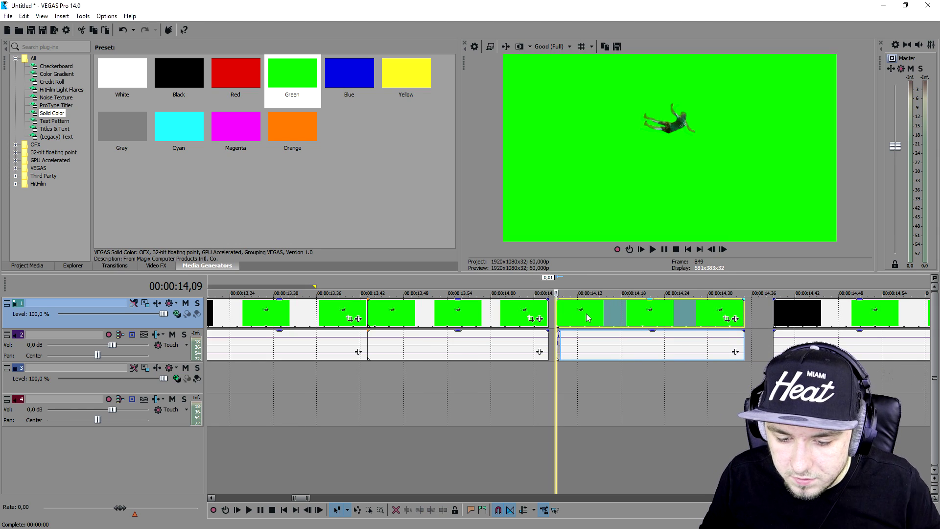
left_click(780, 313)
left_click_drag(806, 314, 763, 314)
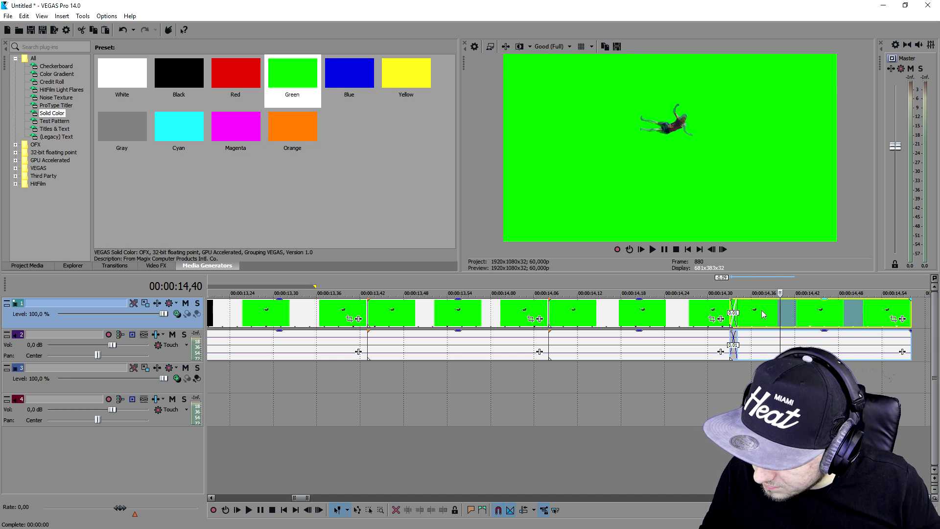
scroll(772, 313, "down", 3)
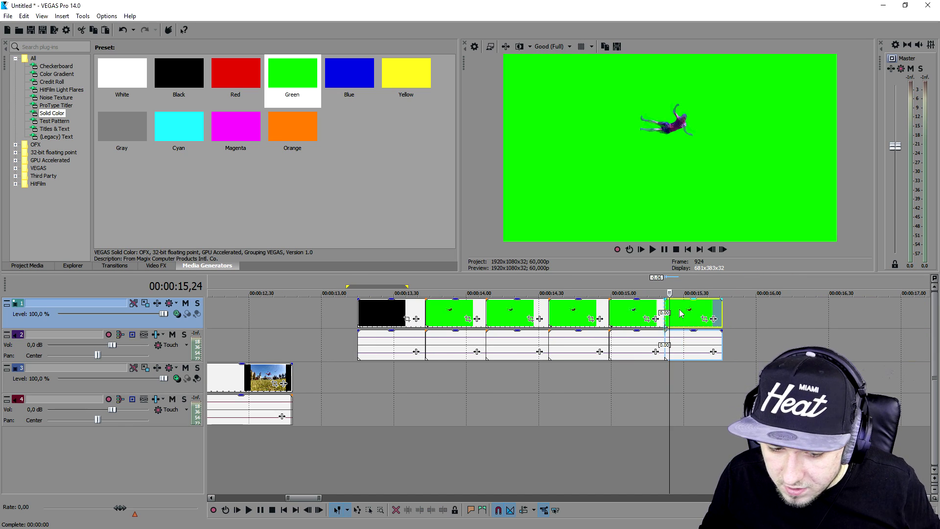
Trim the first clip's black opening, set the loop region over all six clips and render it as Part 3 with Internet HD 720p
mouse_move(372, 315)
left_mouse_down()
mouse_move(357, 306)
mouse_move(405, 293)
mouse_move(718, 293)
left_mouse_up()
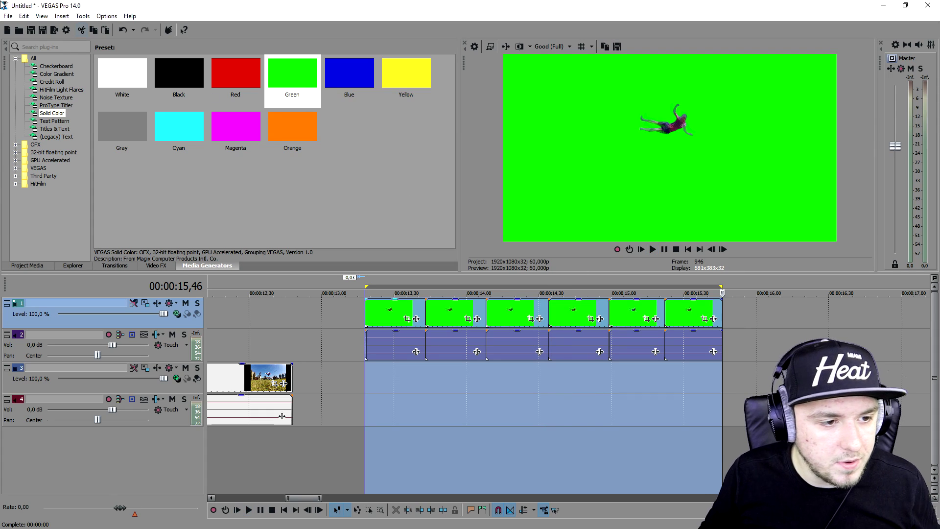
left_click(8, 15)
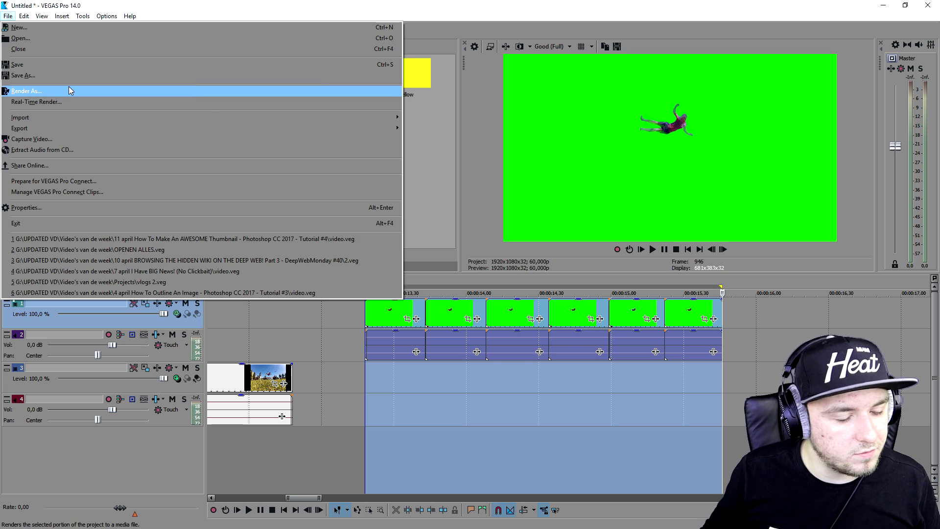
left_click(69, 88)
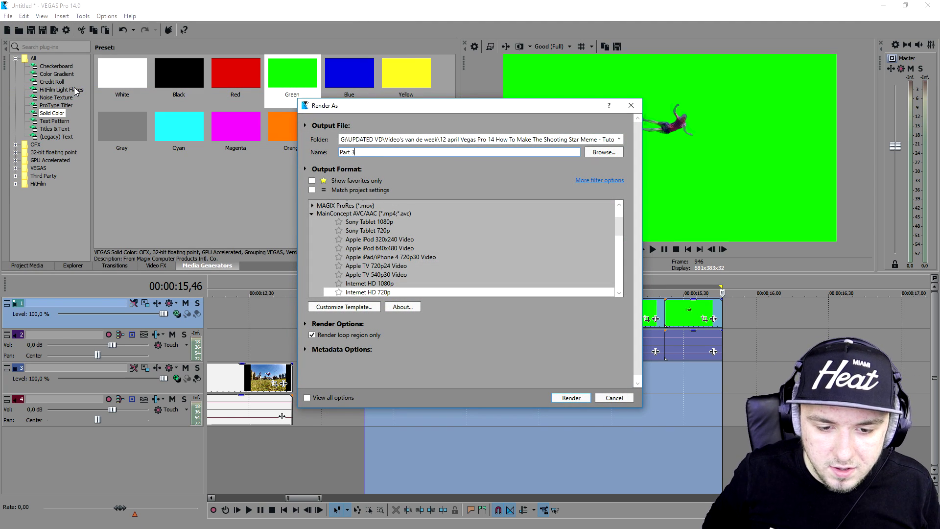
type("Part 3")
key("Return")
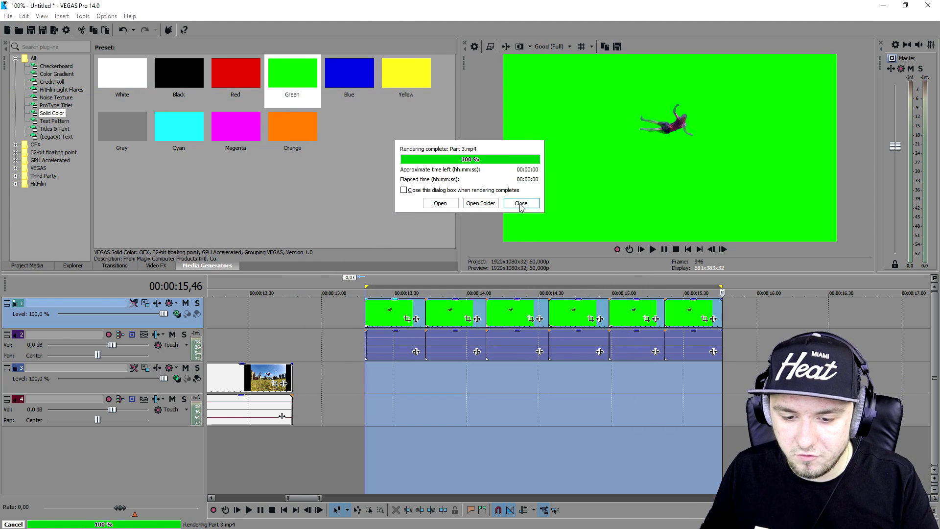
left_click(521, 203)
Delete the six Part 2 clips and place the rendered Part 3.mp4 on the top track at about 00:00:13,34
key("Delete")
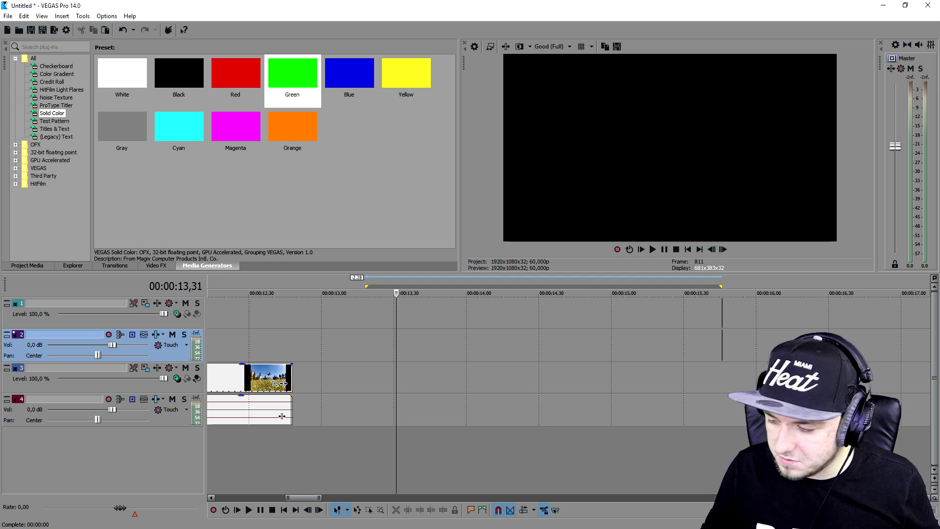
left_click(397, 345)
key("alt+Tab")
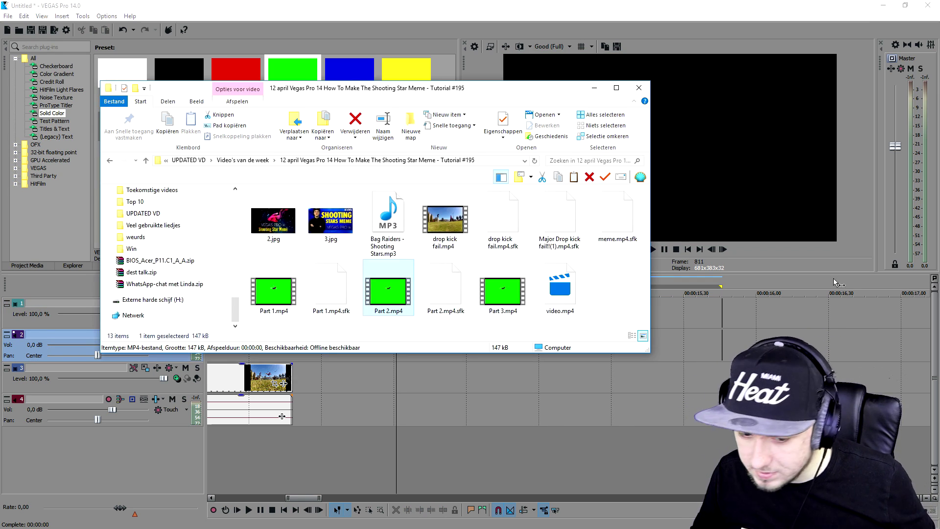
left_click_drag(522, 290, 658, 313)
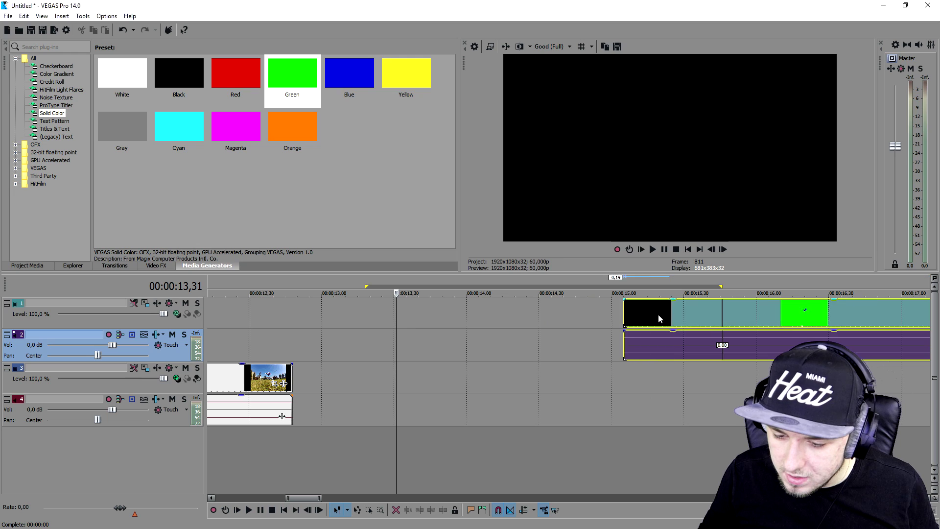
left_click_drag(722, 309, 722, 308)
left_click_drag(573, 304, 532, 305)
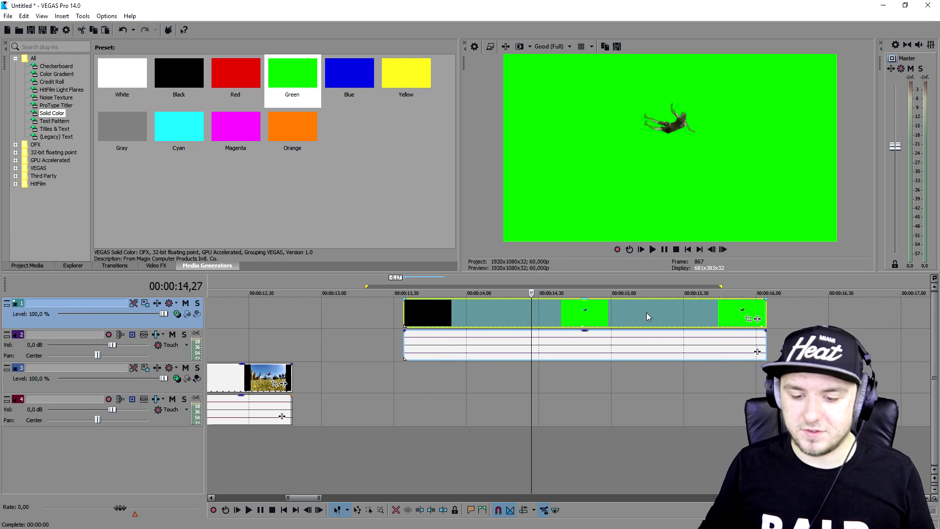
Apply the default Chroma Keyer to Part 3 and sample the green background from the preview as its key color
left_click(154, 265)
left_click(57, 113)
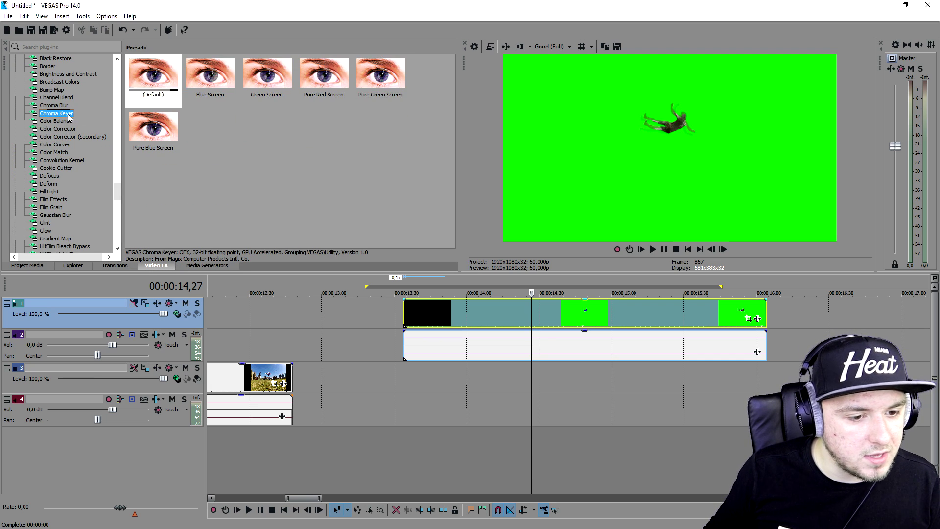
left_click_drag(56, 113, 450, 311)
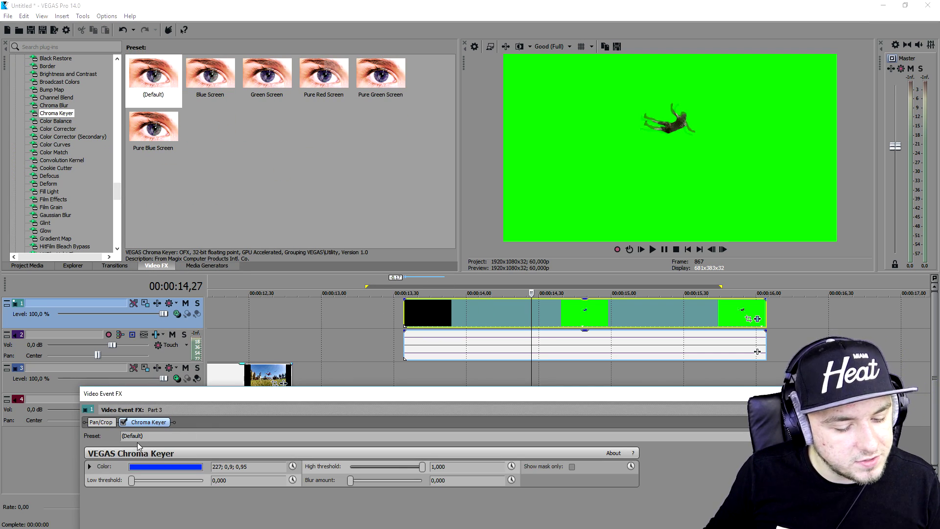
left_click(147, 466)
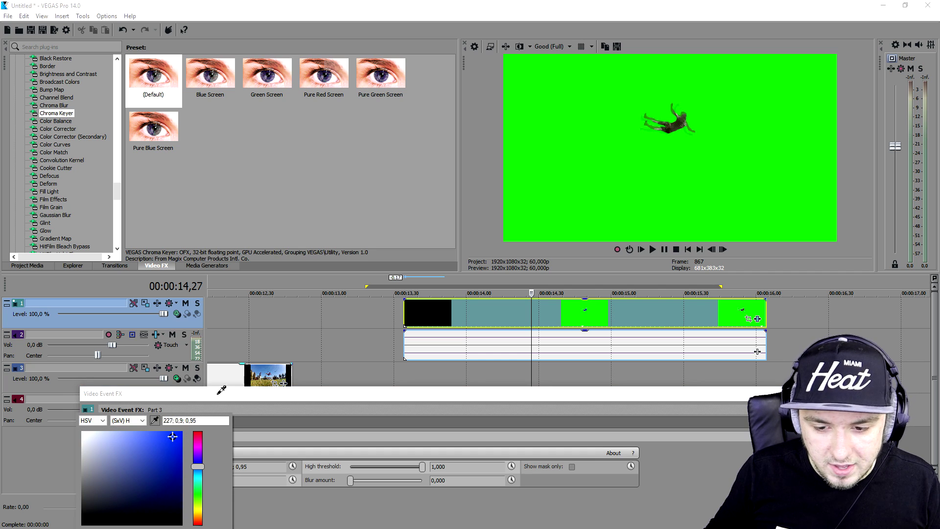
left_click(561, 185)
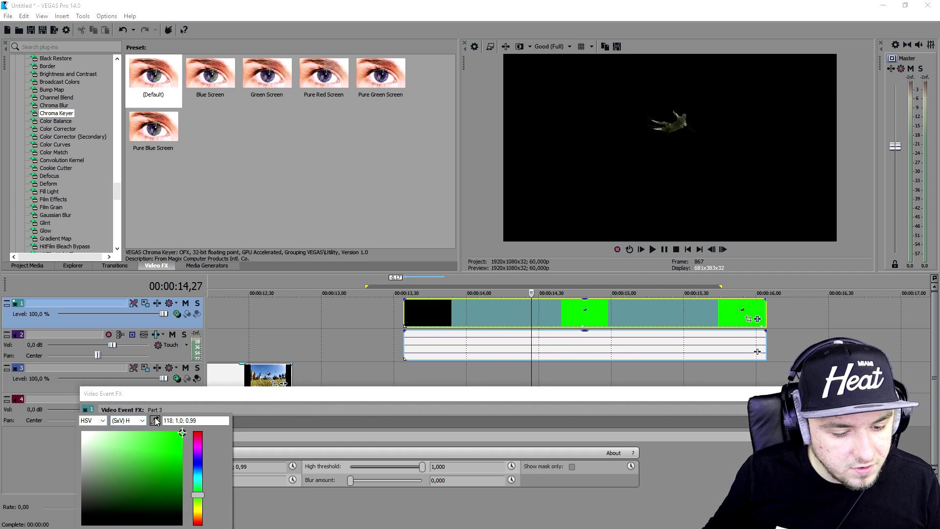
left_click(252, 406)
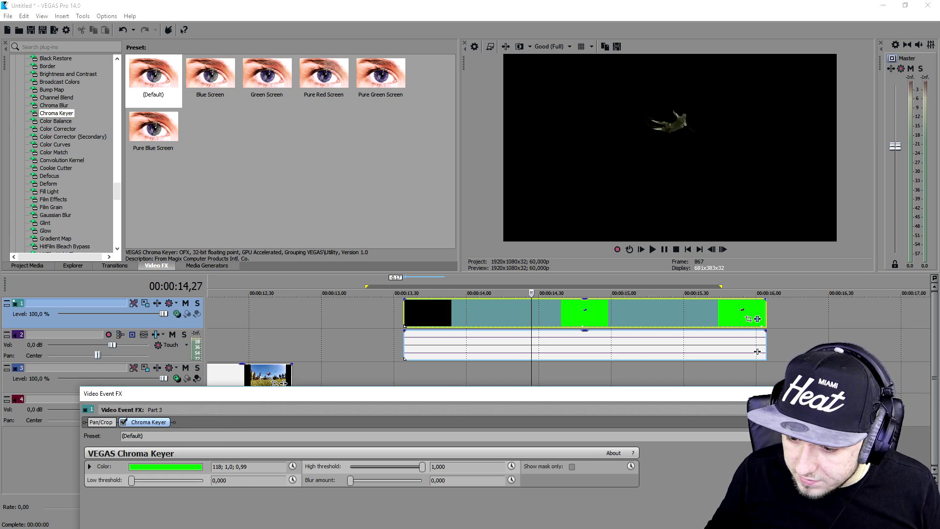
left_click(926, 393)
Play the keyed Part 3 clip from its start to check the flashing figure
left_click(408, 313)
key("space")
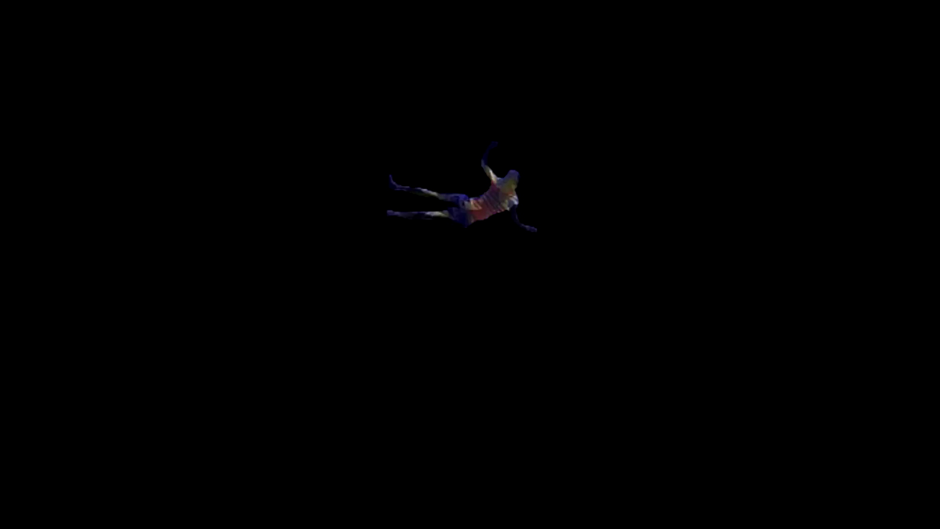
key("space")
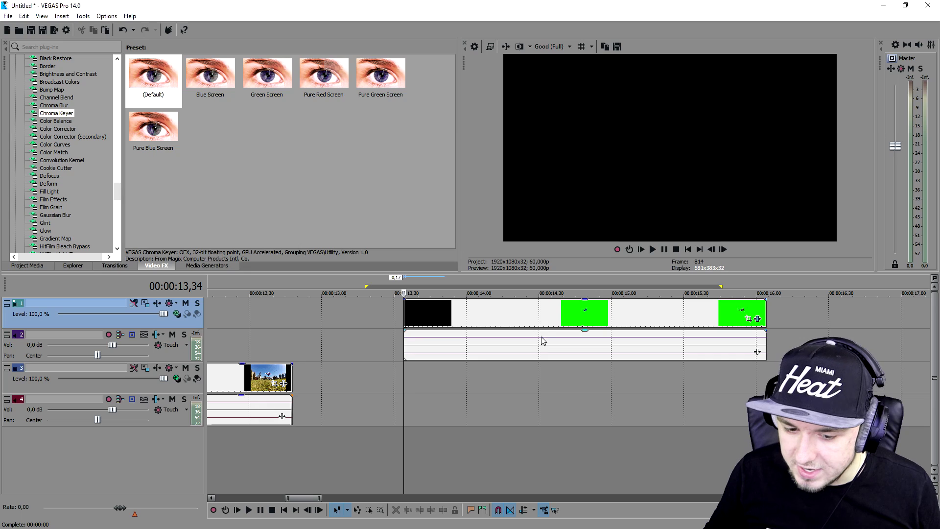
Trim the black opening off Part 3 and keep the clip starting at 00:00:13,34
left_click(492, 312)
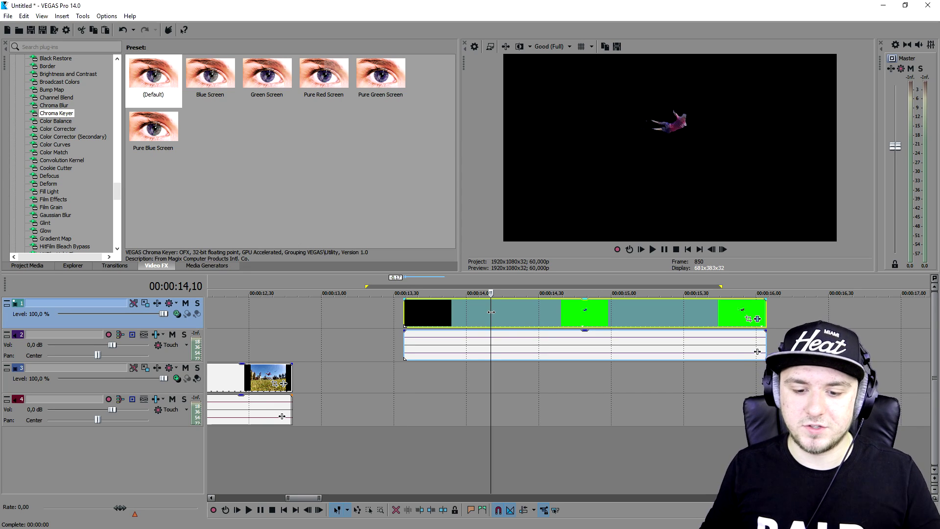
left_click(404, 311)
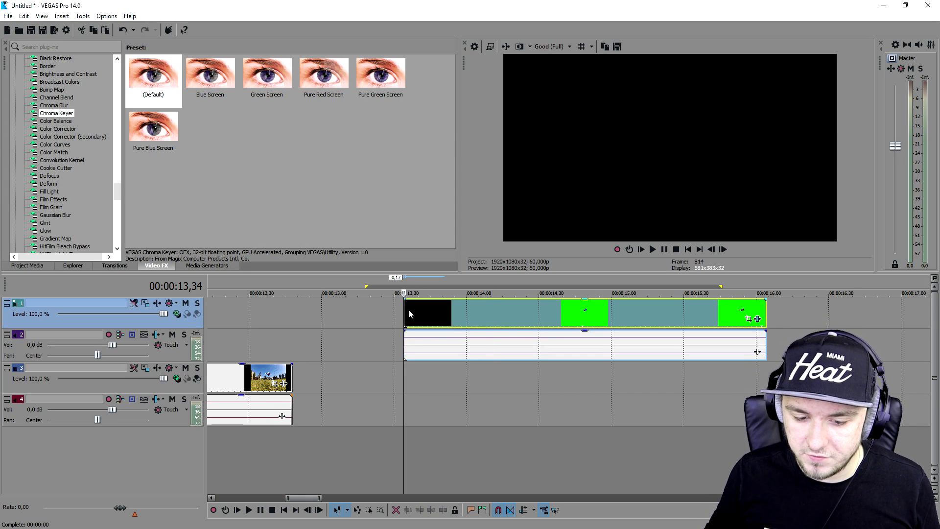
left_click_drag(404, 312, 428, 312)
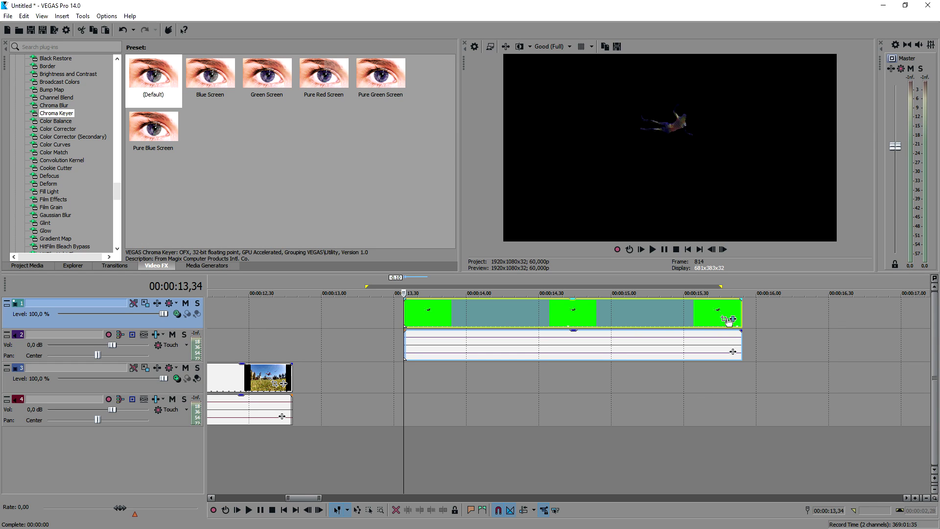
In Part 3's Pan/Crop, shift the opening frame to X Center -10,6 and Y Center 670,8, placing the figure outside the picture's upper right
left_click(726, 318)
left_click(805, 394)
left_click(726, 319)
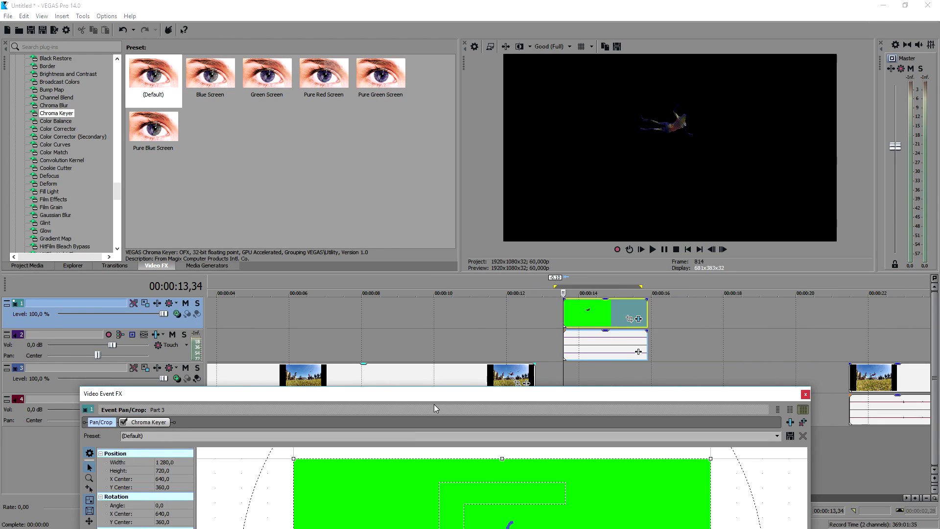
left_click_drag(433, 447, 493, 245)
left_click_drag(528, 350, 438, 463)
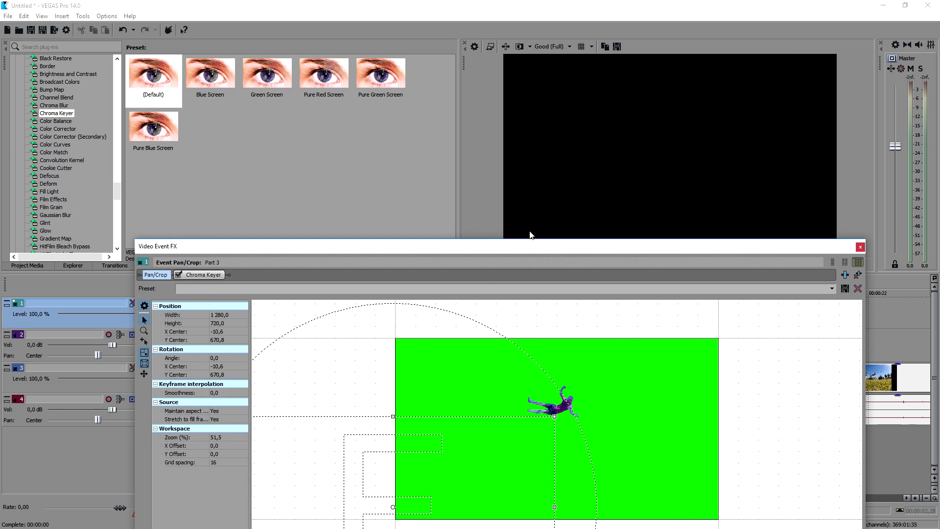
At the end of Part 3's Pan/Crop timeline, move the crop frame up and right so the figure exits at the picture's lower left
left_click_drag(529, 246, 567, 74)
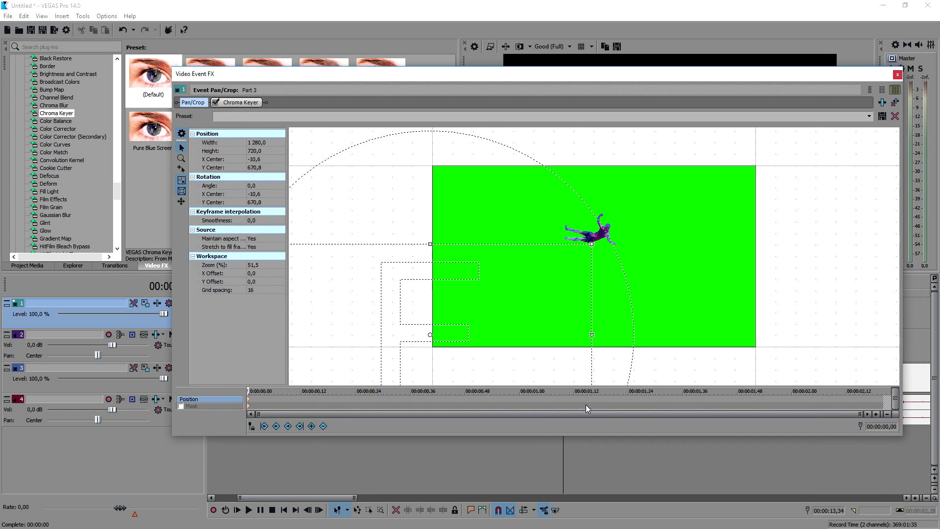
left_click(879, 400)
left_click_drag(567, 74, 507, 252)
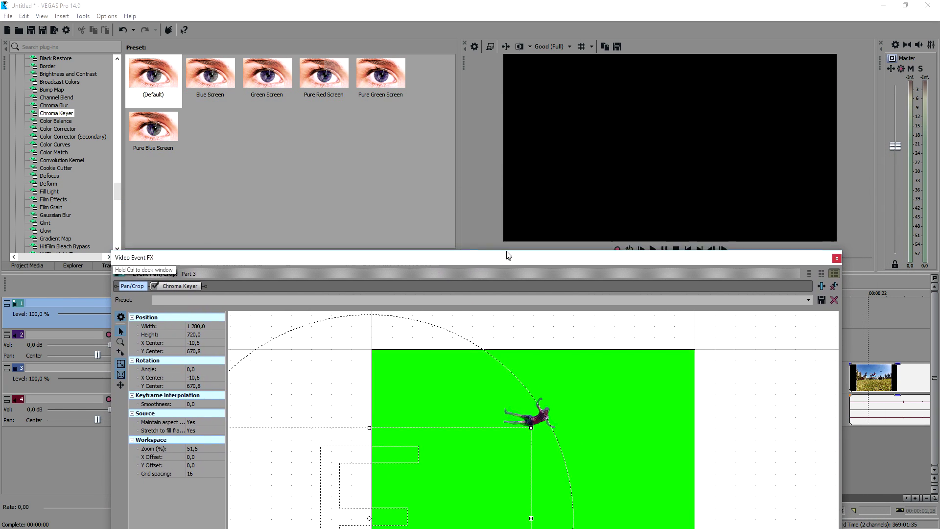
left_click_drag(414, 433, 781, 224)
left_click(838, 254)
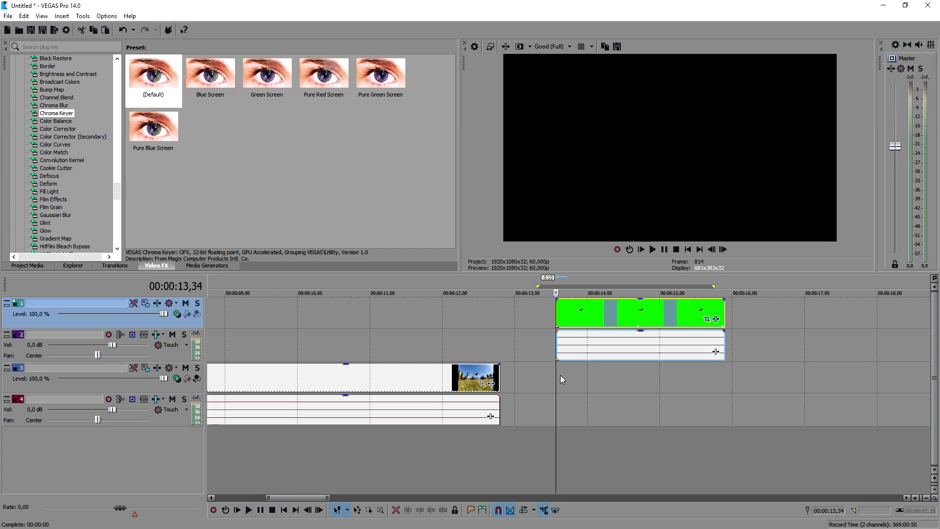
Place the galaxy image 44.jpg on track 3 beneath Part 3, matched to its length, and play the composite
left_click(556, 366)
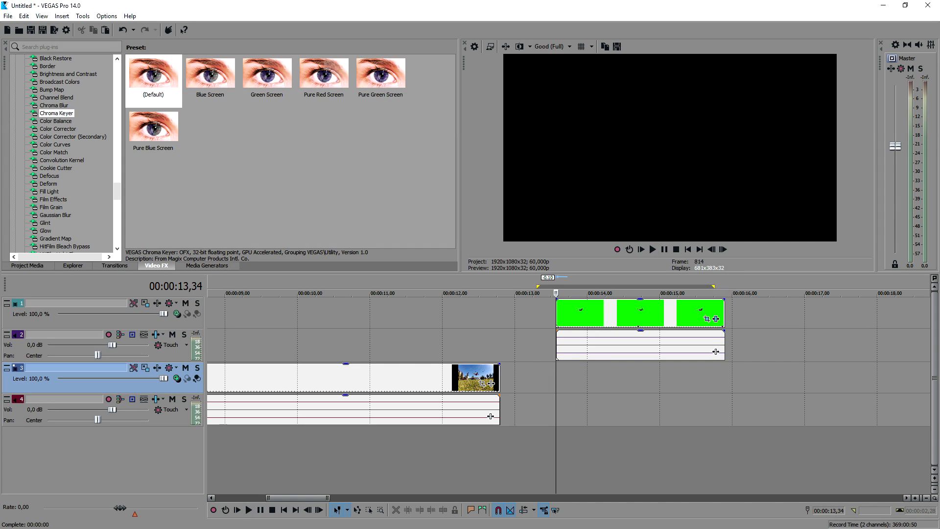
key("alt+Tab")
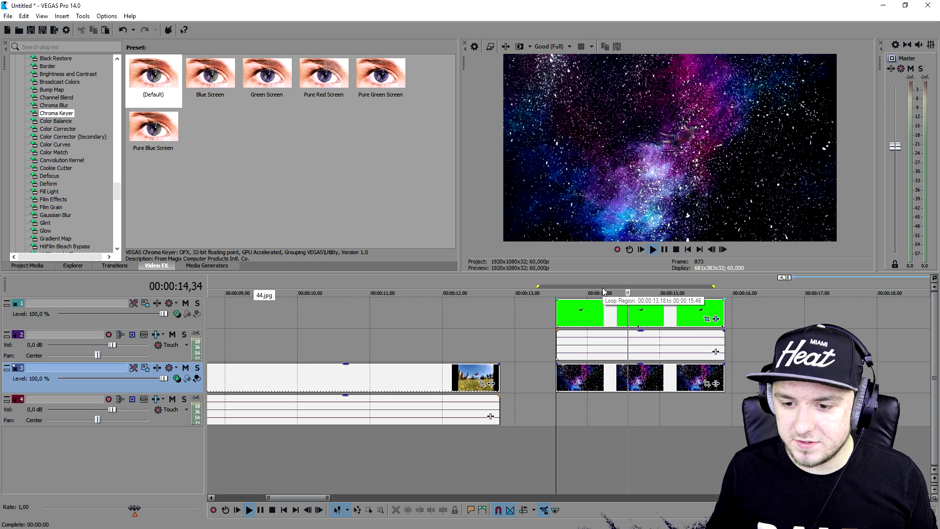
key("space")
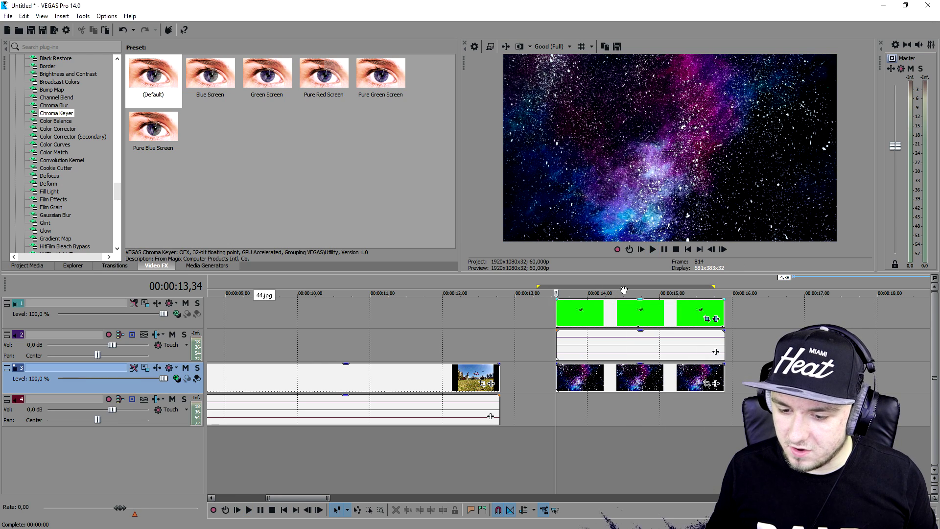
Check the figure's flight path over the galaxy background at several points along the Part 3 clip
left_click(604, 374)
scroll(602, 374, "down", 2)
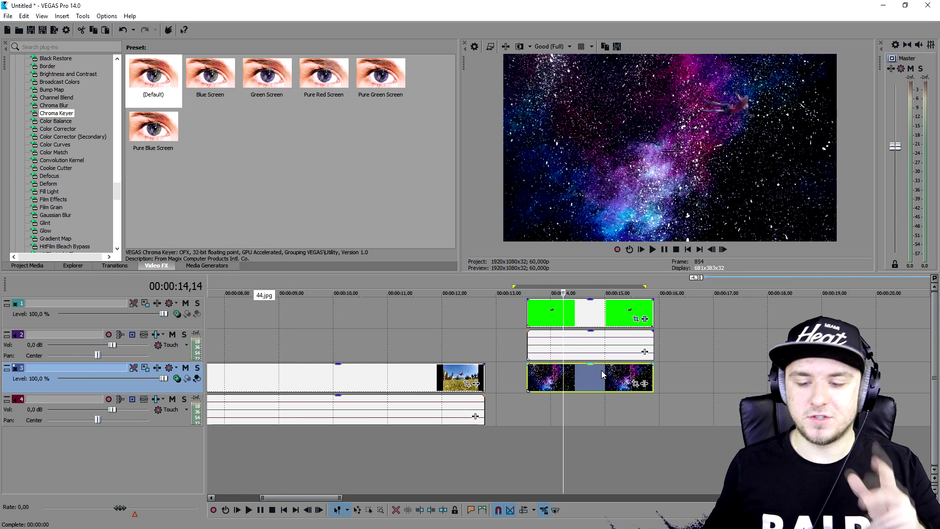
left_click(589, 316)
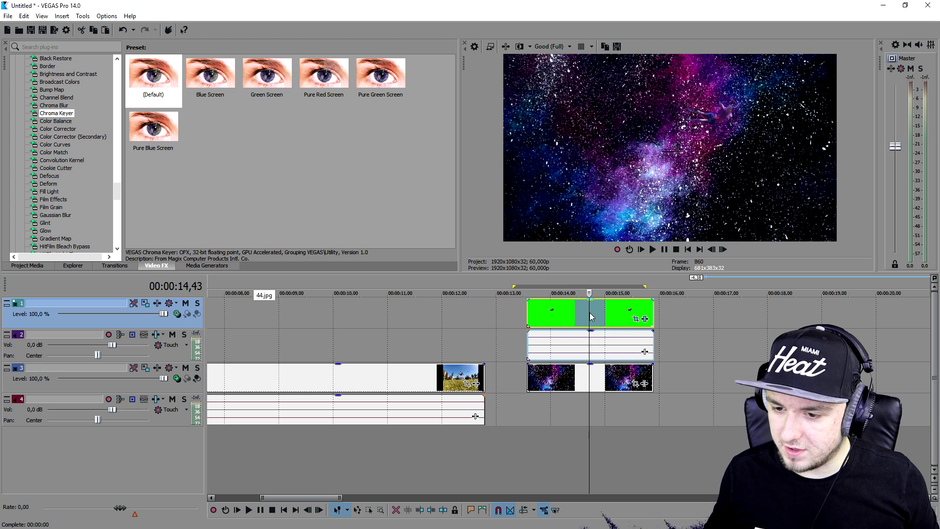
left_click(607, 314)
left_click(626, 311)
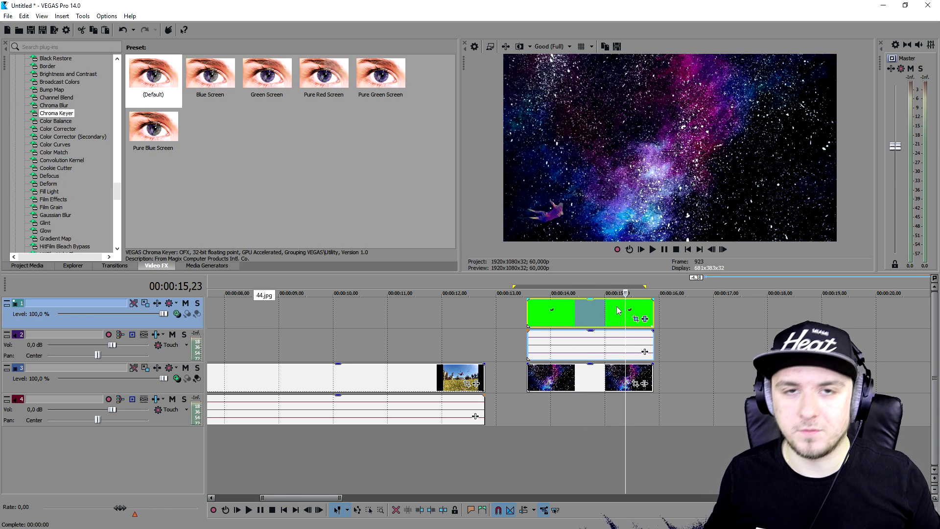
left_click(562, 316)
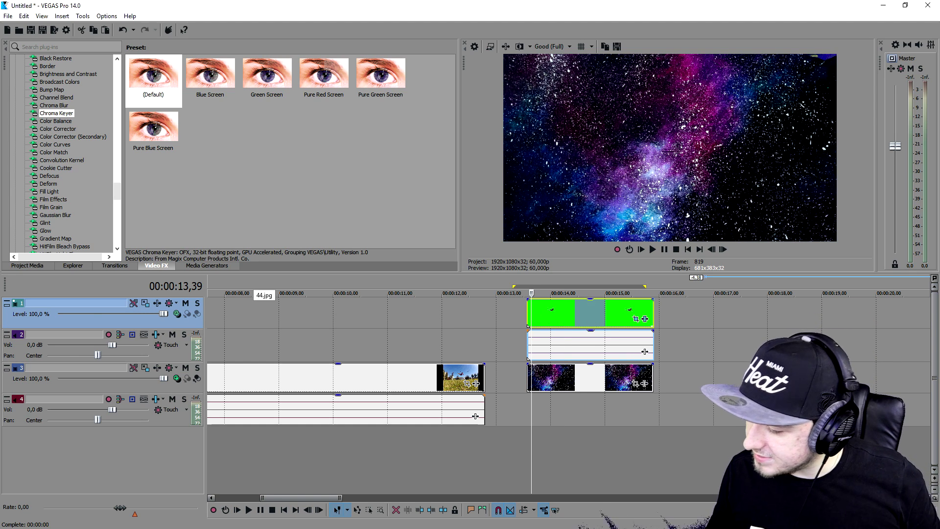
Add Bag Raiders - Shooting Stars.mp3 to the timeline near the galaxy clip and move the second drop kick clip further along to make room
key("alt+Tab")
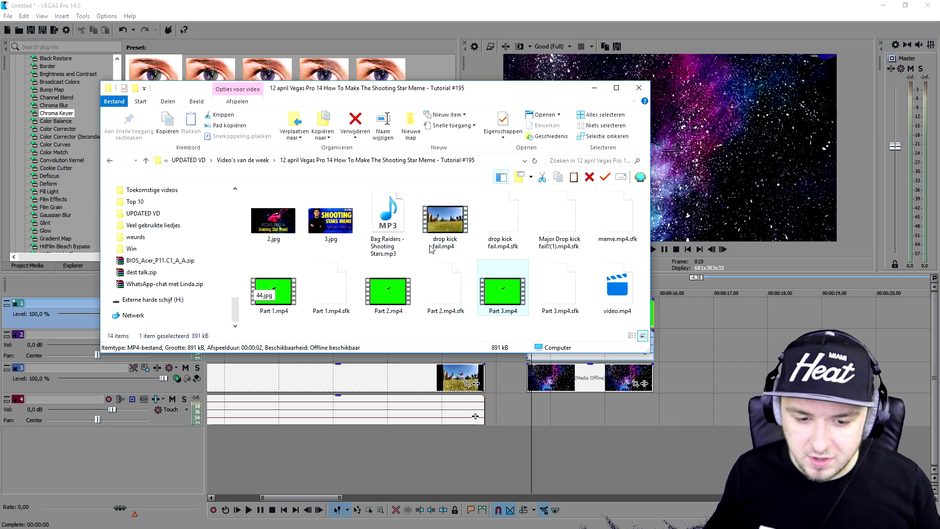
left_click_drag(395, 225, 551, 431)
left_click_drag(587, 415, 585, 414)
scroll(576, 414, "down", 3)
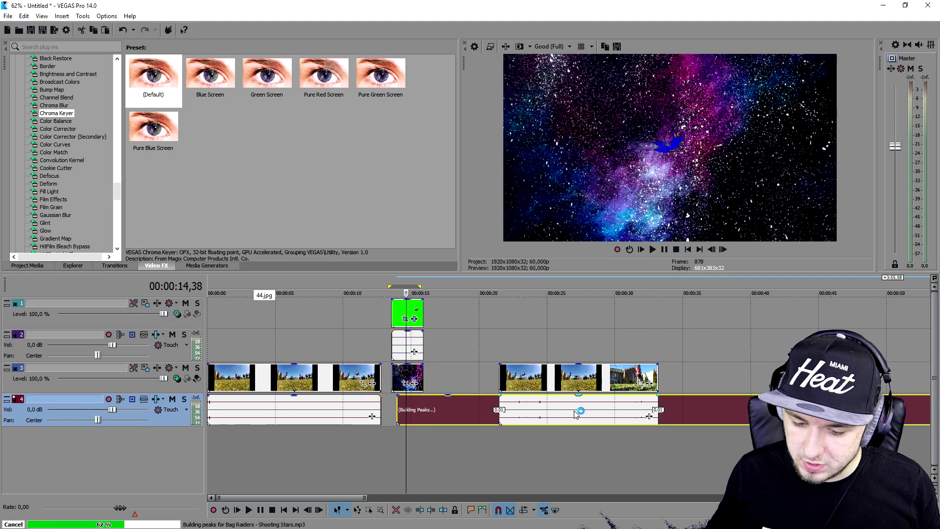
left_click_drag(555, 379, 916, 384)
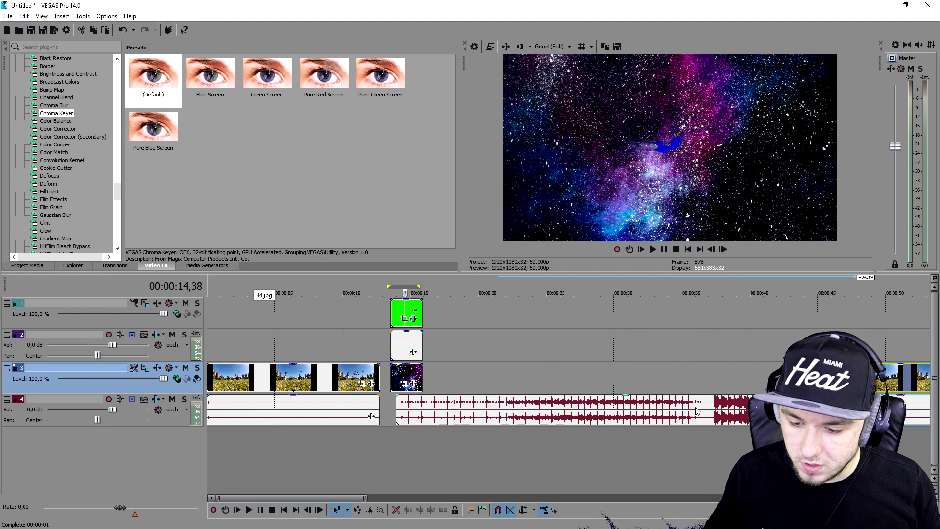
Move the Shooting Stars song onto its own track 5, fading in under the drop kick footage from about 8 seconds
left_click(632, 411)
scroll(583, 409, "down", 2)
left_click_drag(559, 407, 336, 434)
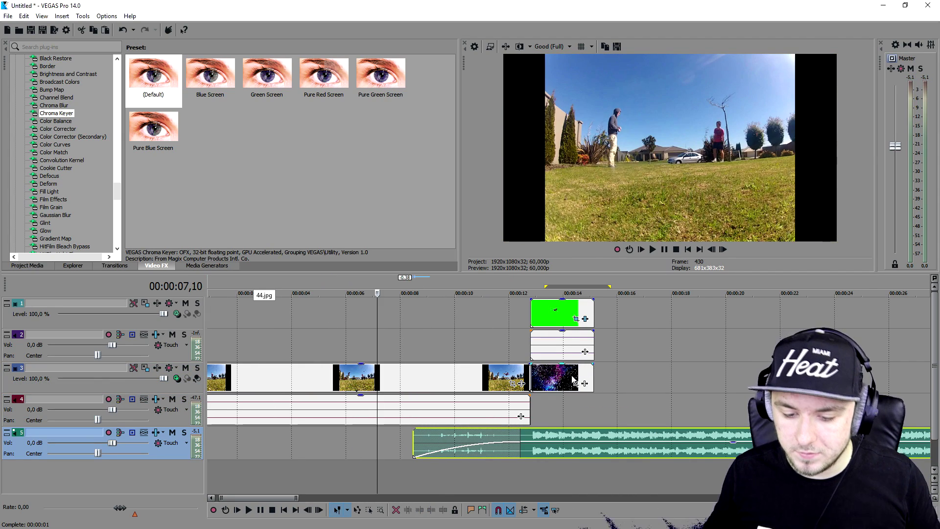
Paste four more copies of the Part 3 and galaxy clips end to end, and play from just before the song starts
left_click(573, 379)
key("ctrl+v")
key("ctrl+v")
key("ctrl+v")
key("ctrl+v")
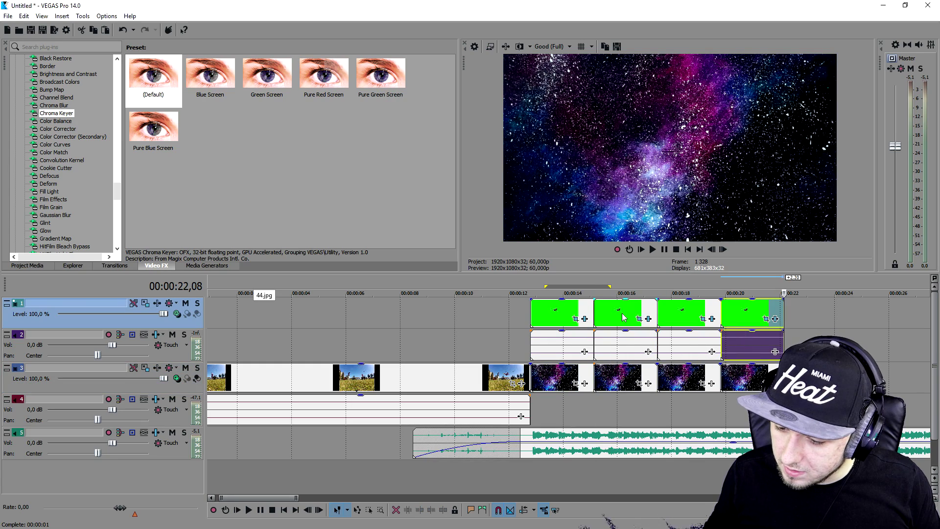
left_click(409, 282)
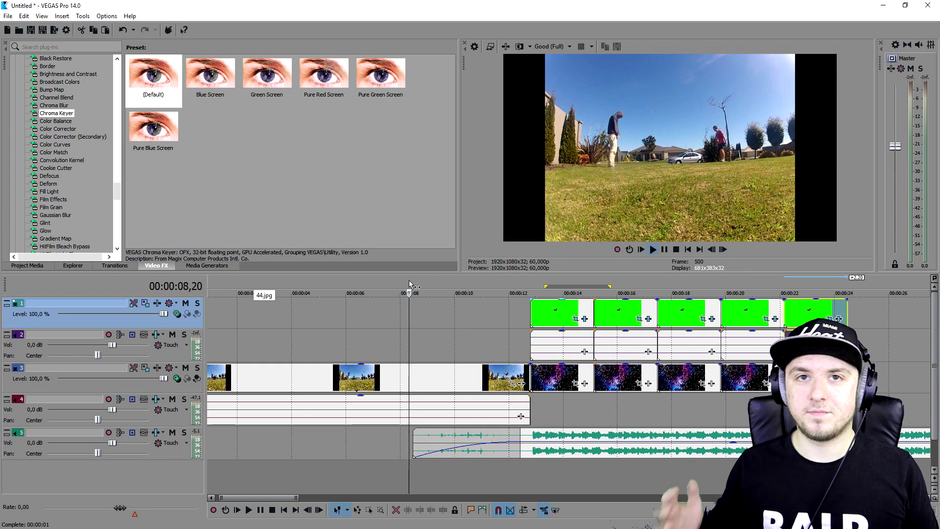